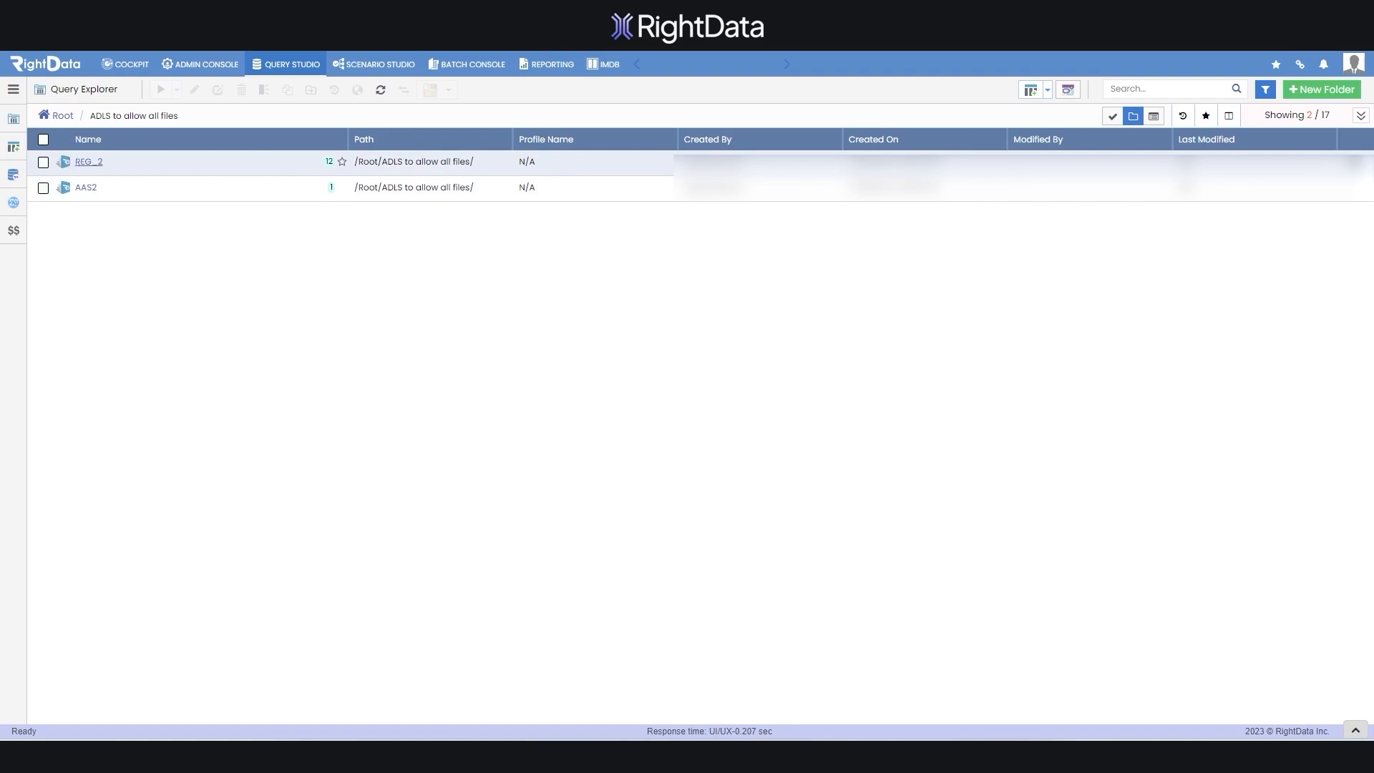
- List only the objects of the "ADLS to allow all files" folder, show all its items again, and return to the Root folder
click(1153, 115)
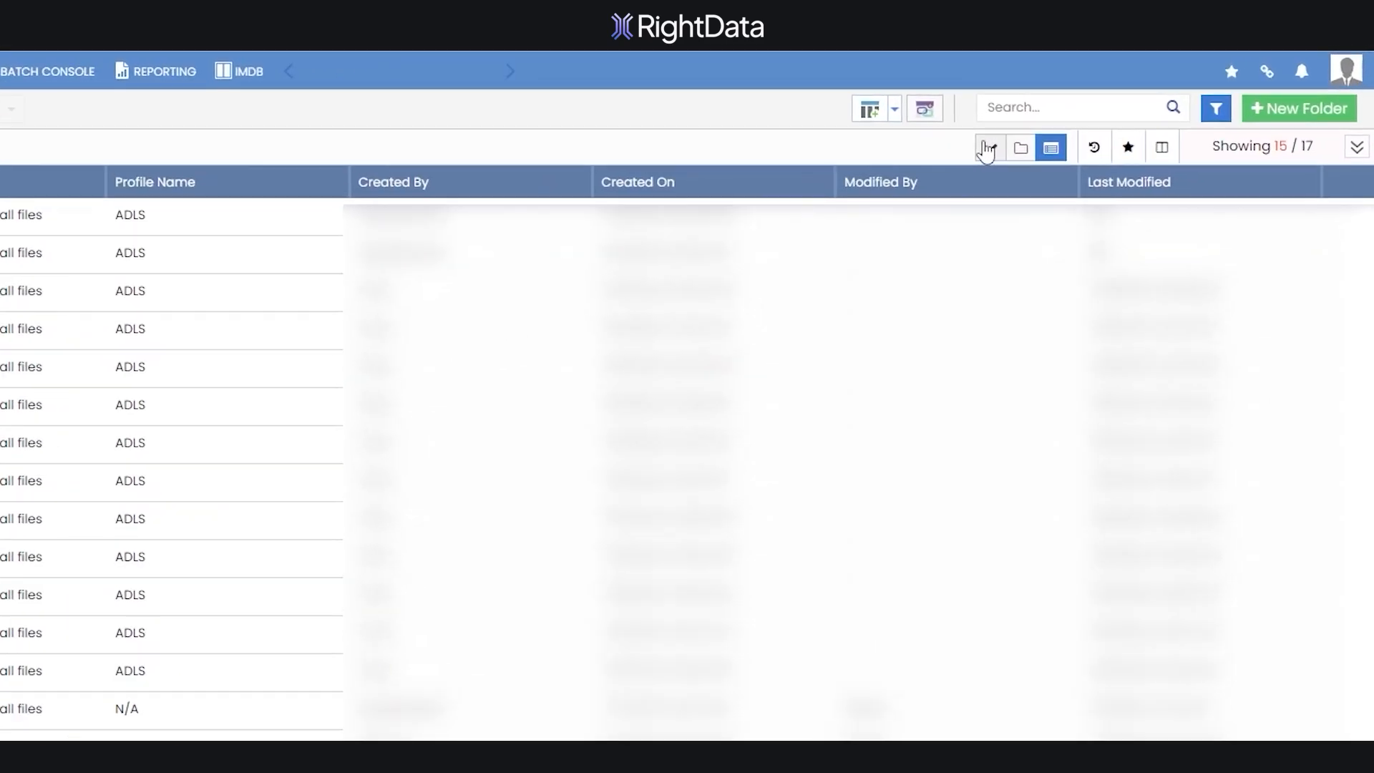
click(990, 148)
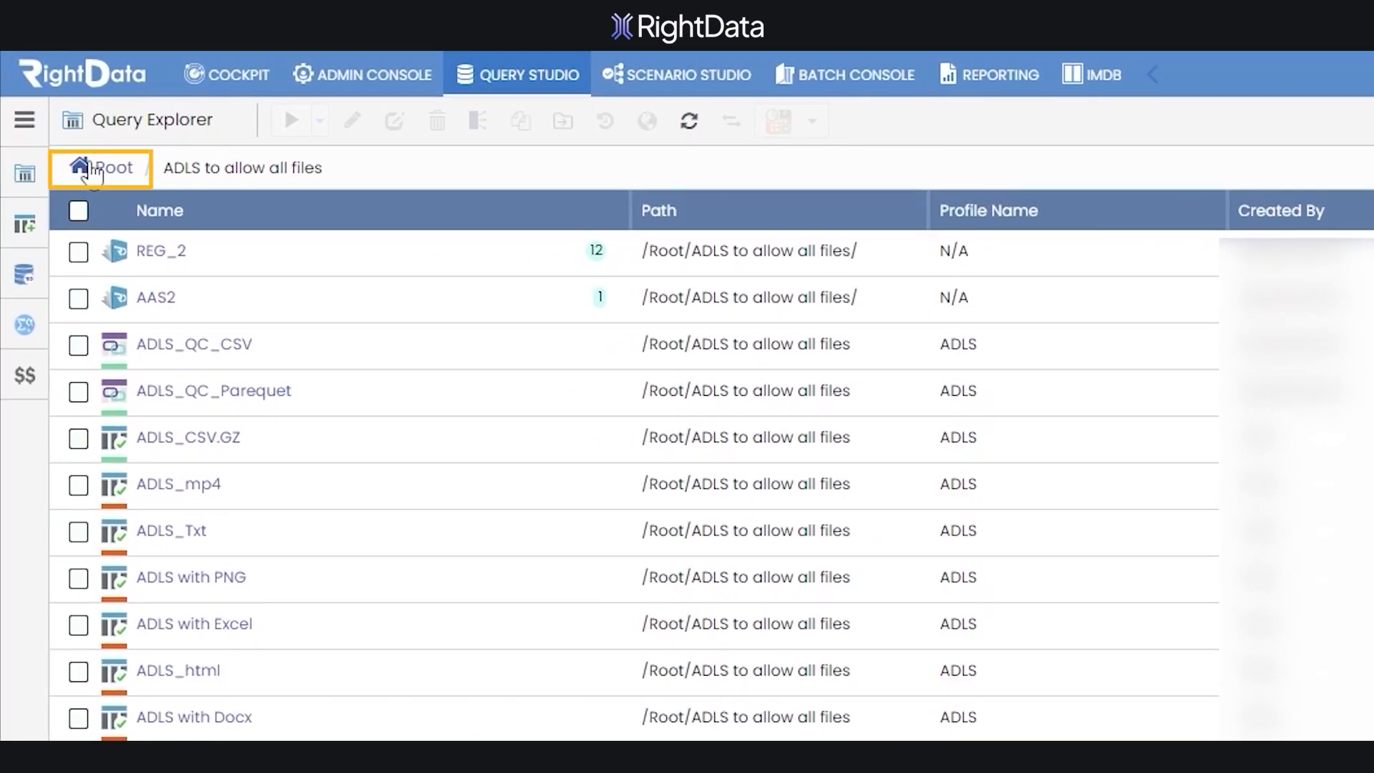
click(92, 170)
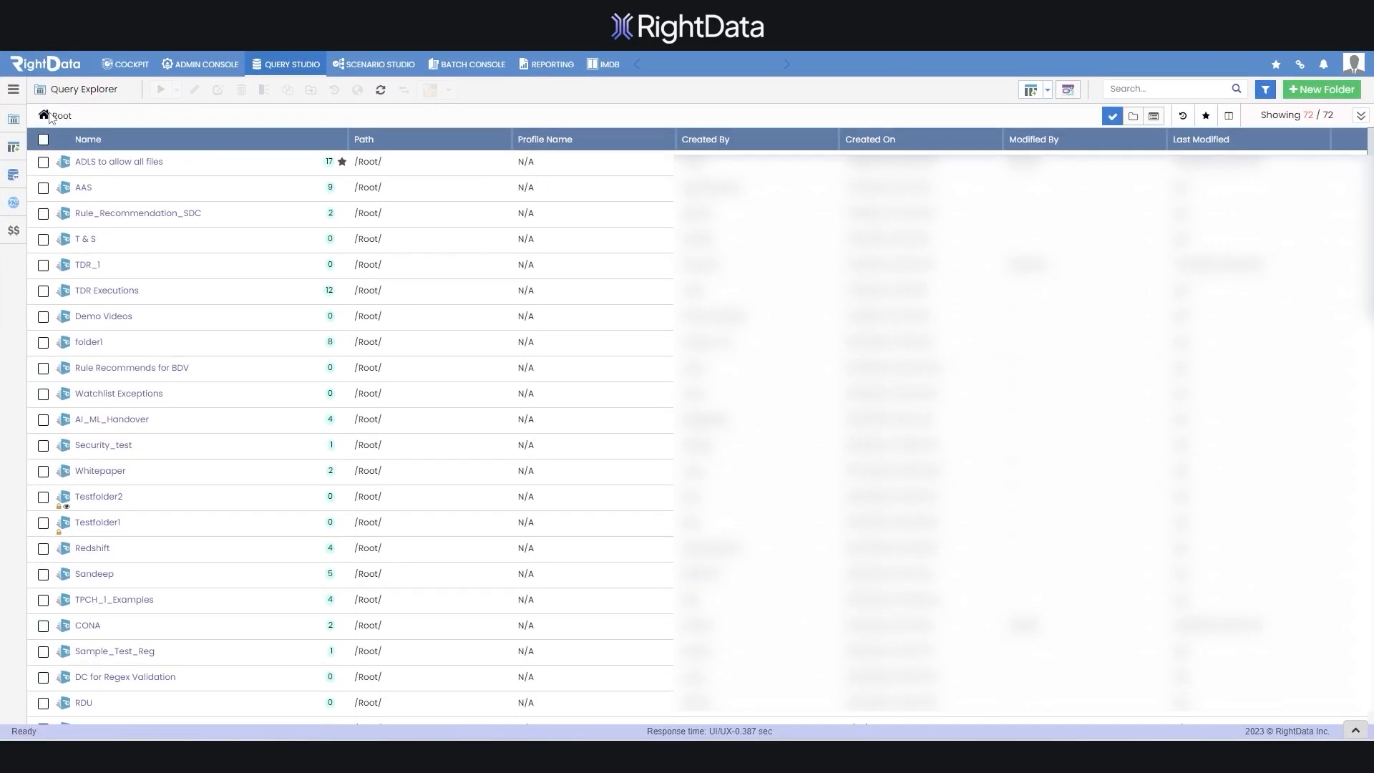
- View the activity history and the favorites list, and mark the AAS folder in Root as a favorite
click(1184, 117)
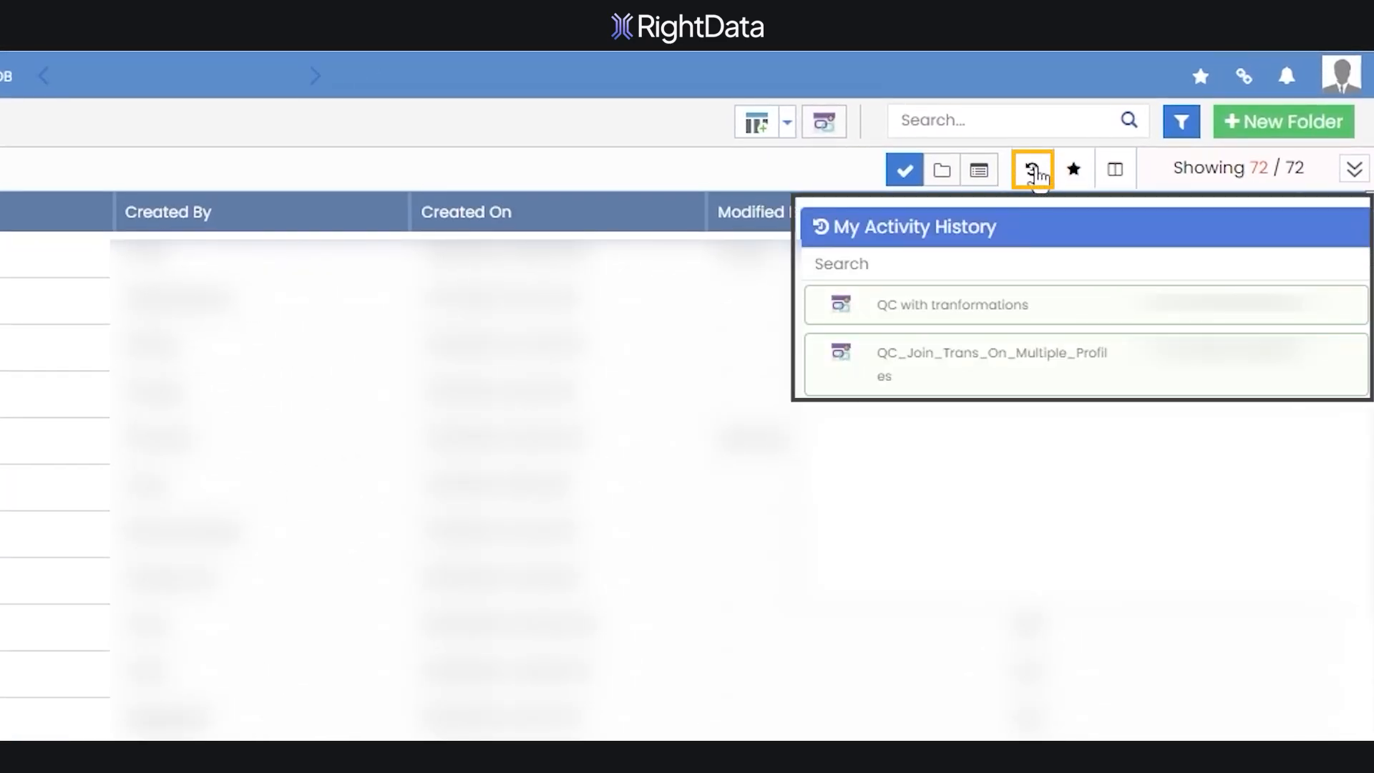
click(1076, 174)
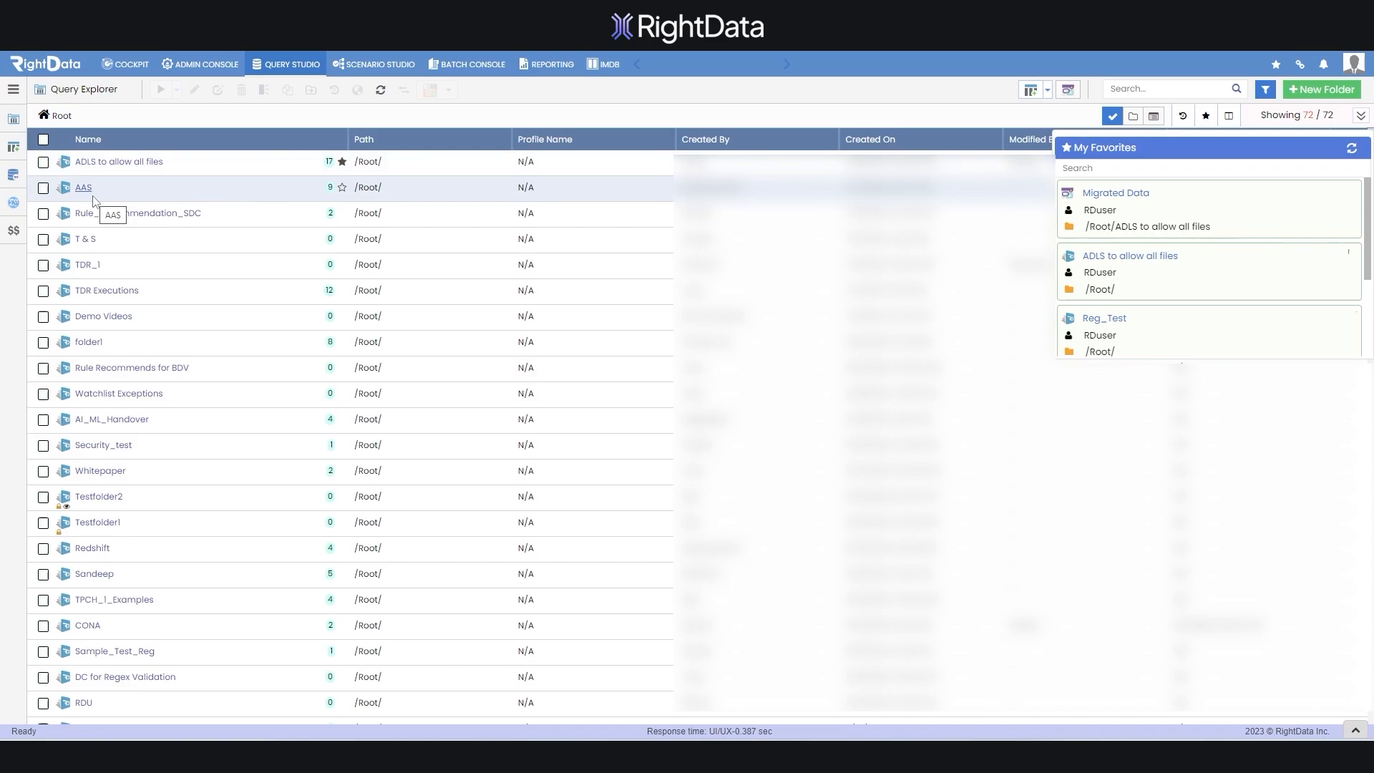
click(342, 190)
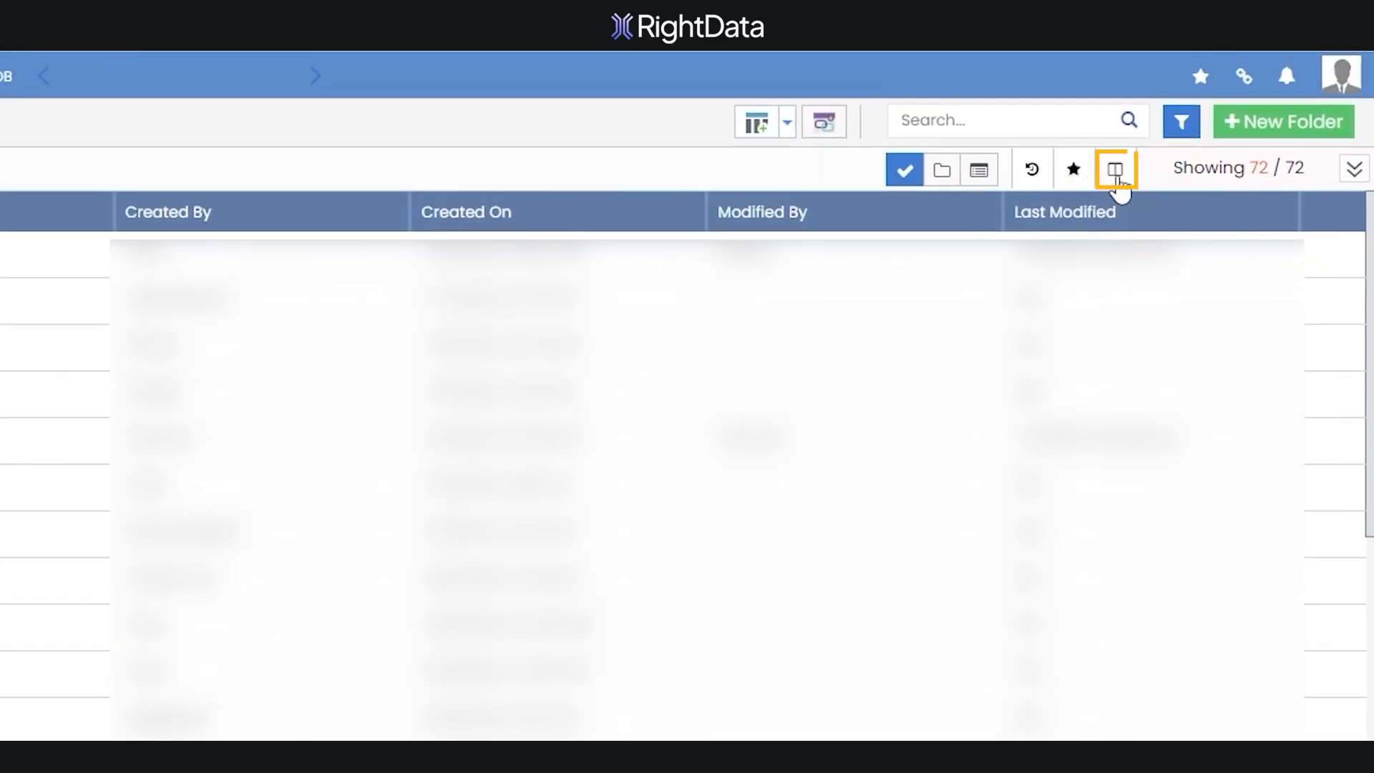
- Hide the Path and Profile Name columns in the explorer list and save the column selection
click(1116, 178)
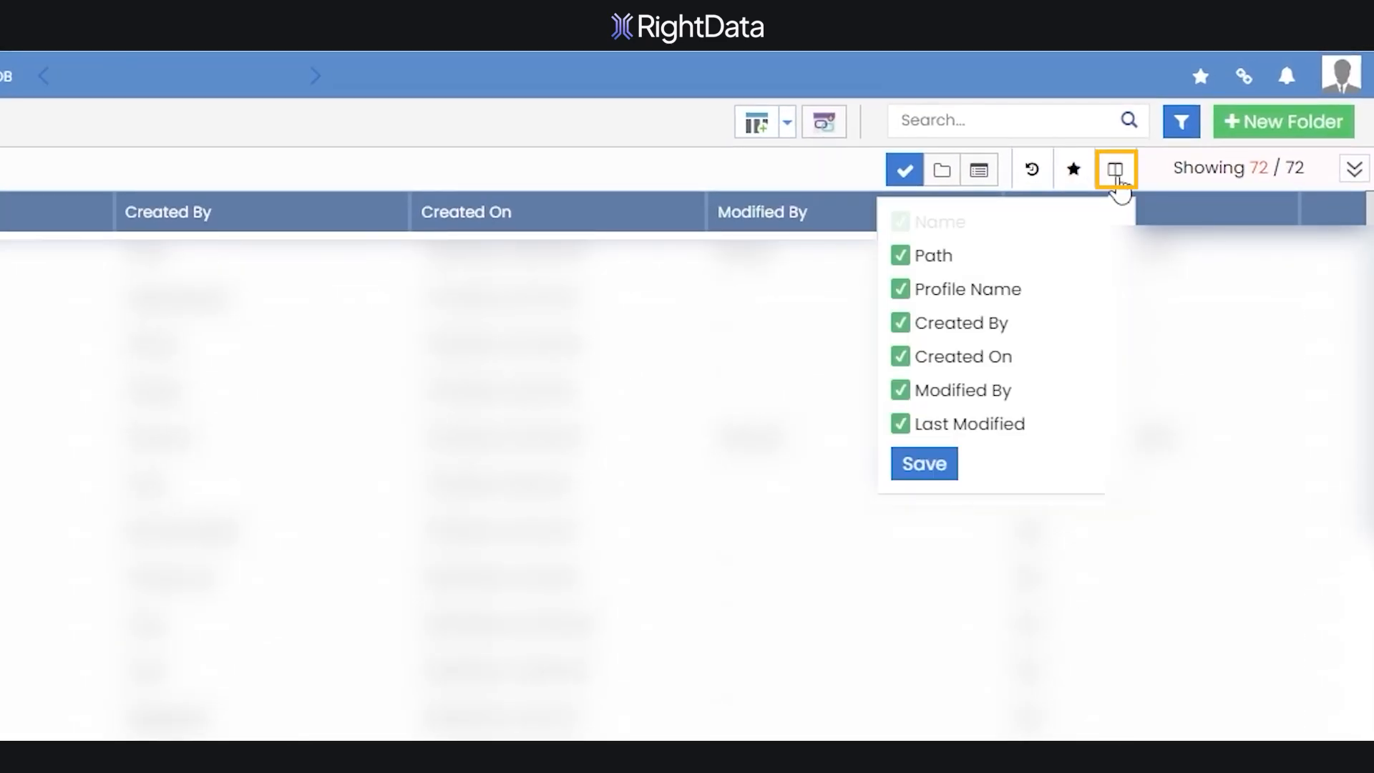
click(901, 258)
click(901, 289)
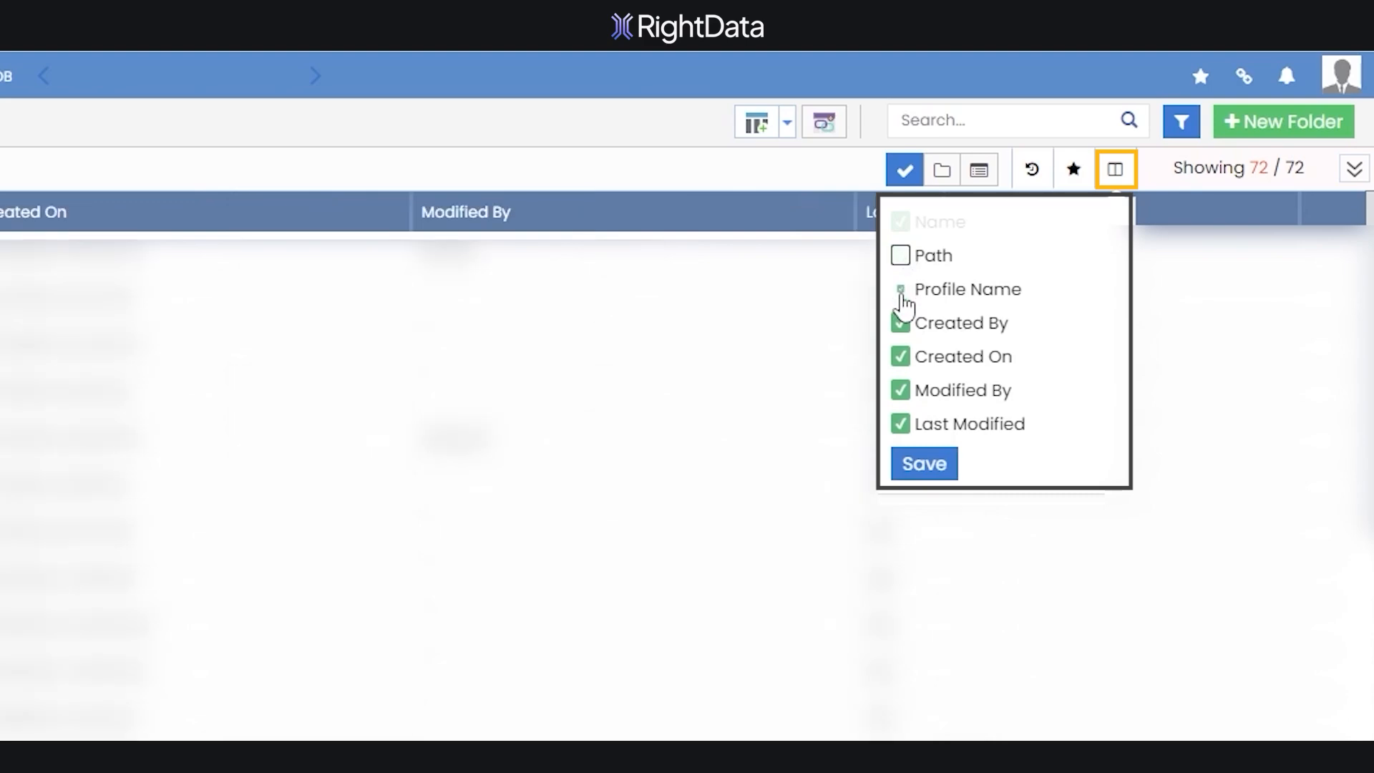
click(925, 465)
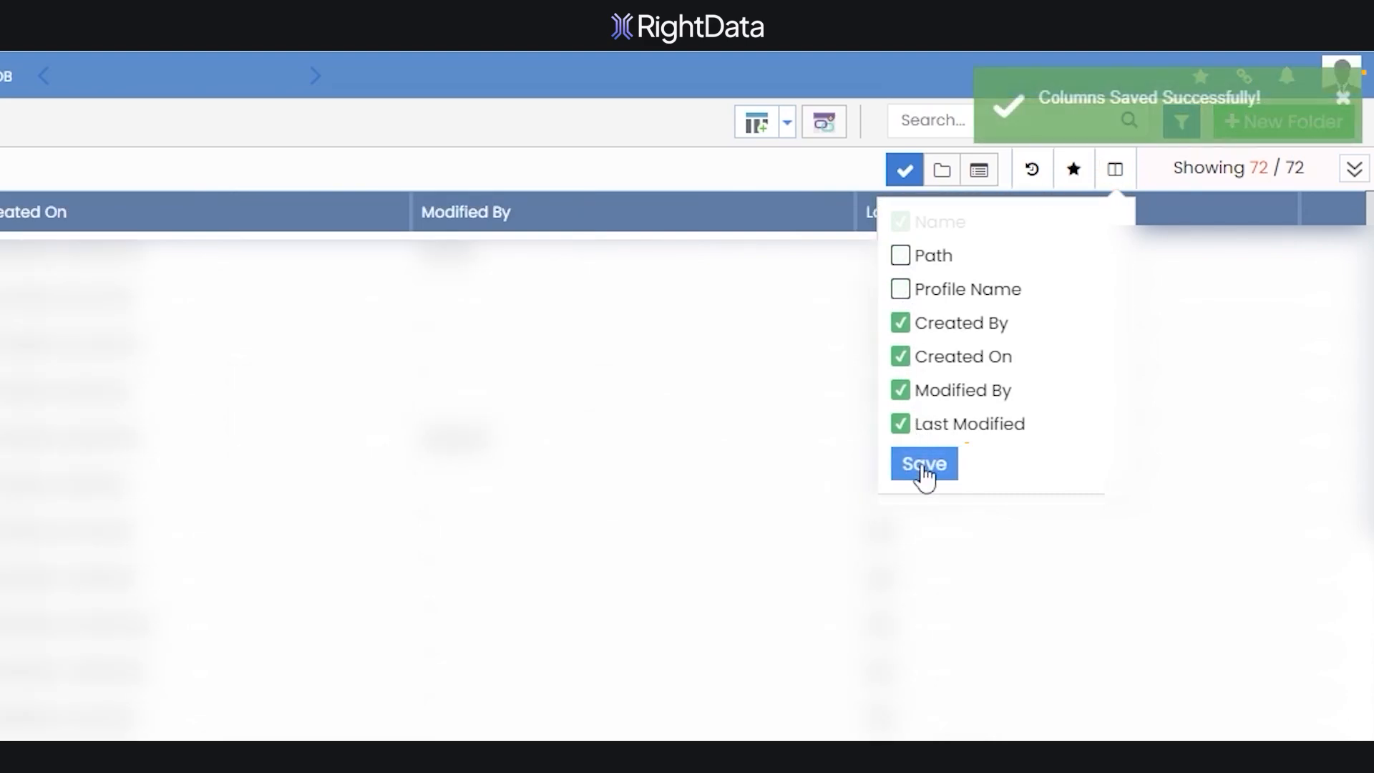
click(1344, 99)
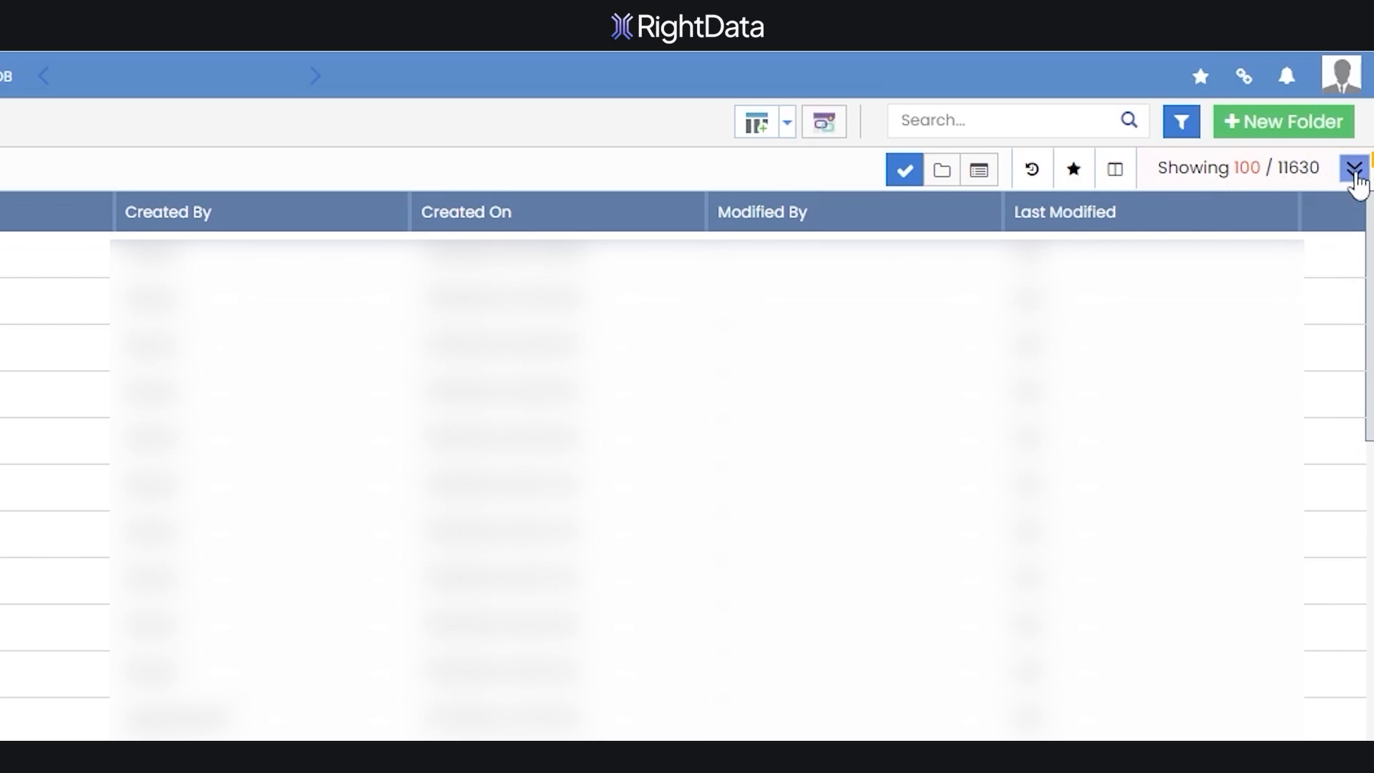
- Load more items of the miscellaneous folder's list and return to the Root folder
click(1355, 171)
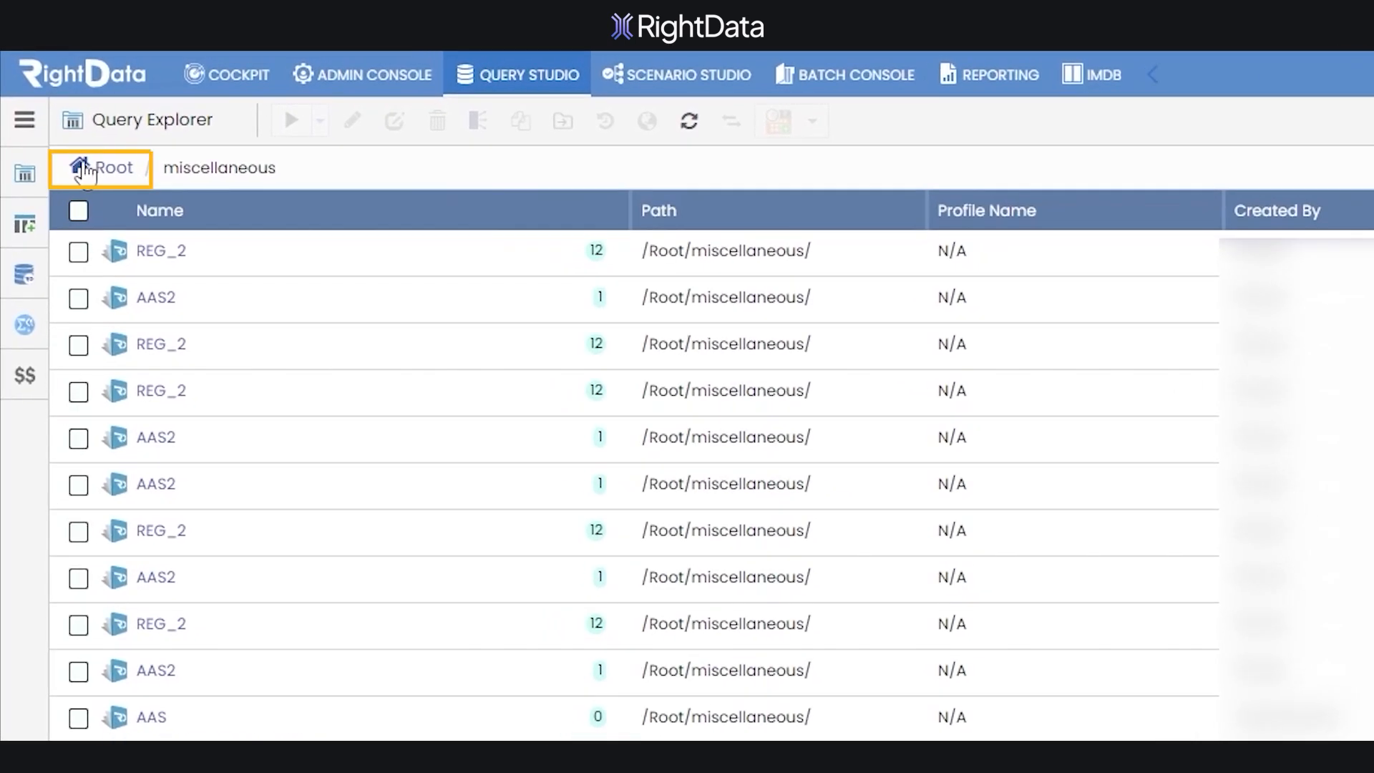
click(84, 170)
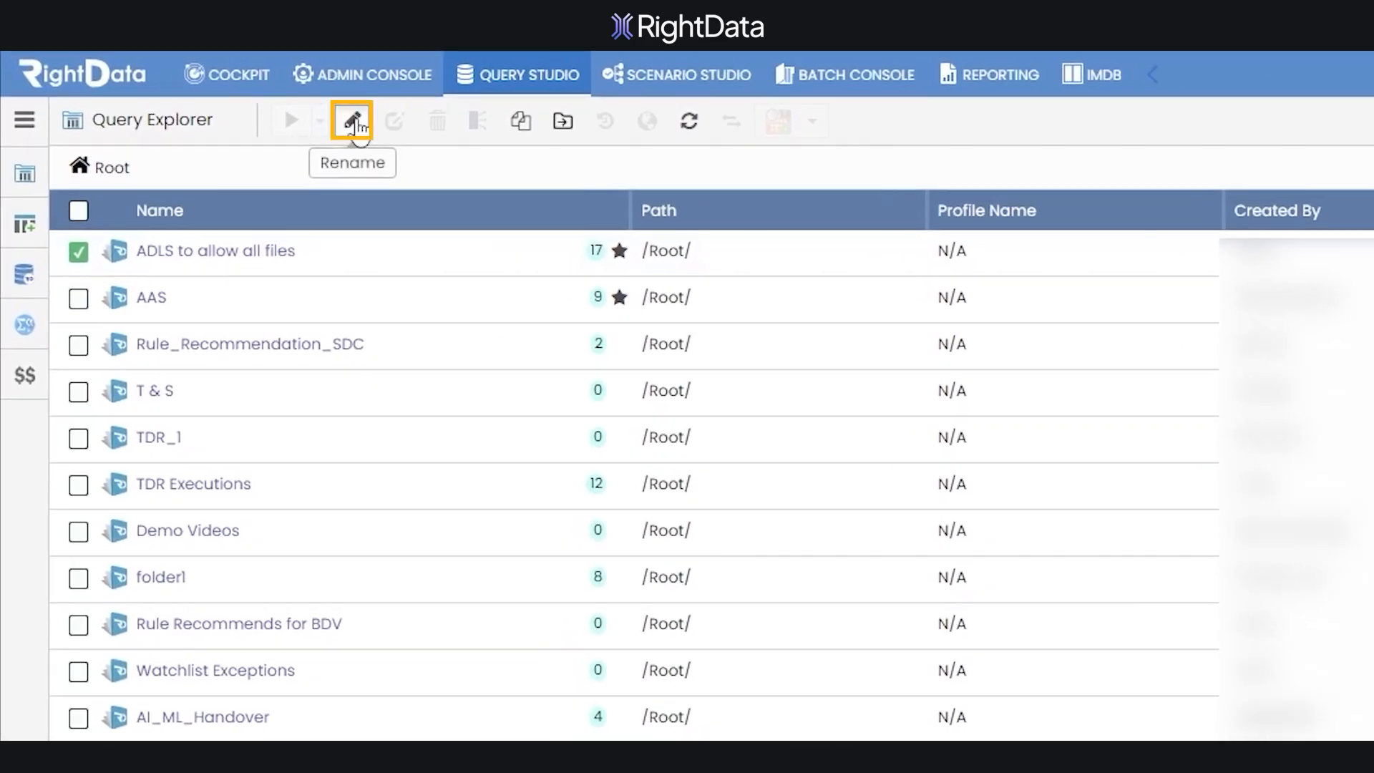
- Rename the "ADLS to allow all files" folder to "ADLS"
click(194, 89)
drag(723, 380, 631, 381)
key(BackSpace)
click(678, 412)
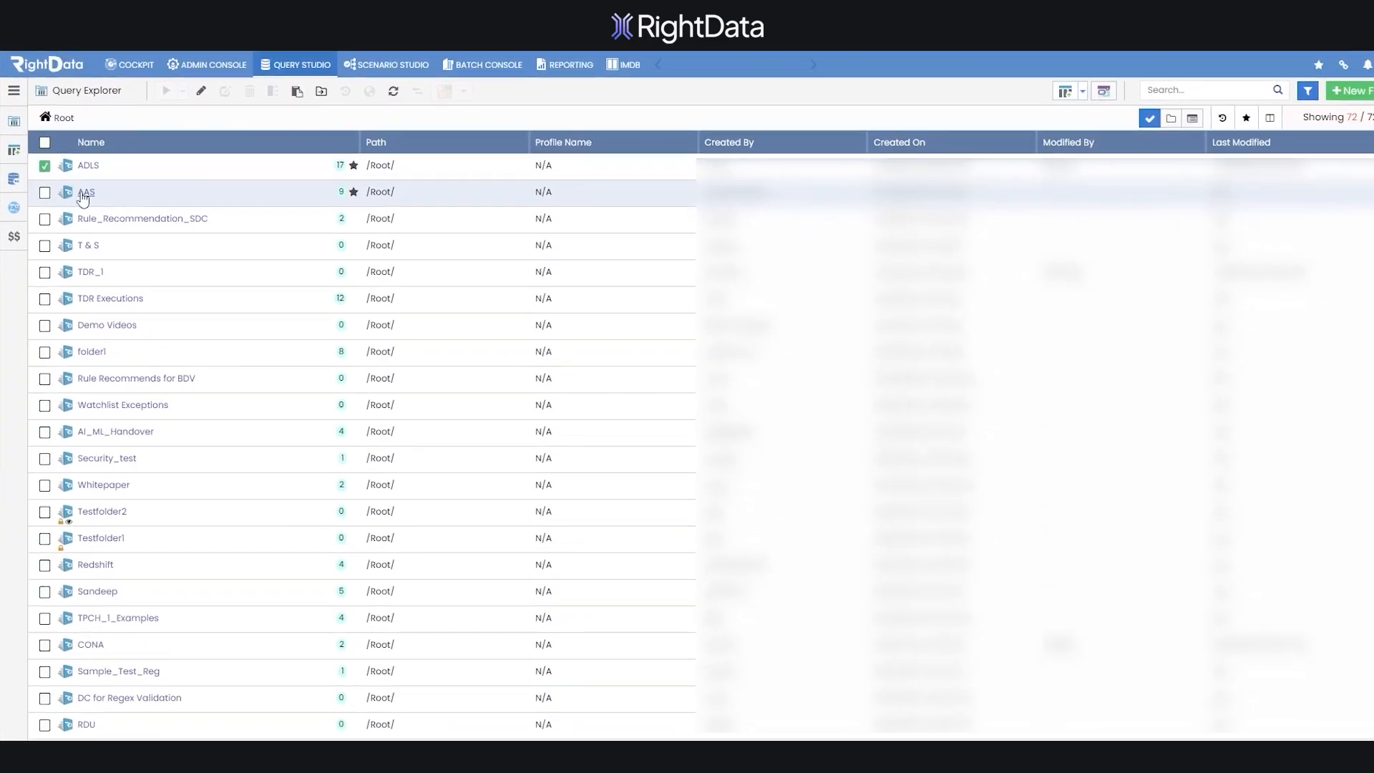
- Paste the copied ADLS folder into the AAS folder and return to the Root folder
click(151, 297)
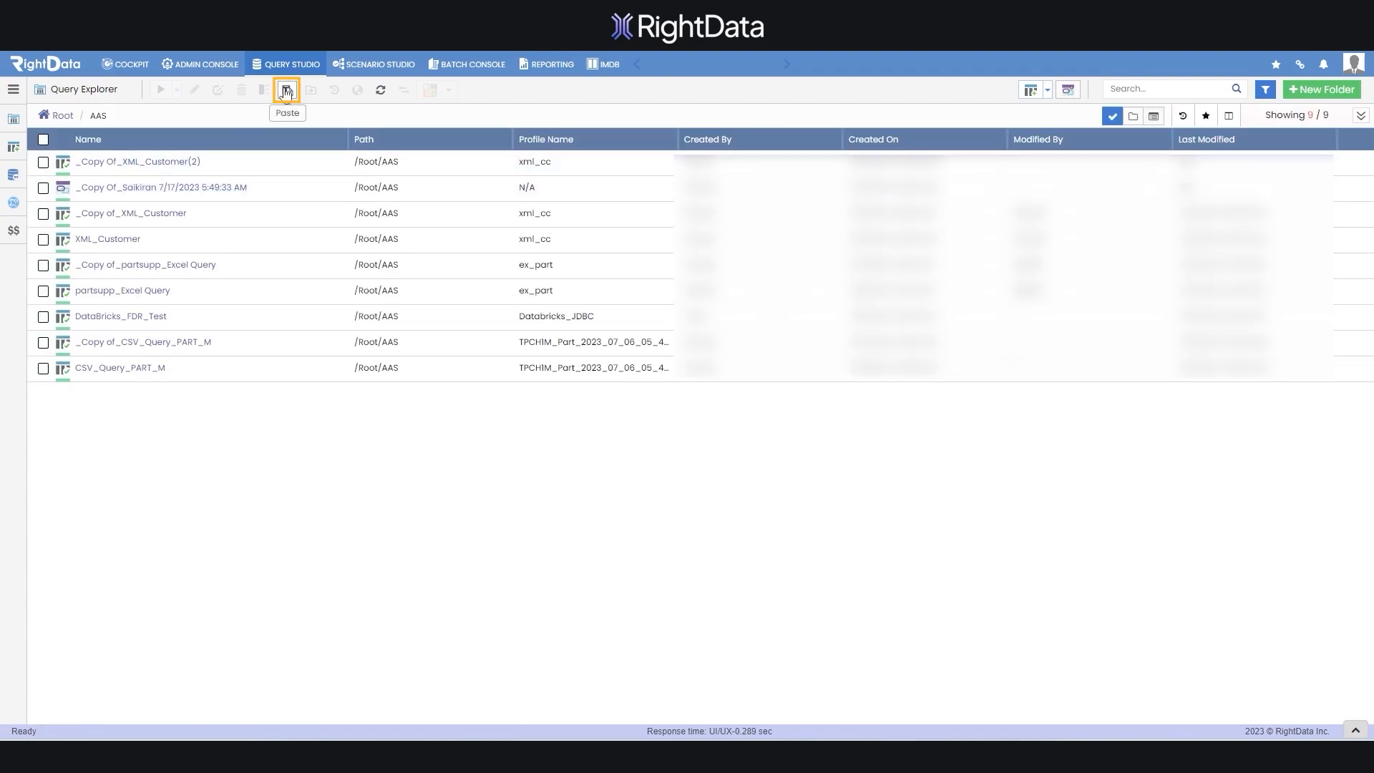
click(287, 91)
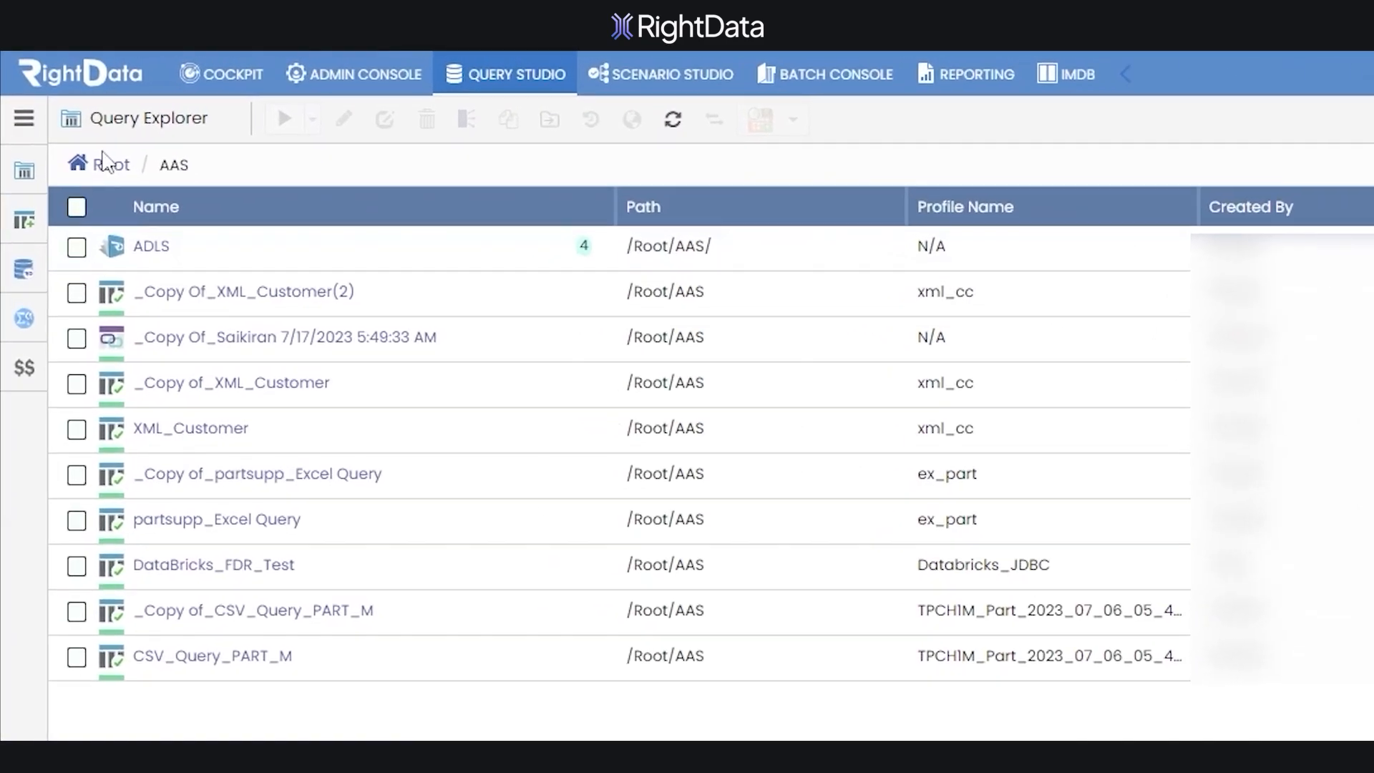
click(103, 165)
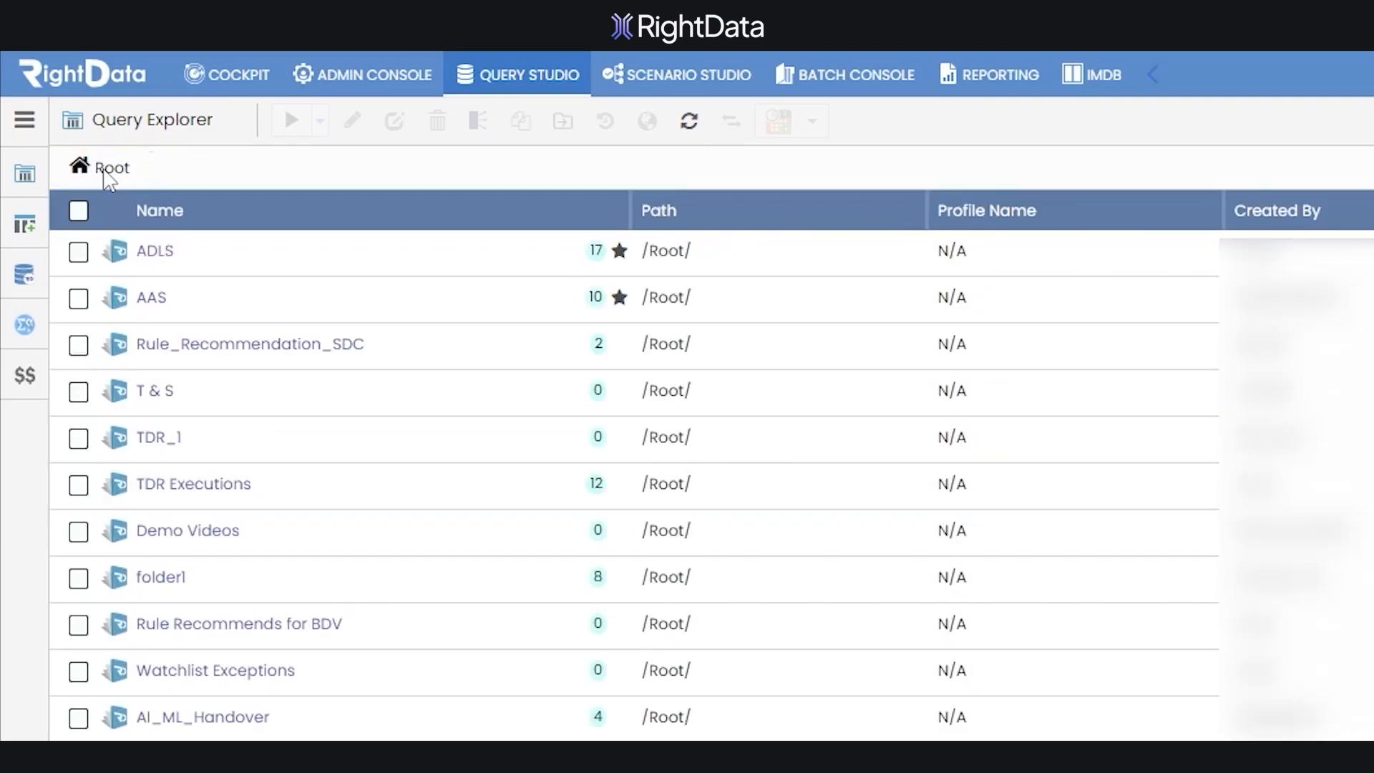
- Move the ADLS folder from Root into the Rule_Recommendation_SDC folder
click(78, 252)
click(563, 121)
click(546, 350)
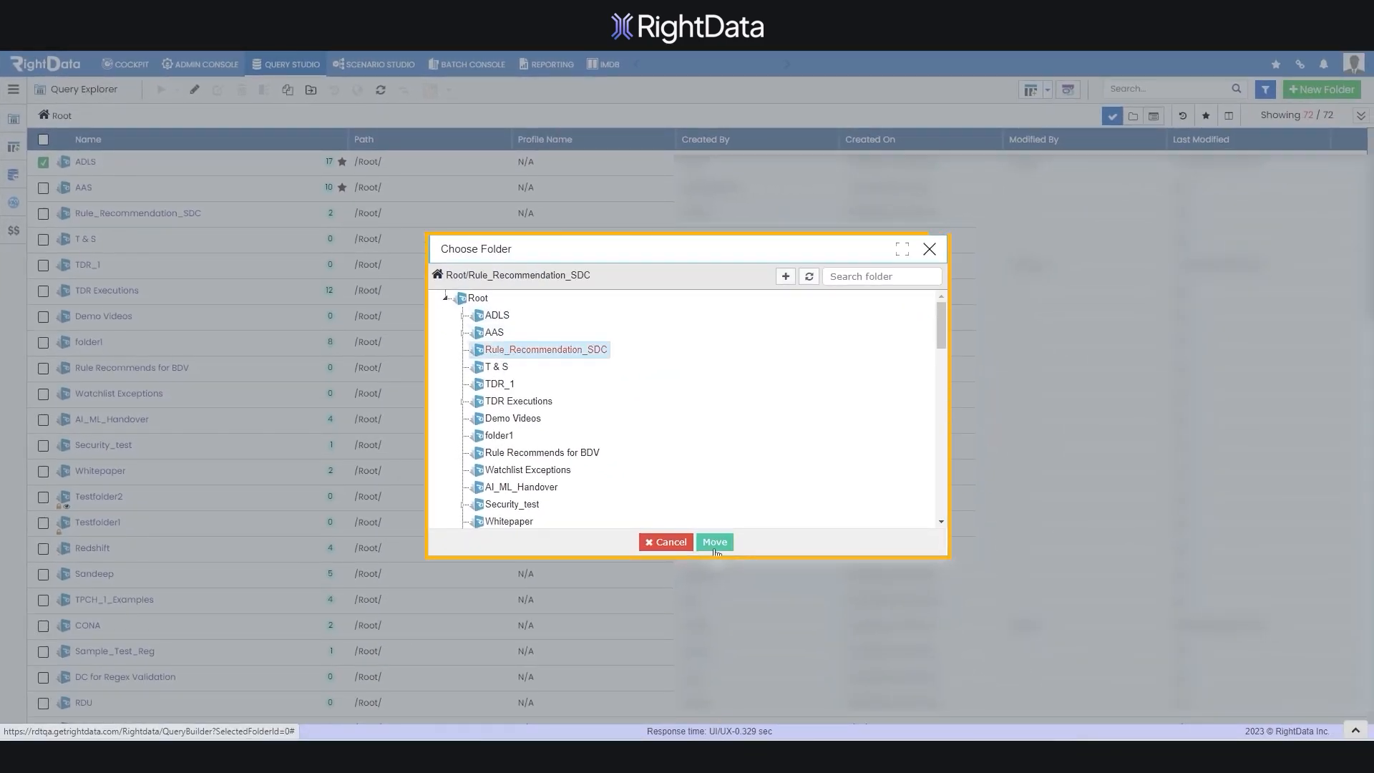
click(715, 543)
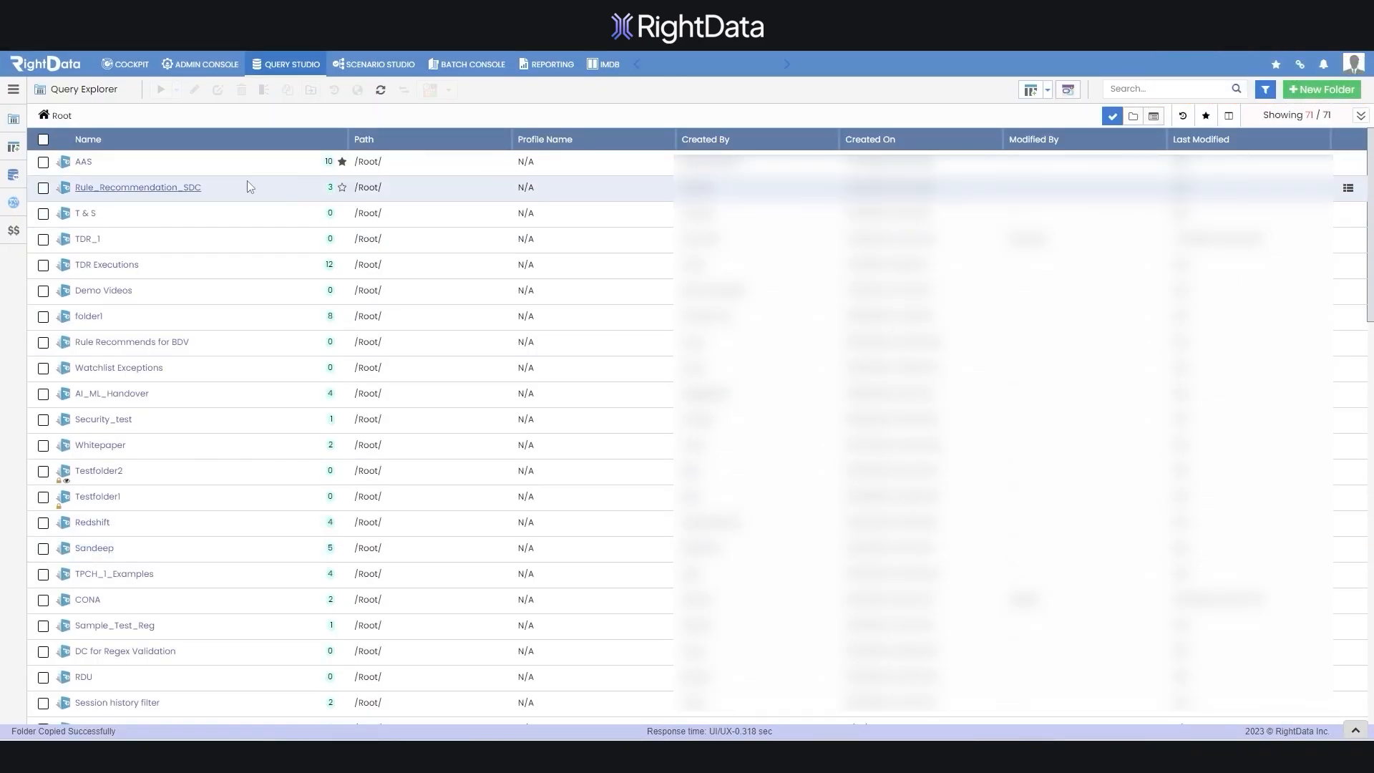
- Execute the Query Chain object stored in the ADLS folder under Rule_Recommendation_SDC
click(169, 188)
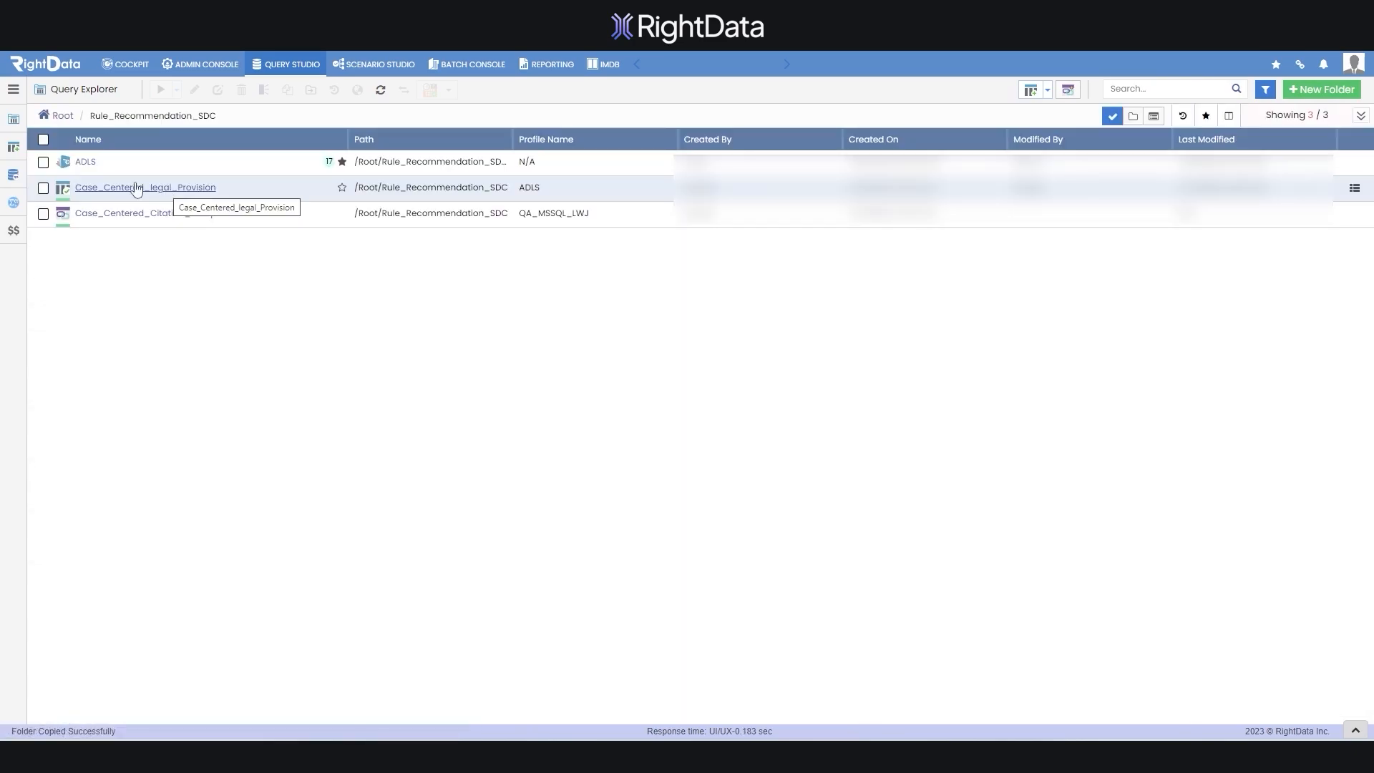
click(86, 165)
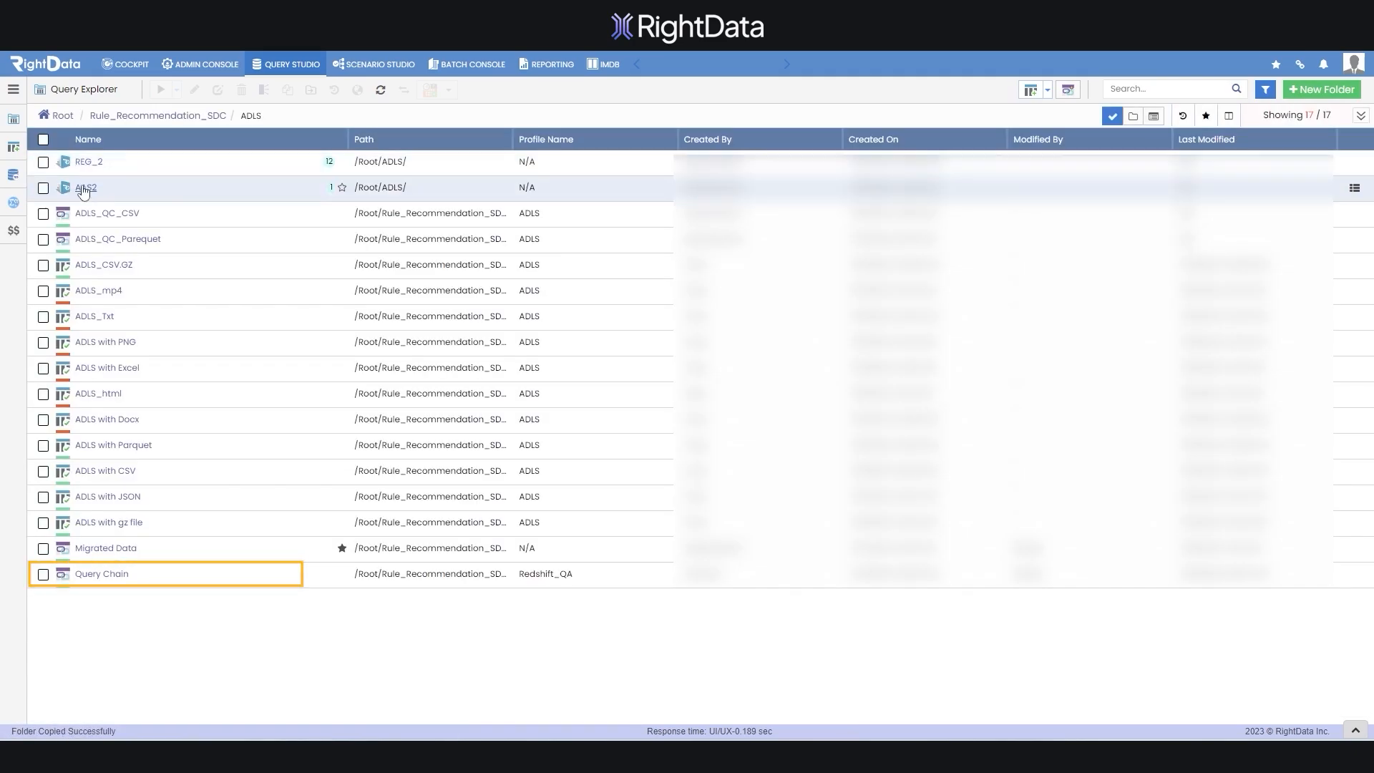
click(43, 575)
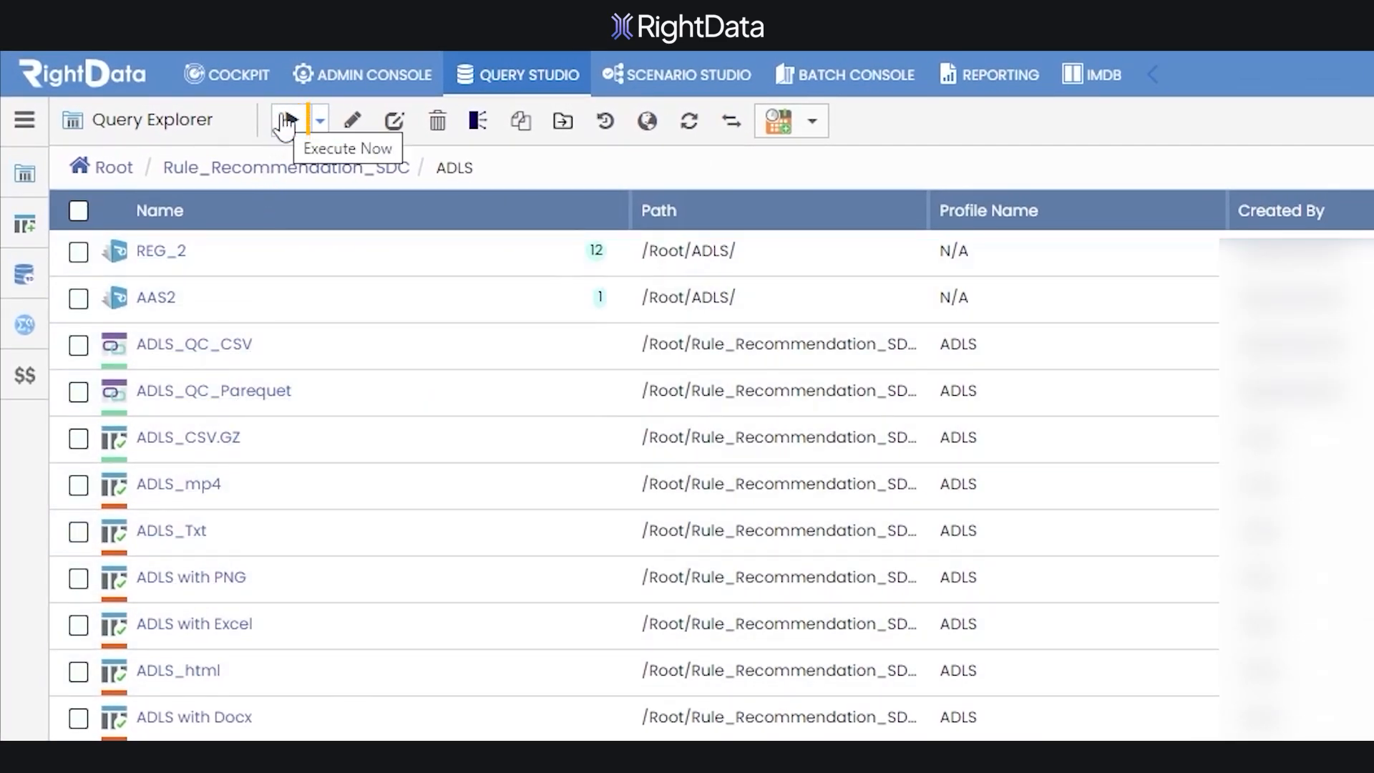
click(287, 122)
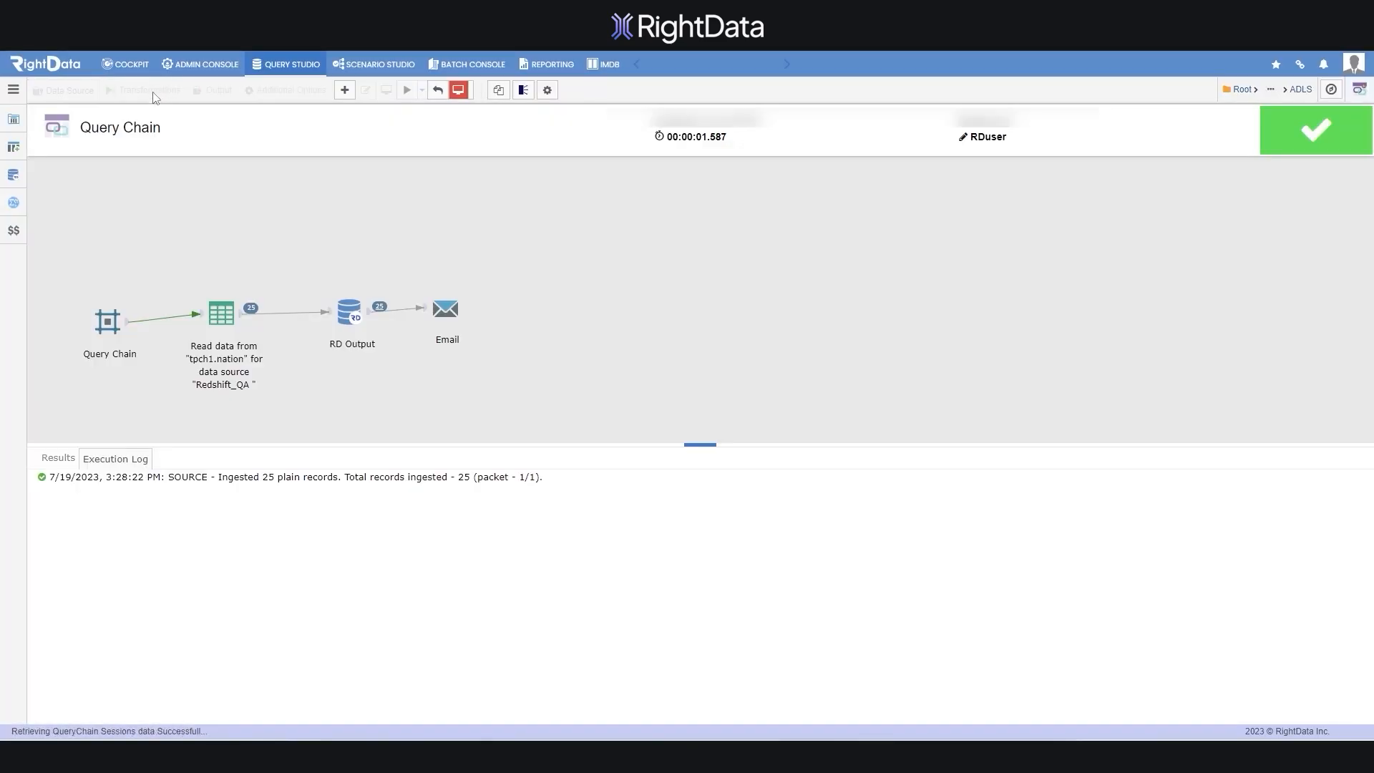
- Return to the ADLS folder under Rule_Recommendation_SDC and rename Query Chain to "Query Chain using trans"
click(255, 72)
click(108, 189)
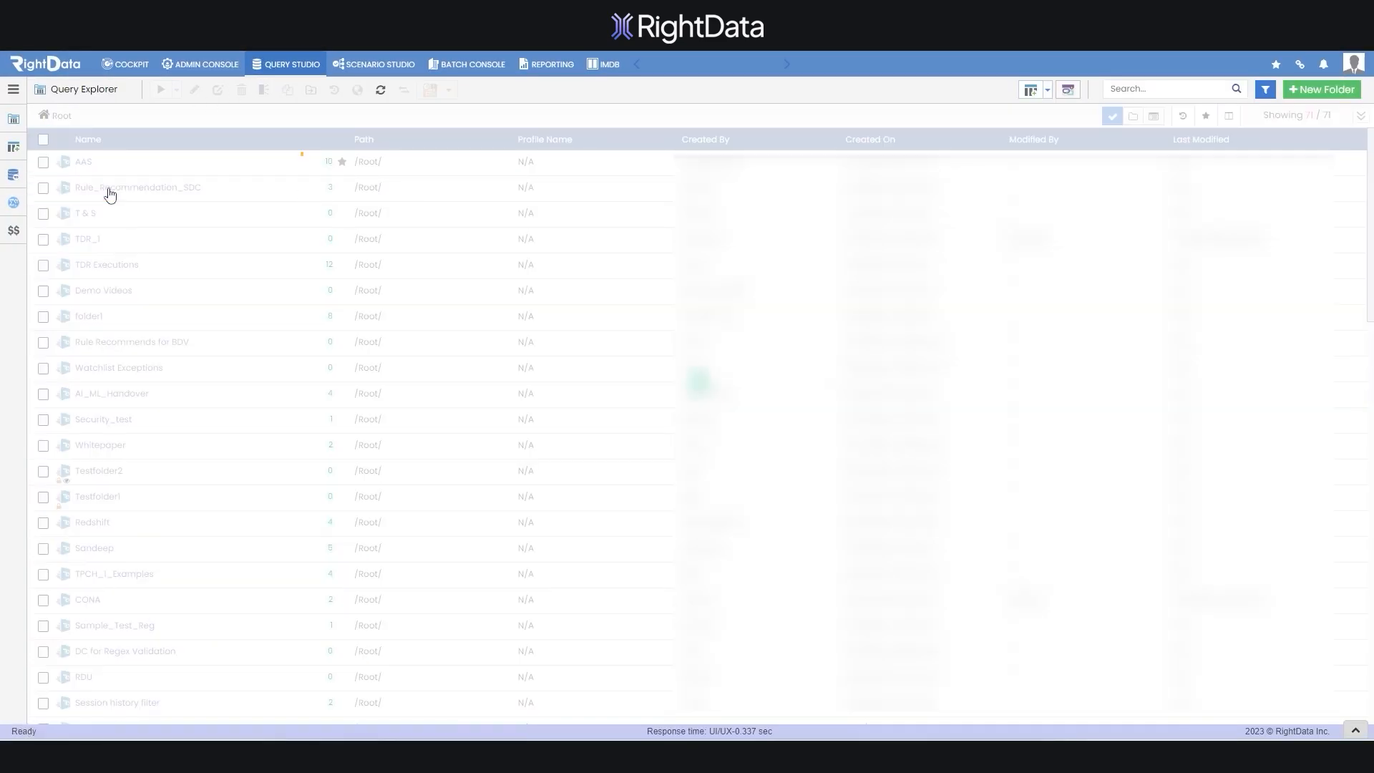
click(85, 162)
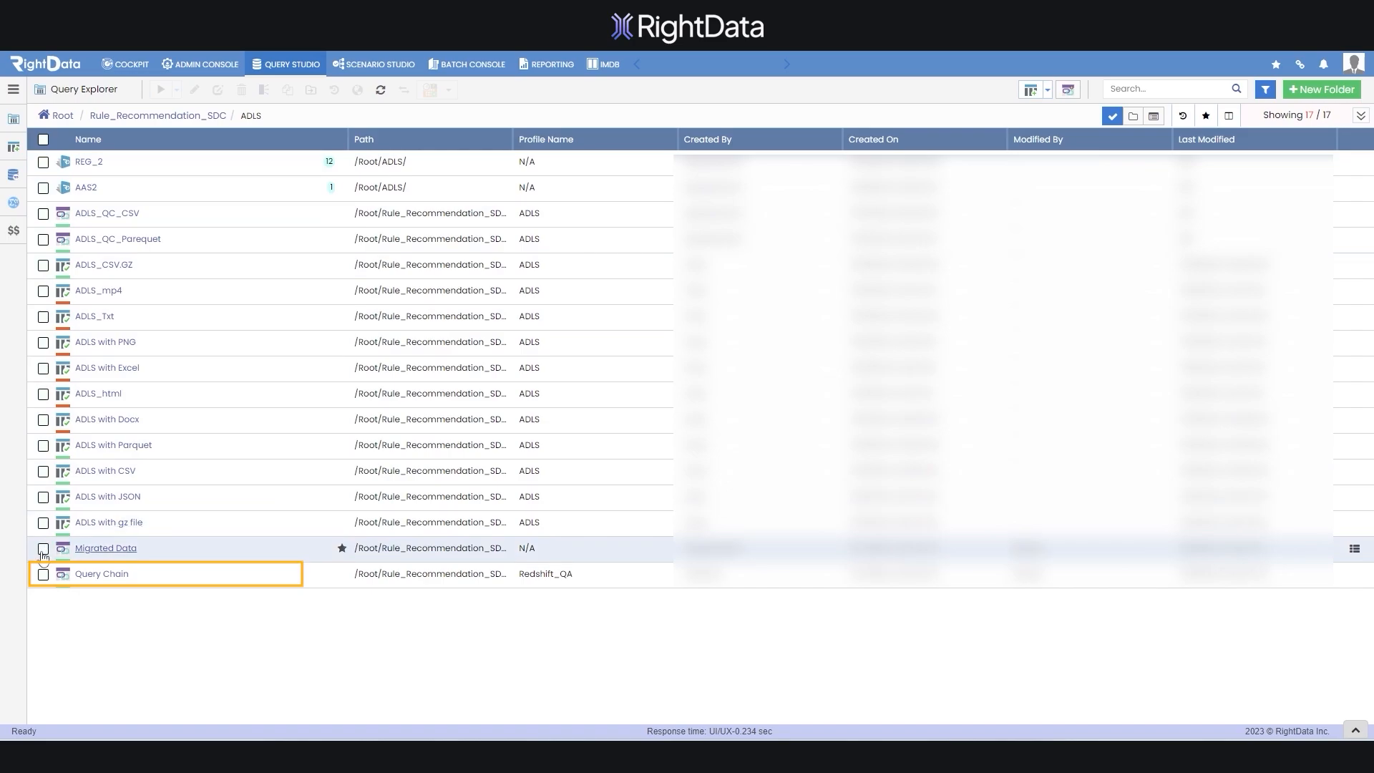
click(44, 574)
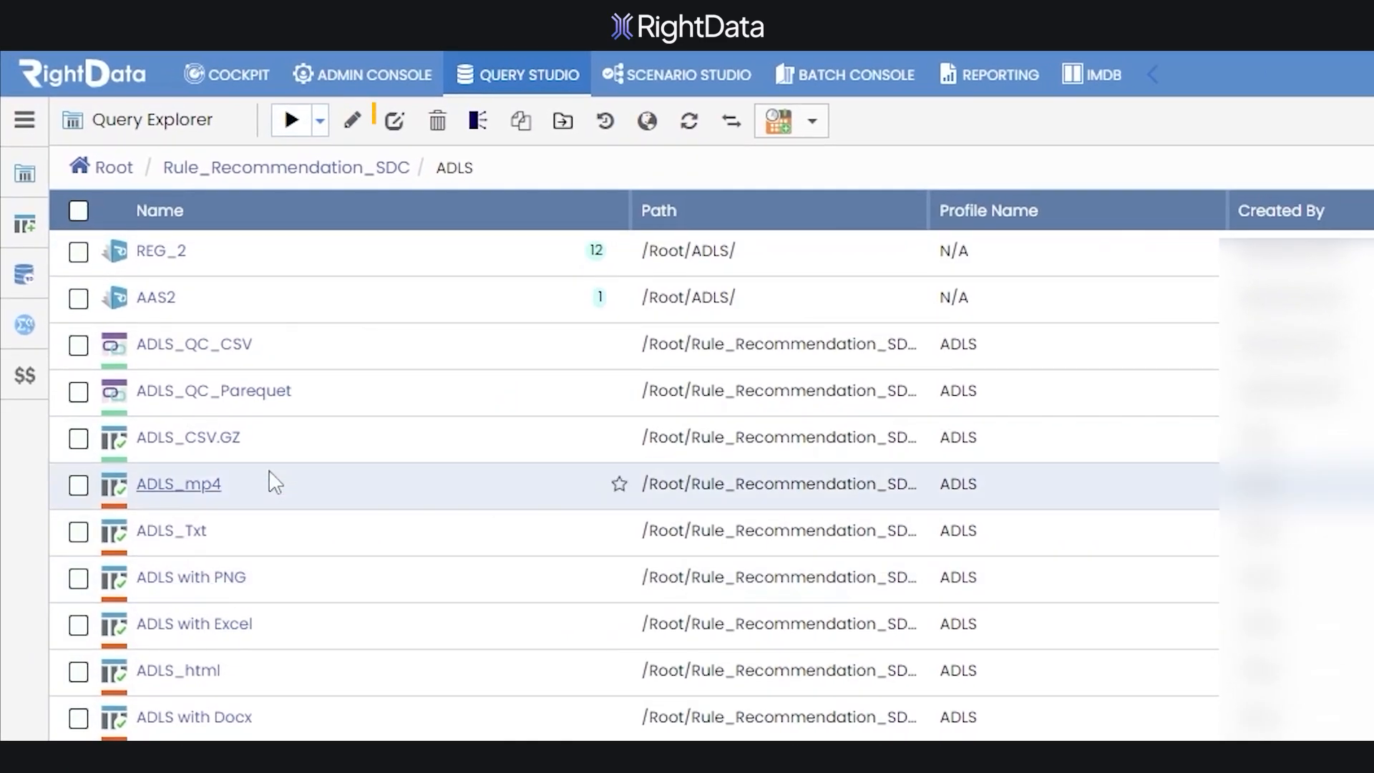
click(194, 89)
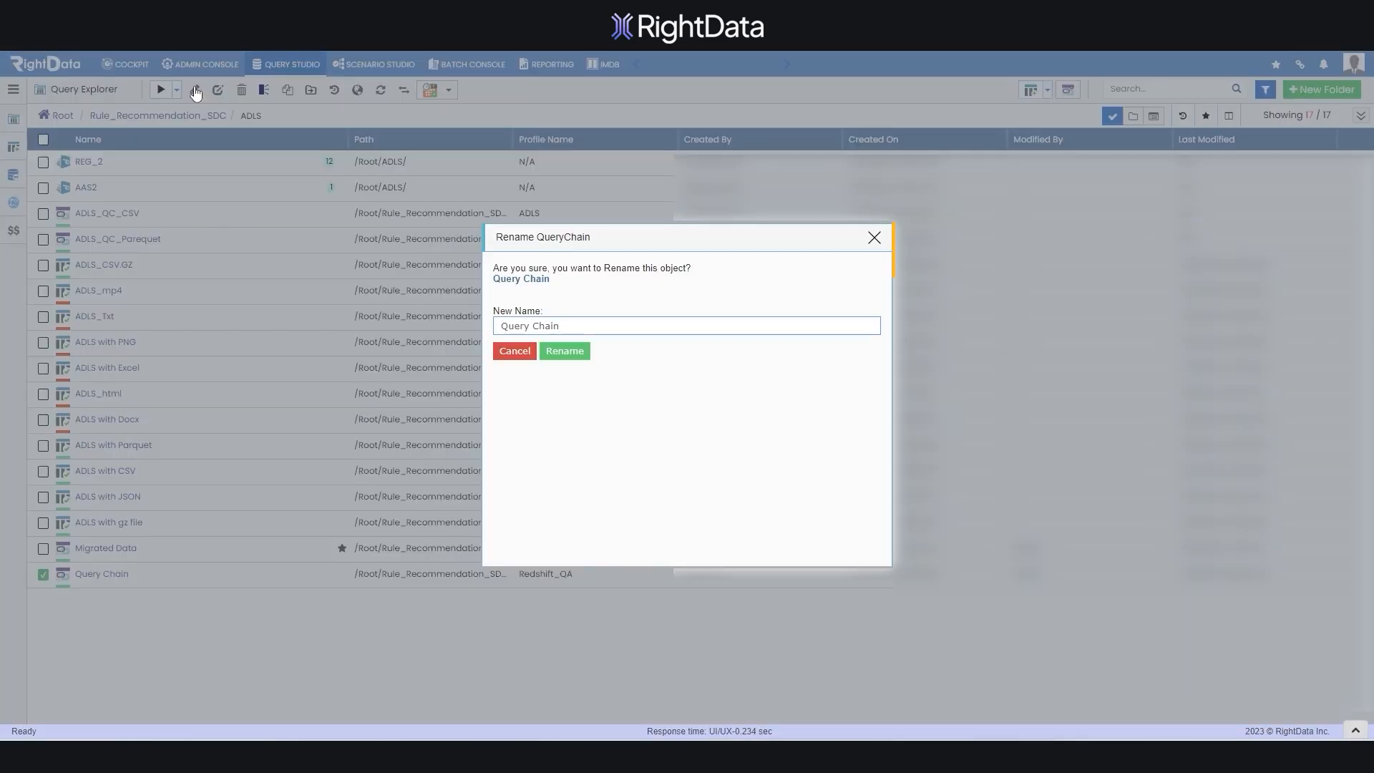
click(578, 326)
text(using hana)
click(565, 351)
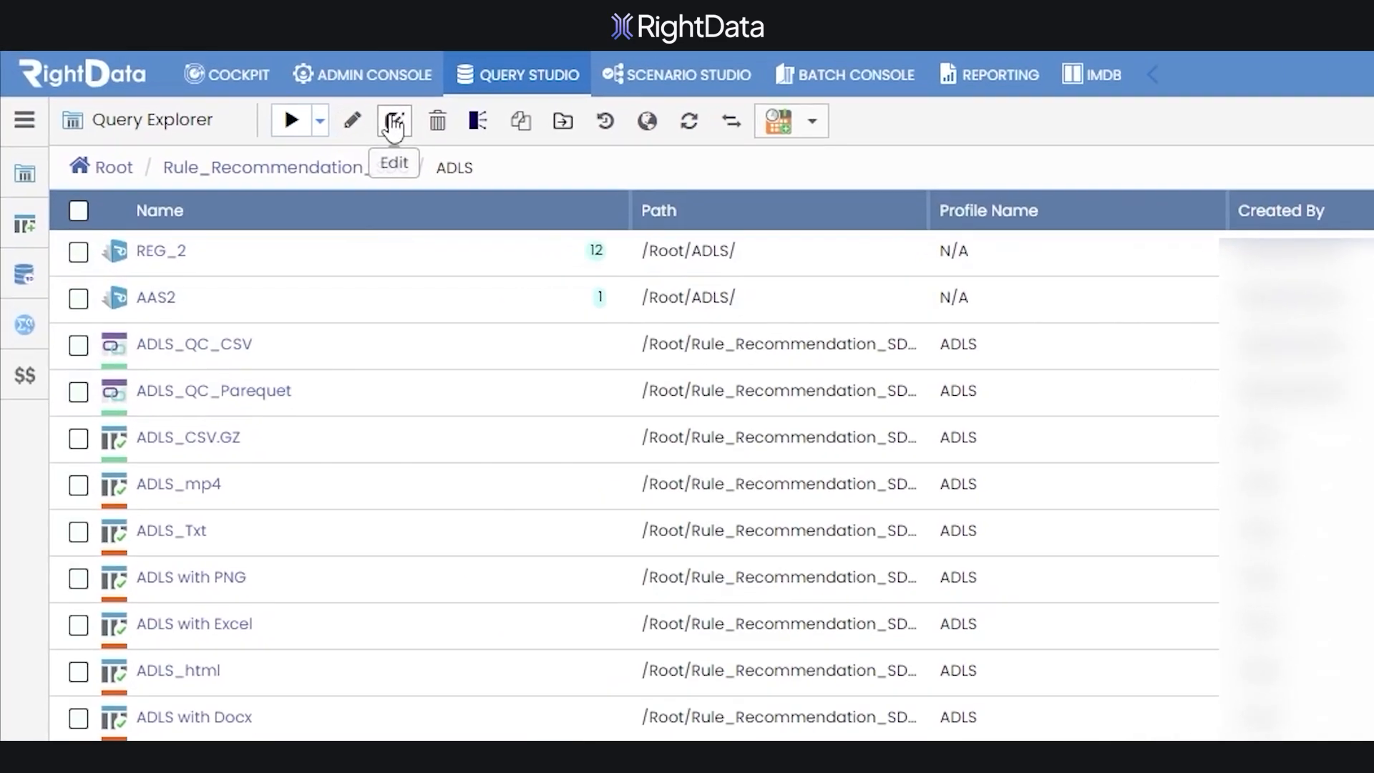
- Open "Query Chain using trans" in the editor to view its flow, and return to the Root folder list
click(394, 122)
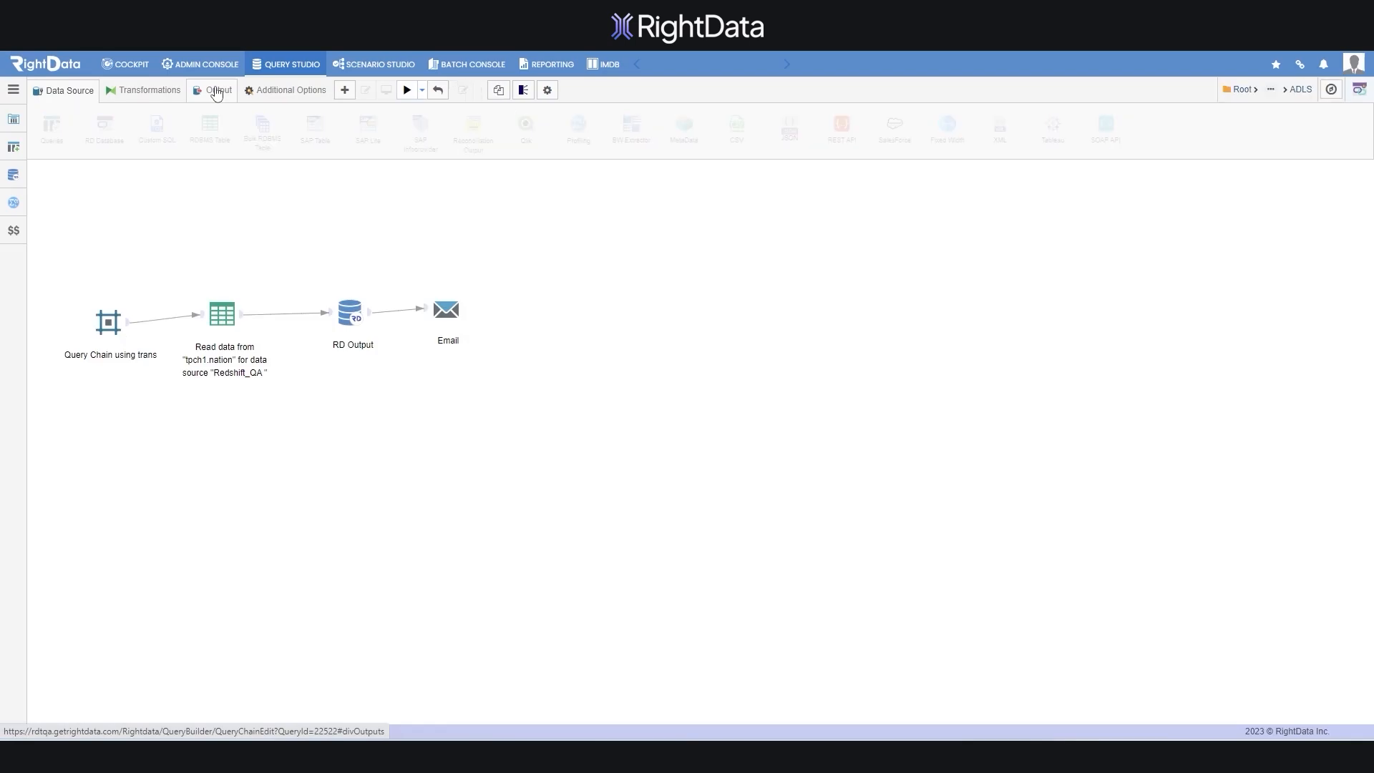
click(299, 67)
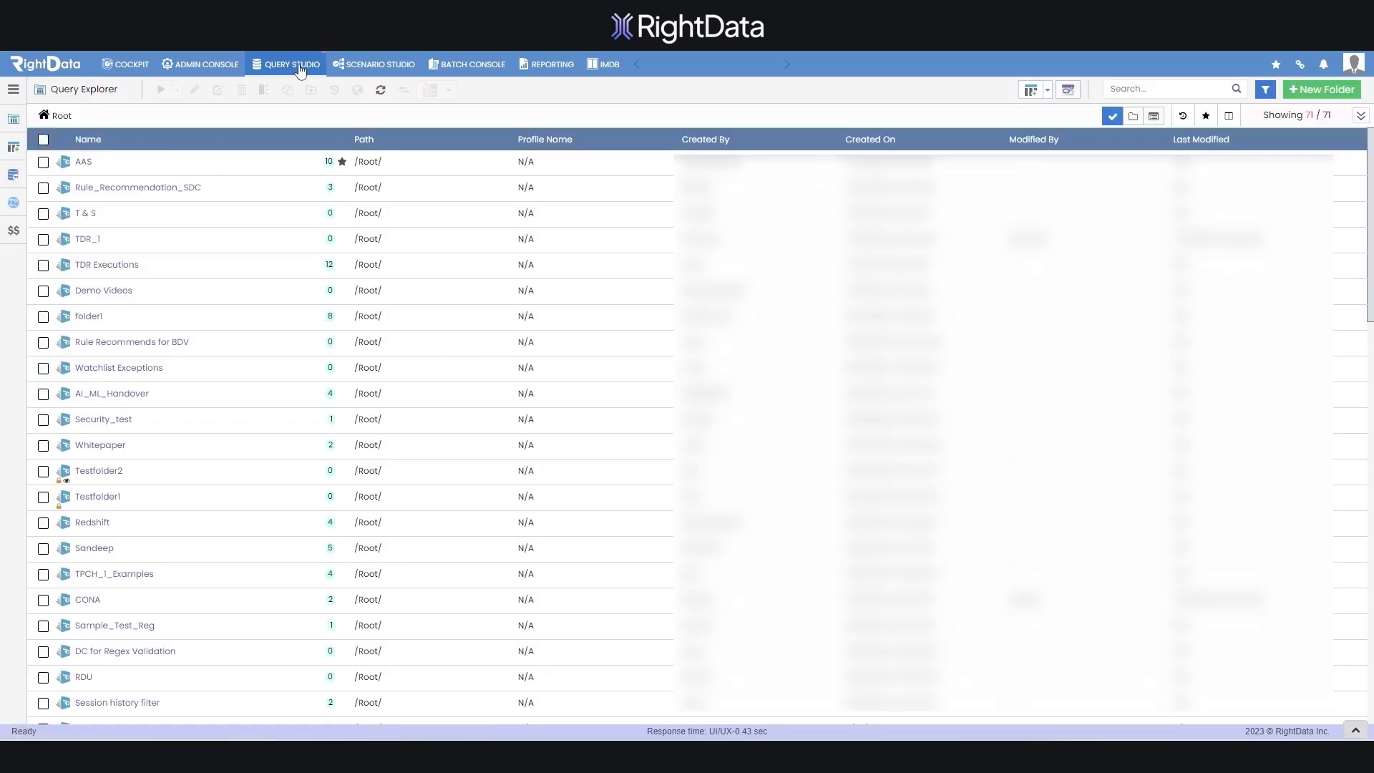
- Check the Where Used List of "Query Chain using trans" in the ADLS folder under Rule_Recommendation_SDC, and close it
click(150, 188)
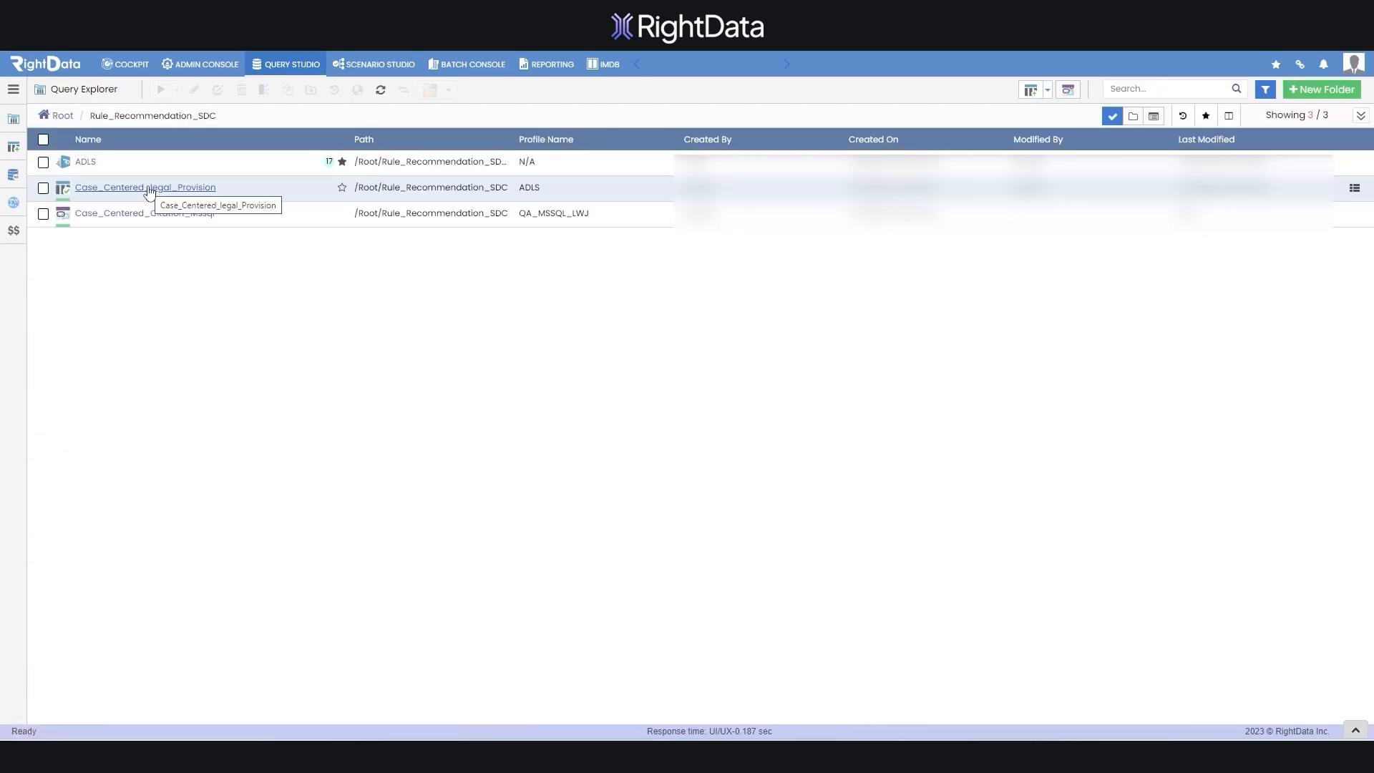
click(86, 162)
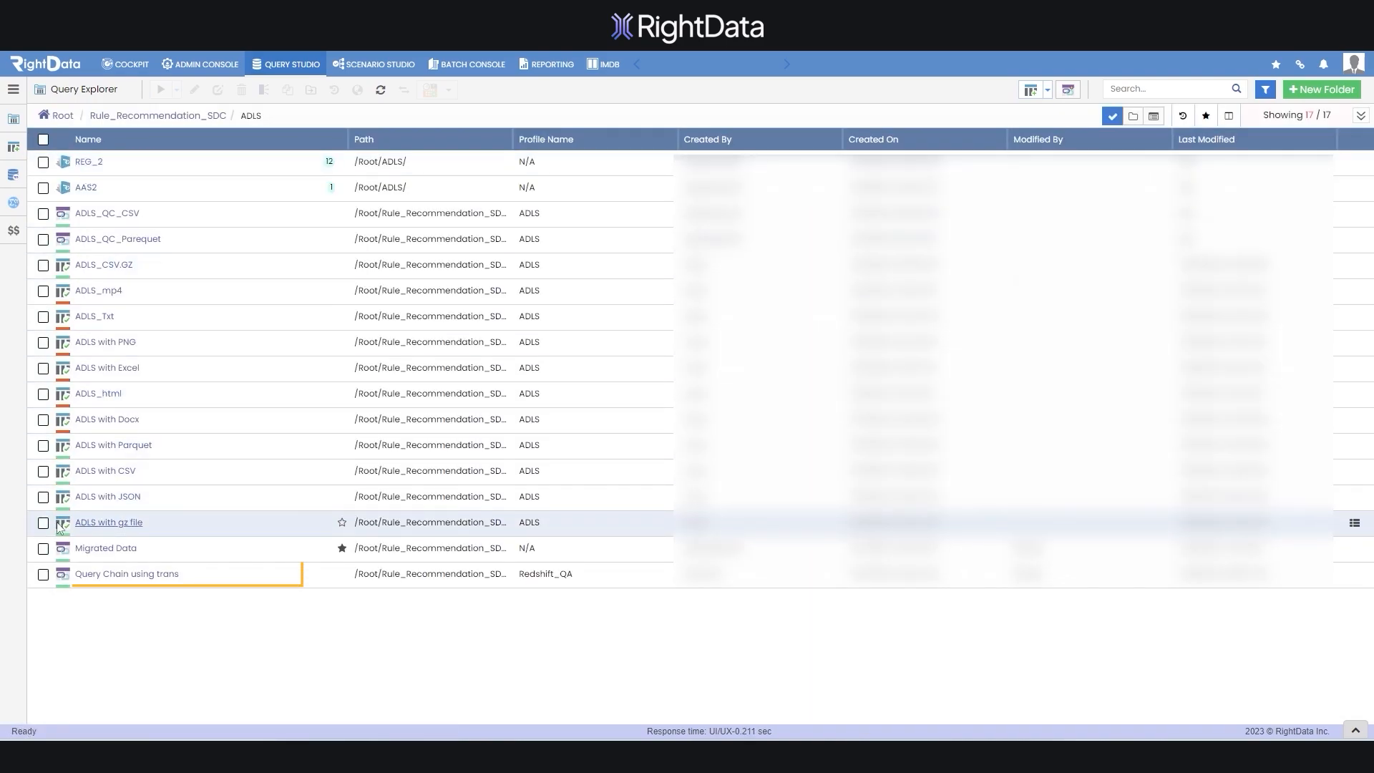
click(42, 574)
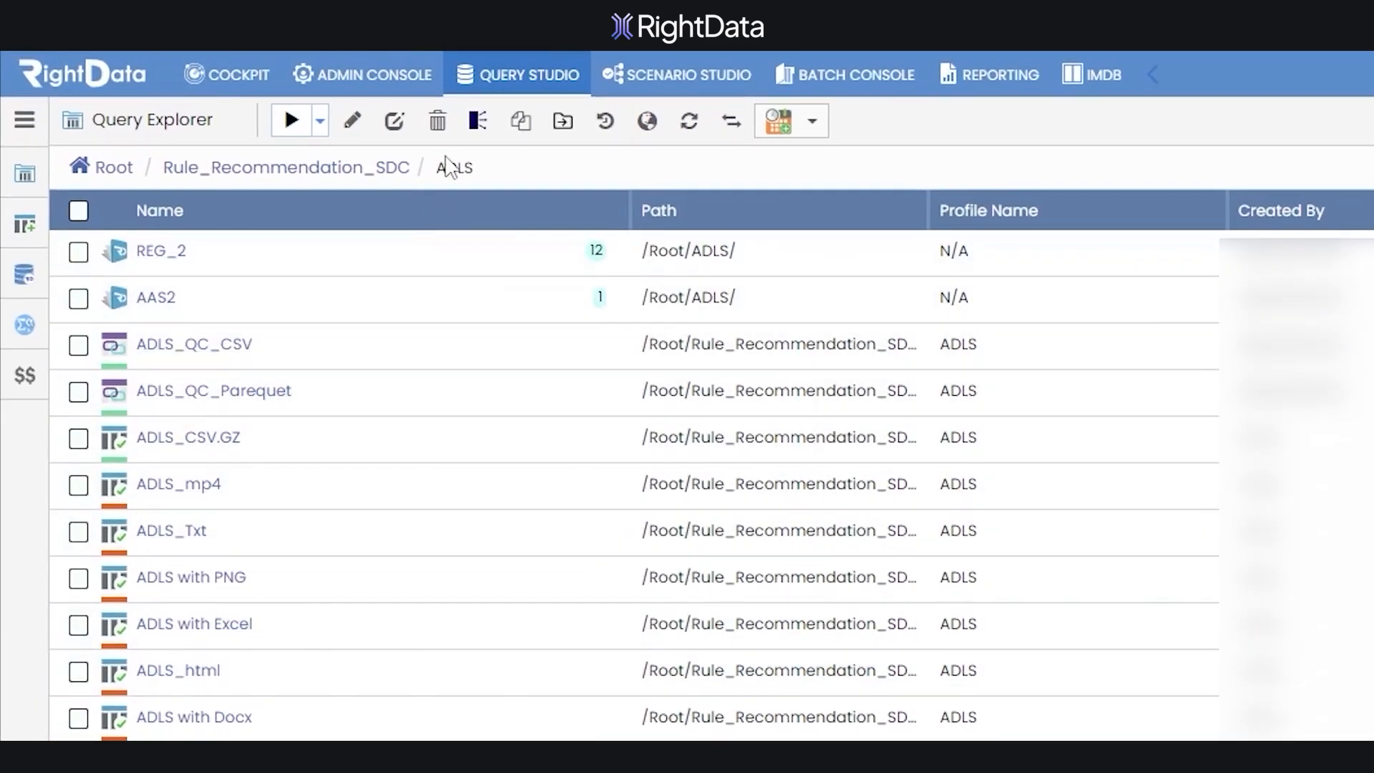
click(441, 126)
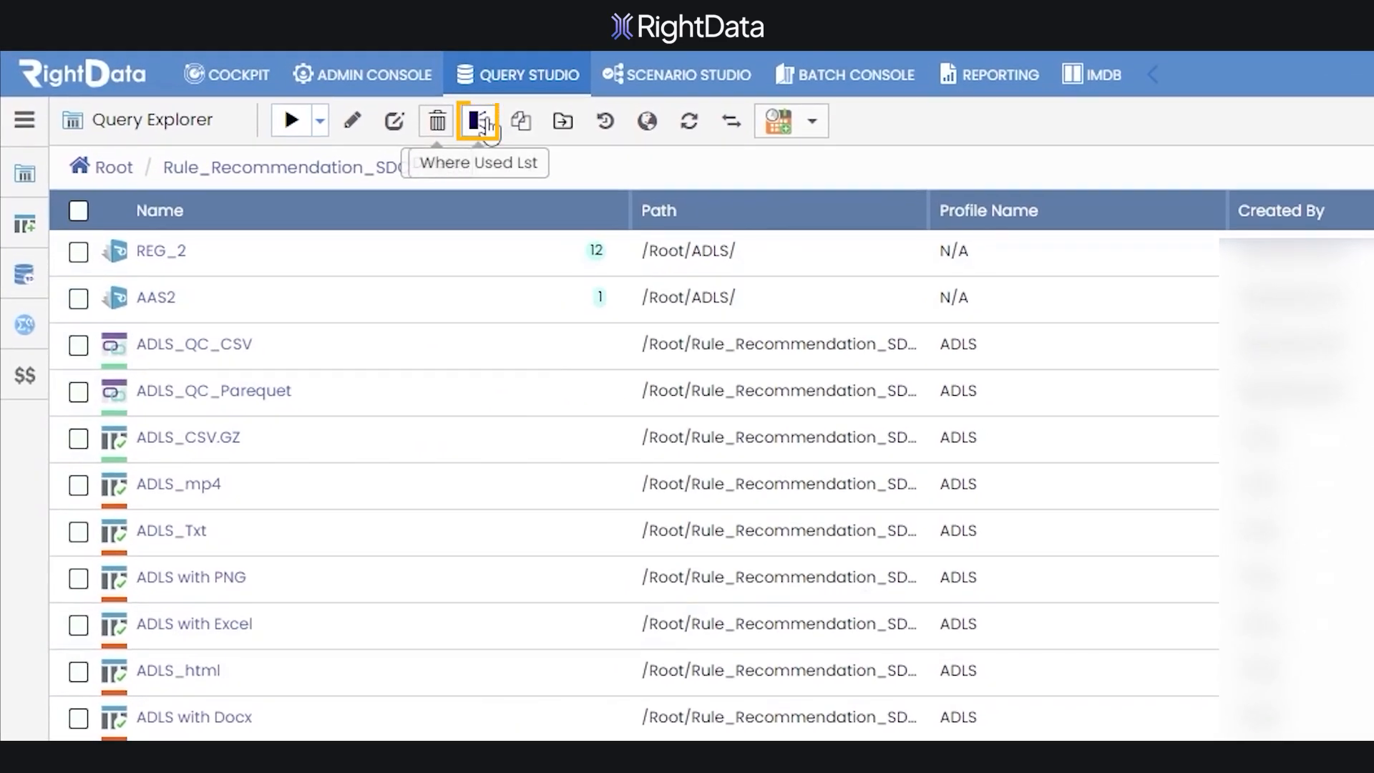
click(266, 91)
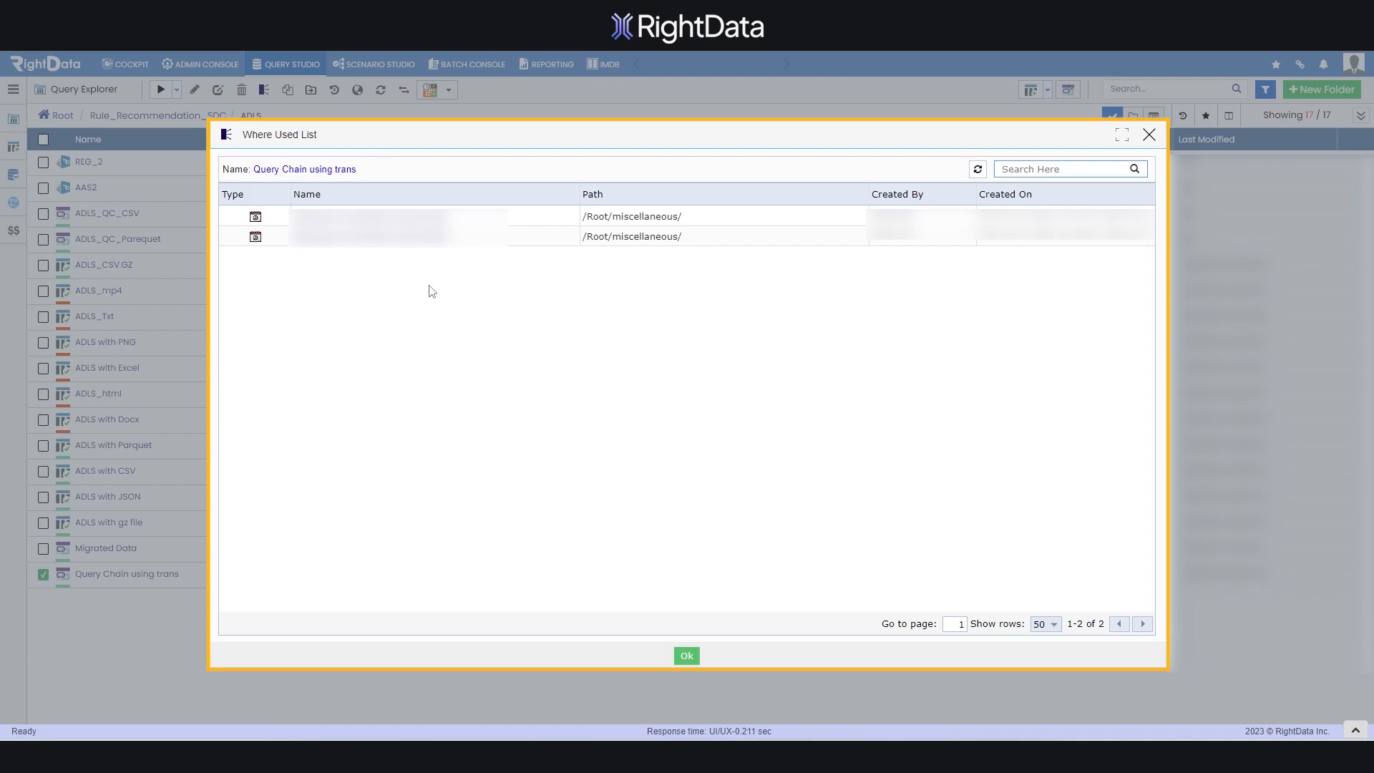
click(688, 656)
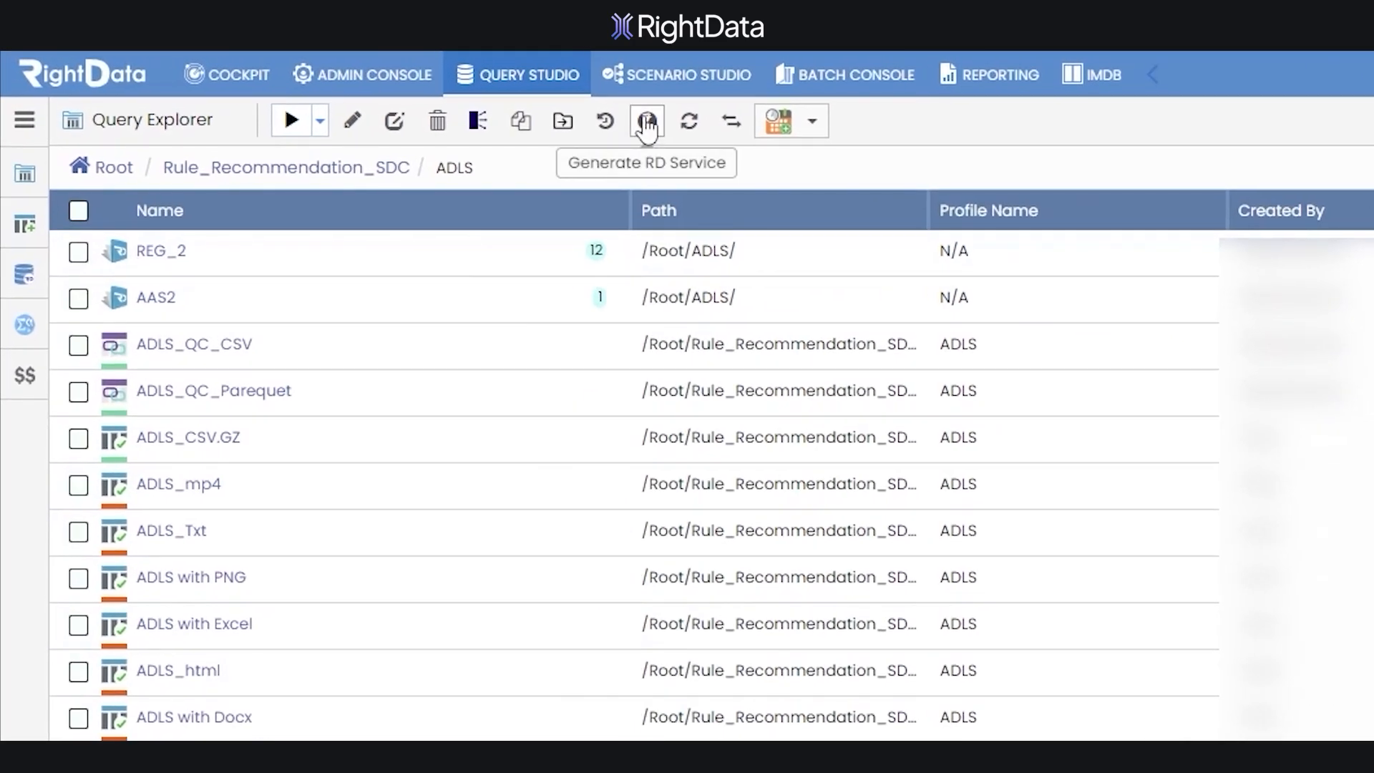
- Generate and save an RD service for "Query Chain using trans", and run its execution REST API URL in a separate browser tab
click(648, 122)
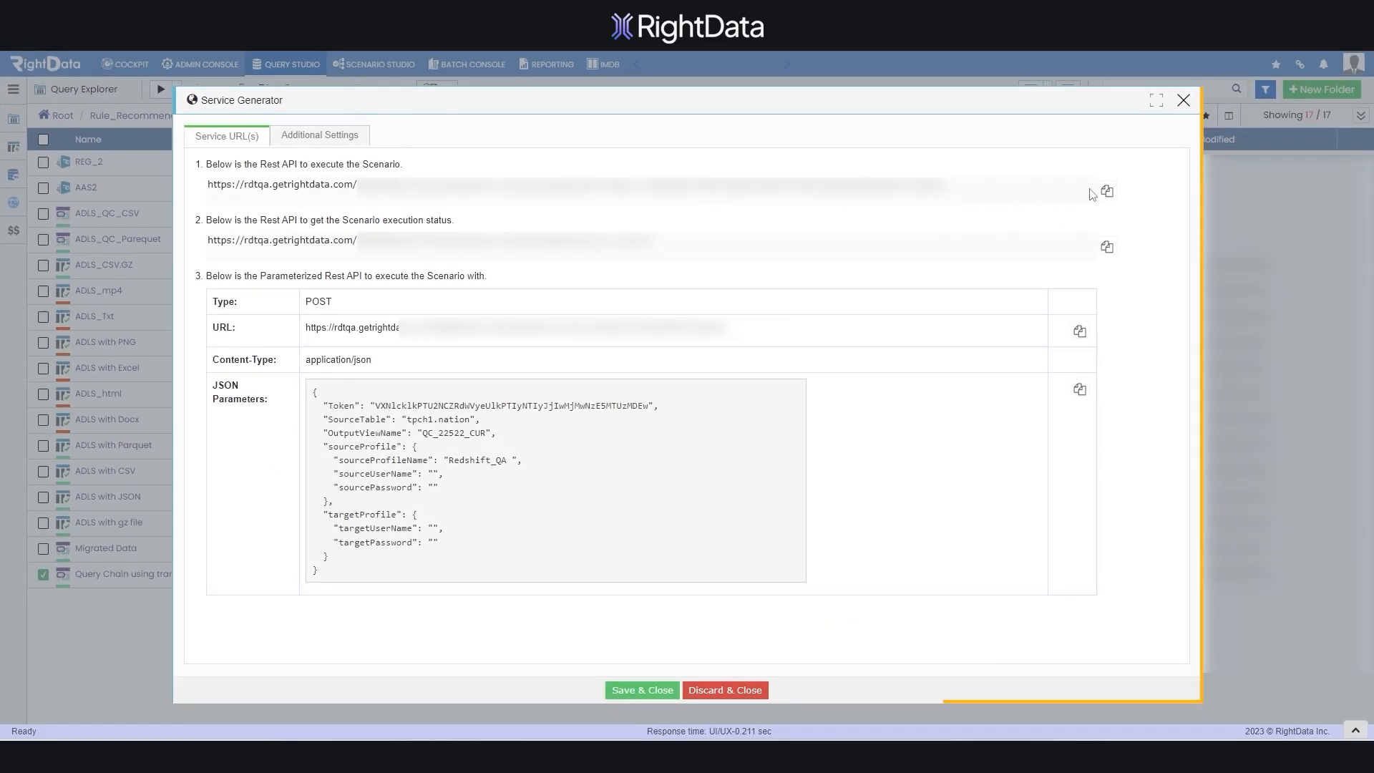
click(623, 690)
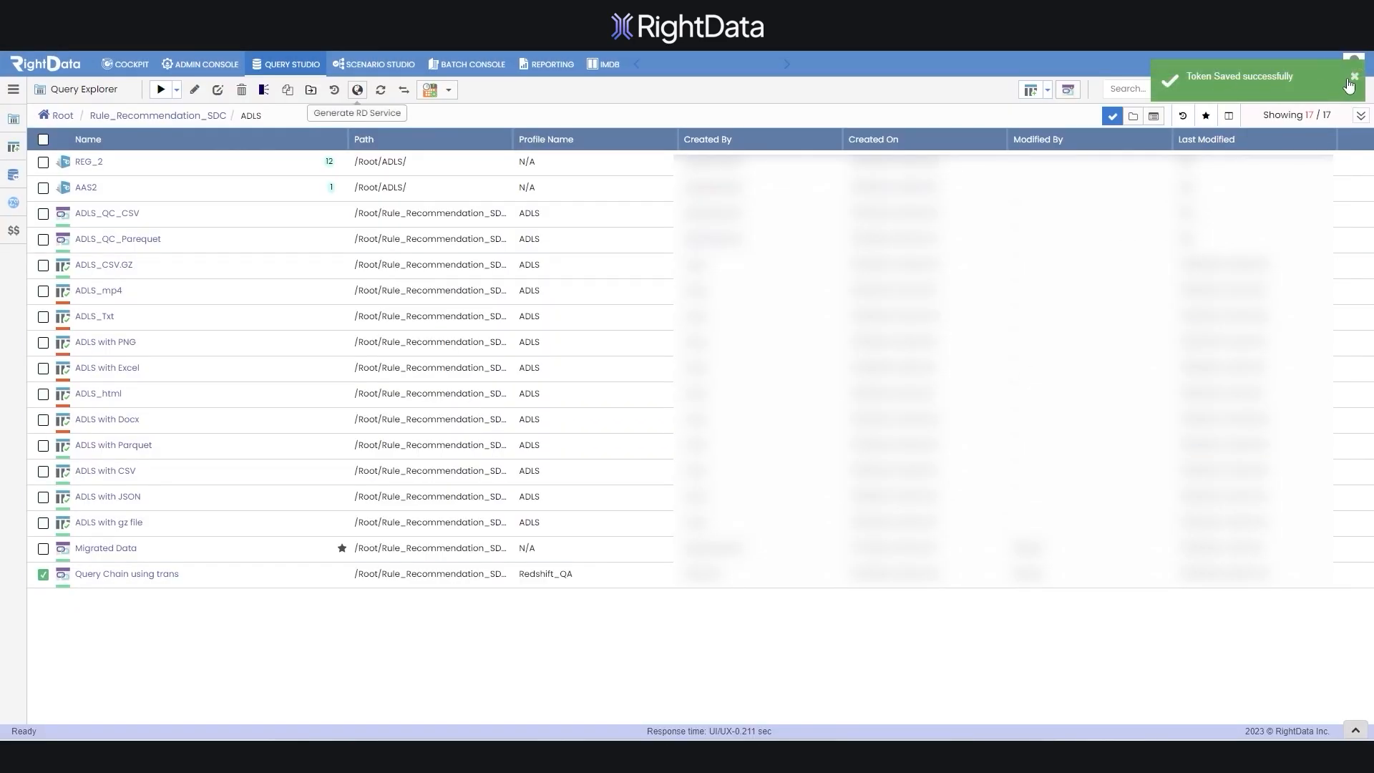
key(ctrl+t)
key(ctrl+v)
key(Return)
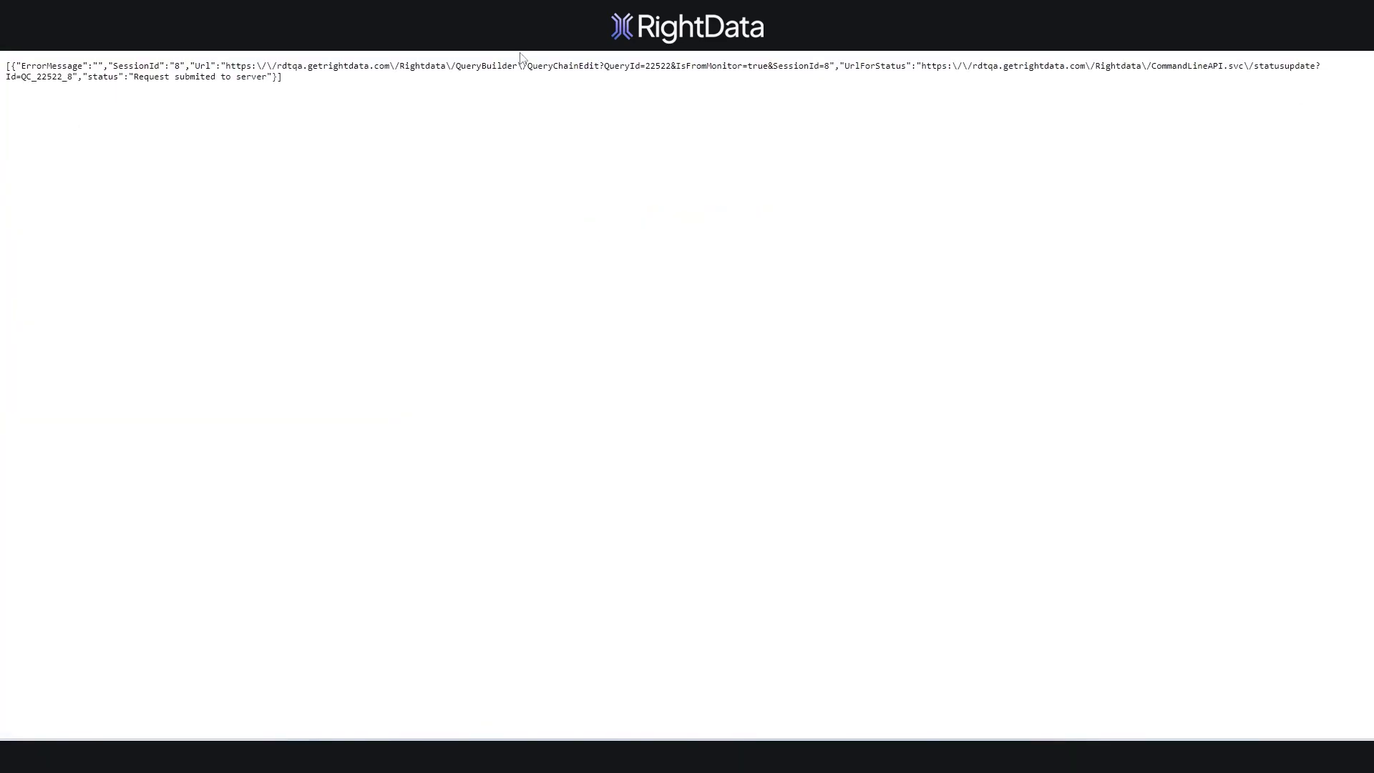
key(ctrl+w)
- Open "Query Chain using trans" and expand an Execution History entry to inspect its run, and return to Query Explorer
click(136, 575)
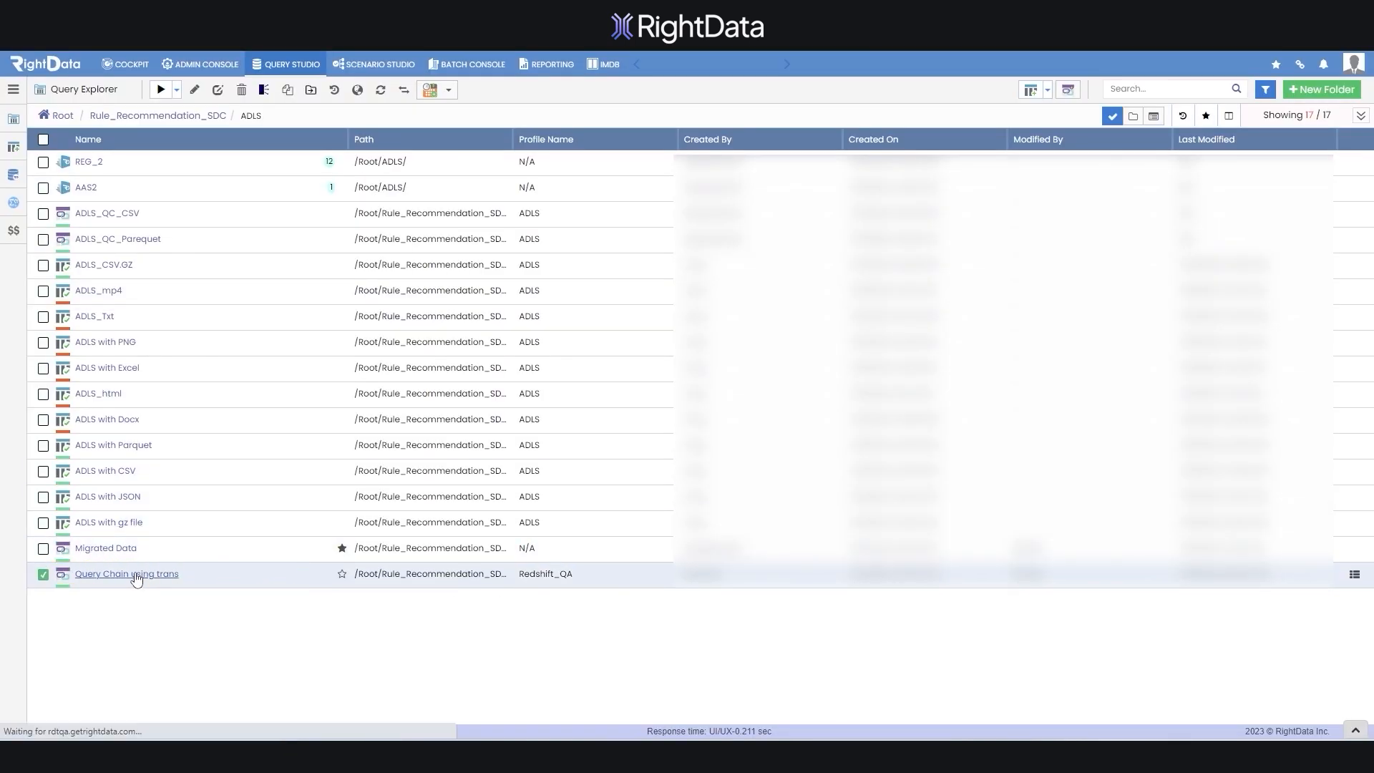
click(1334, 90)
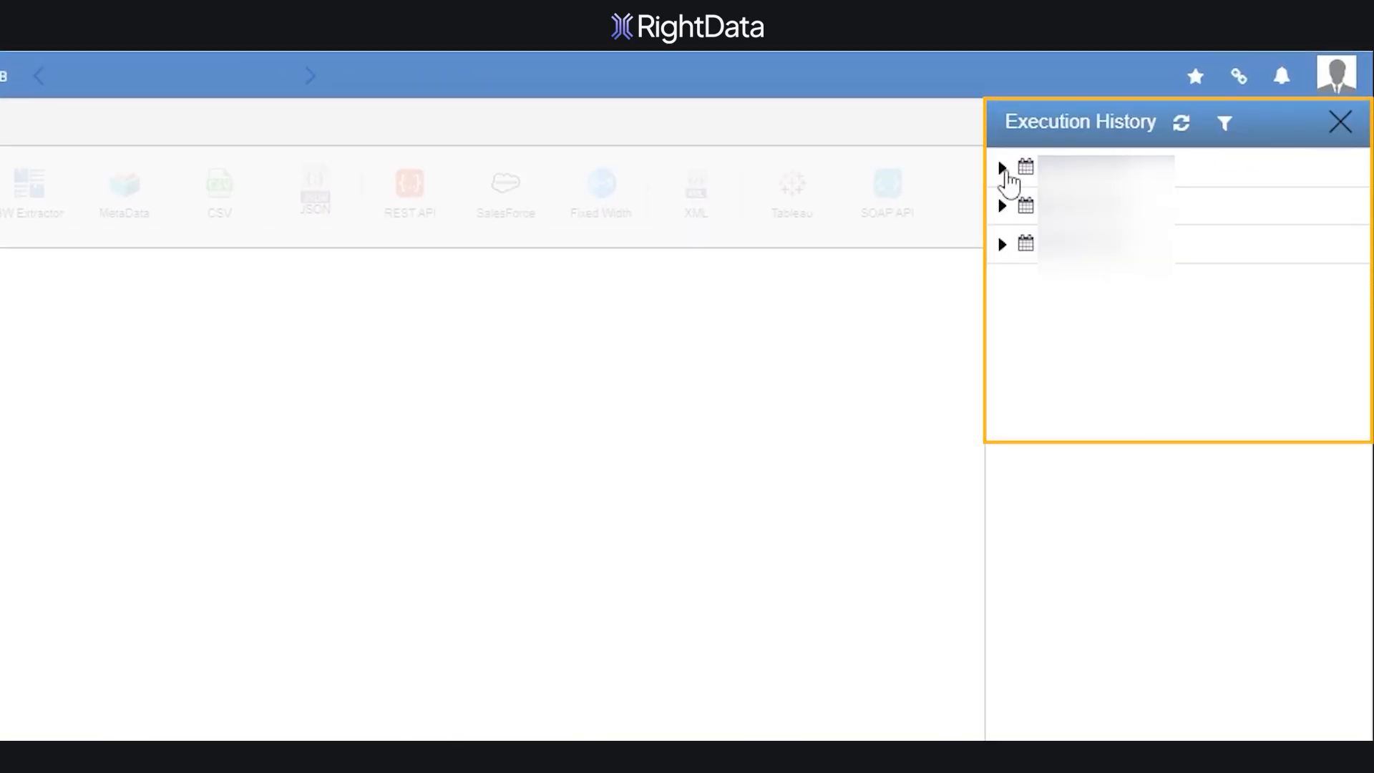
click(1003, 169)
mouse_move(1359, 207)
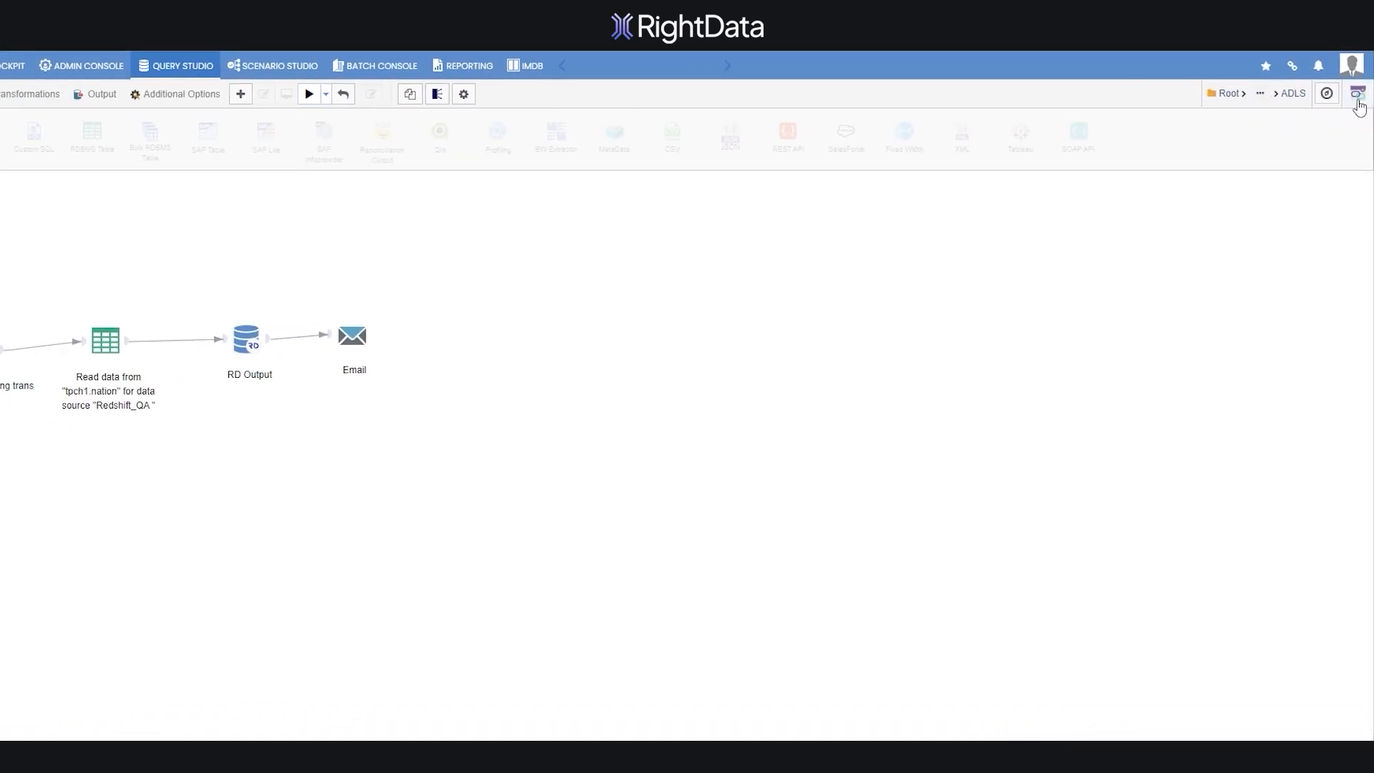
click(290, 64)
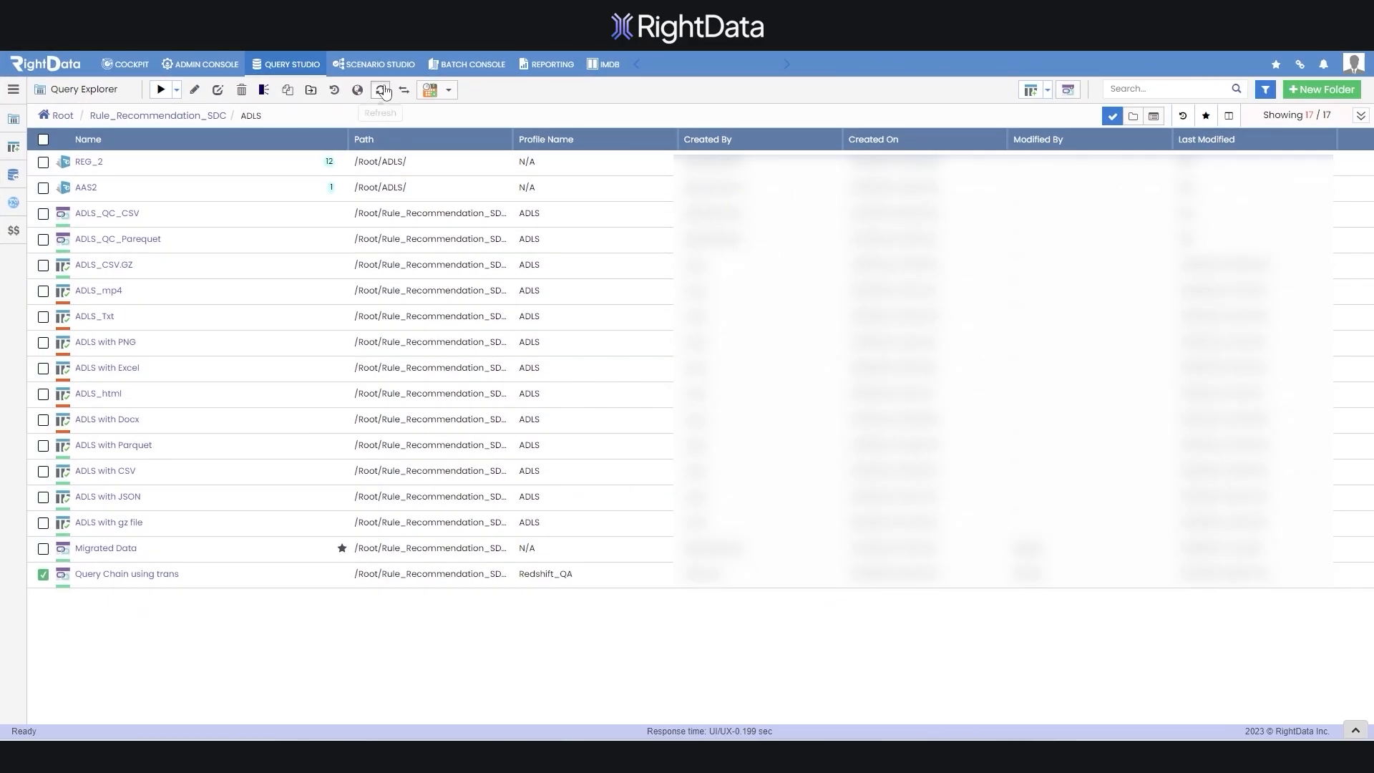
- Refresh the ADLS folder list and review the available profiles for switching the profile of "Query Chain using trans"
click(688, 121)
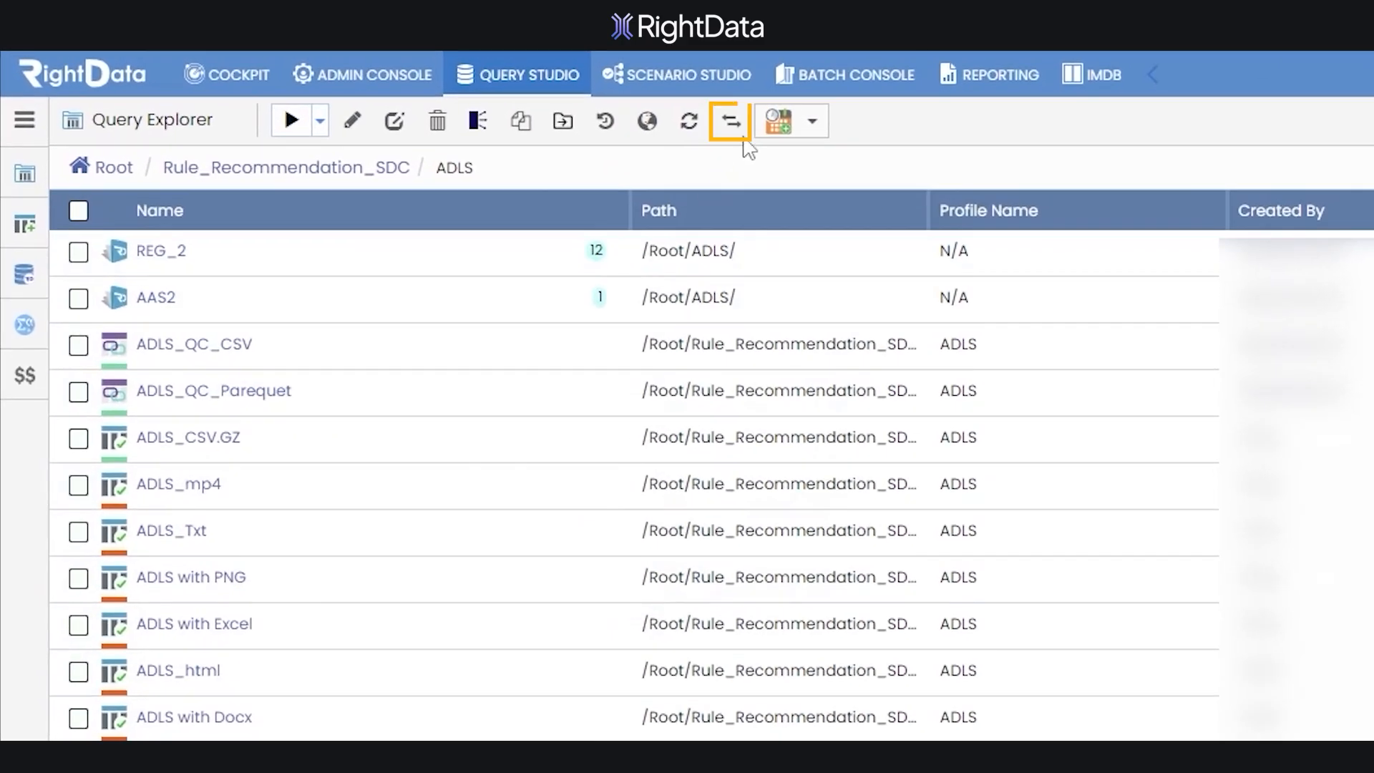
click(404, 89)
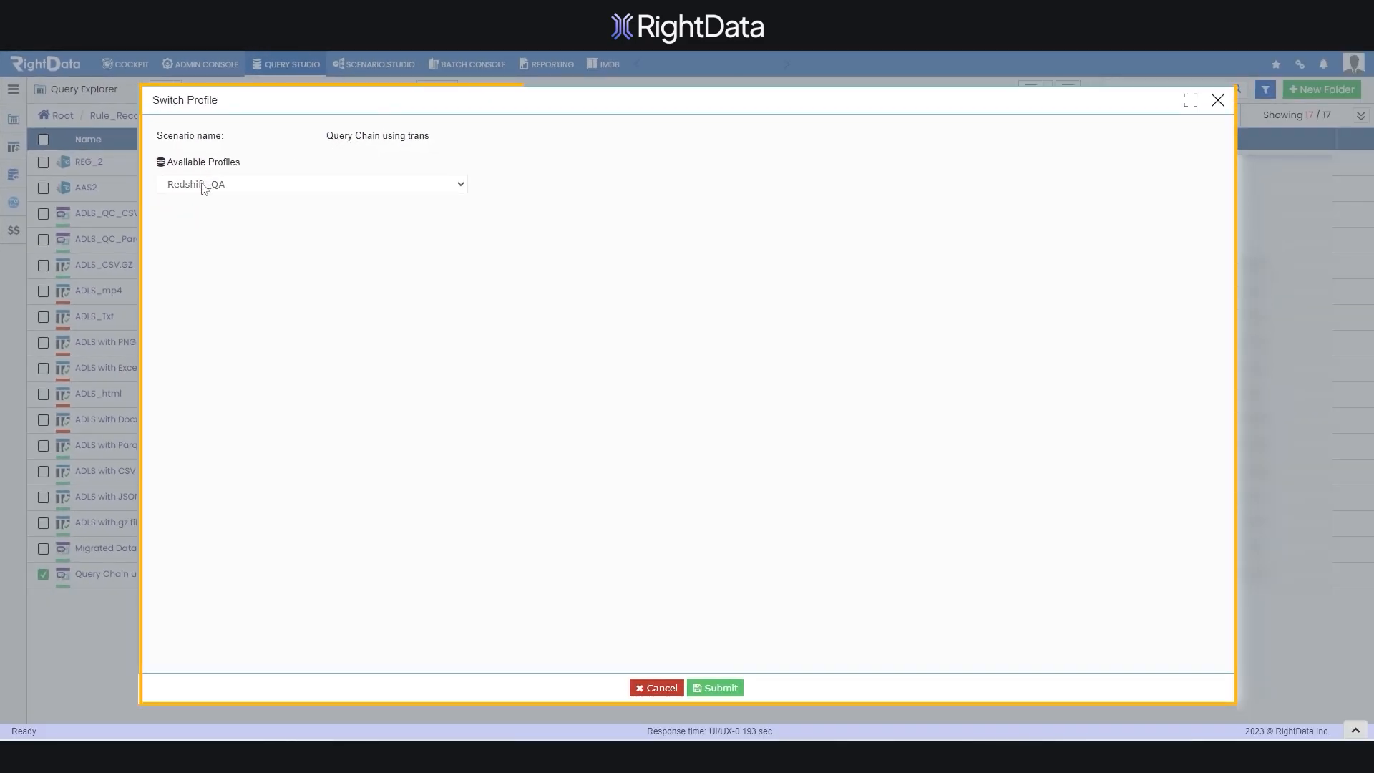
click(257, 221)
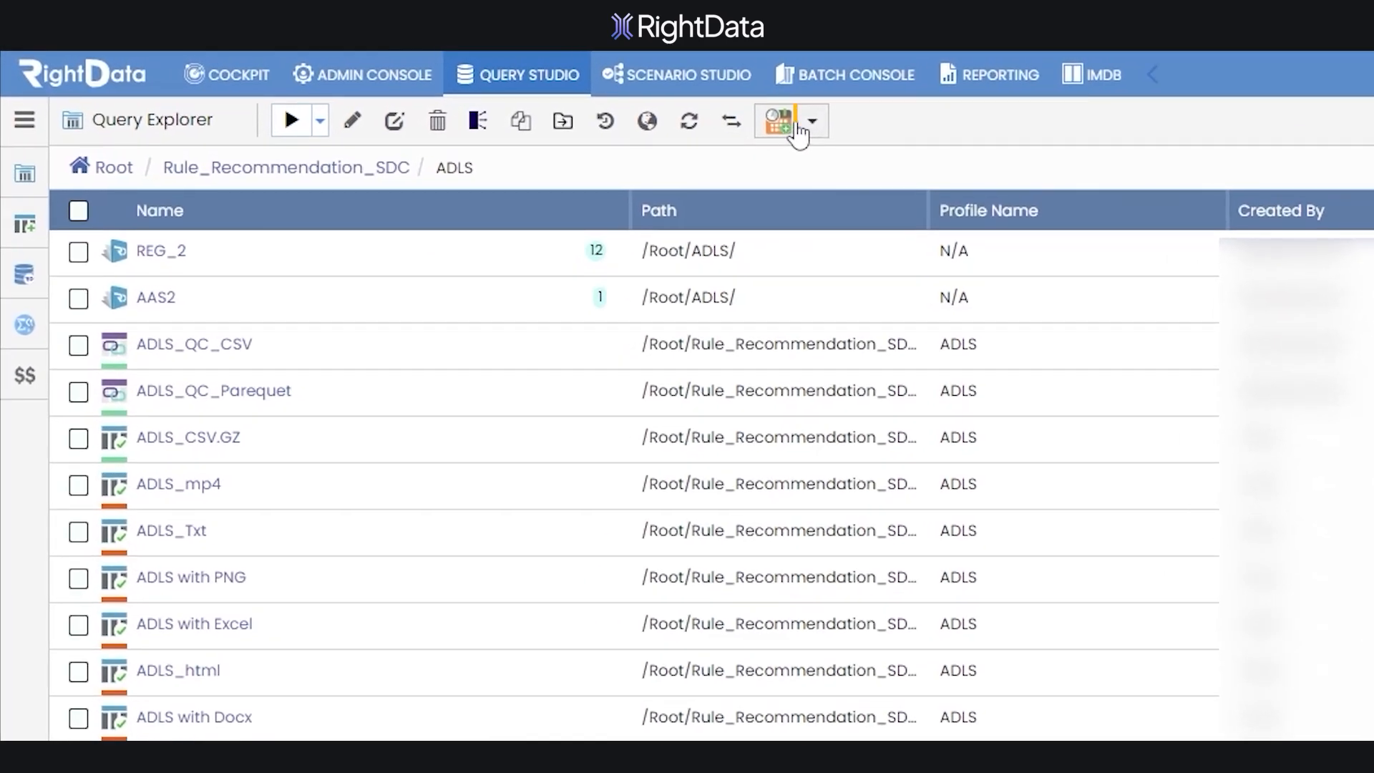
click(797, 131)
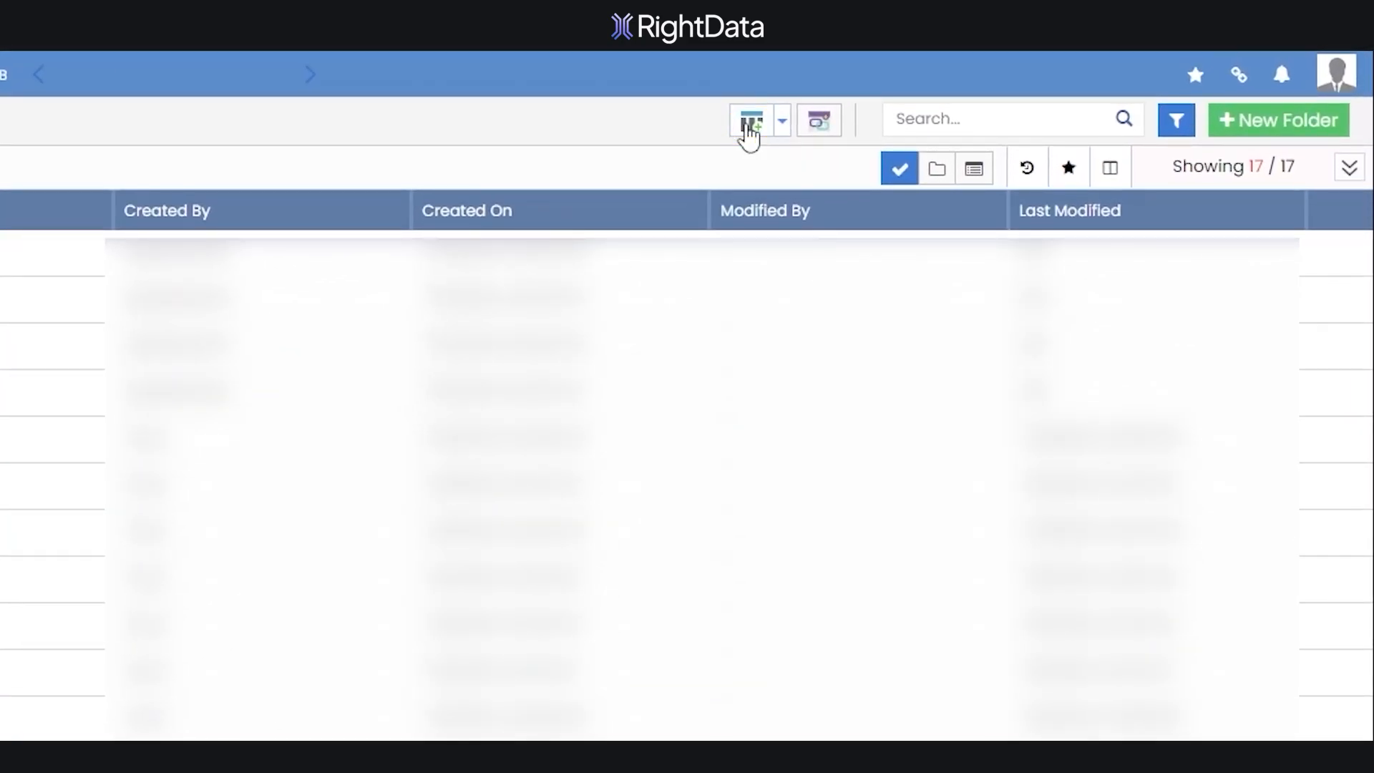
- View the new query and Auto Generate Queries pages, and return to the Root folder list
click(750, 128)
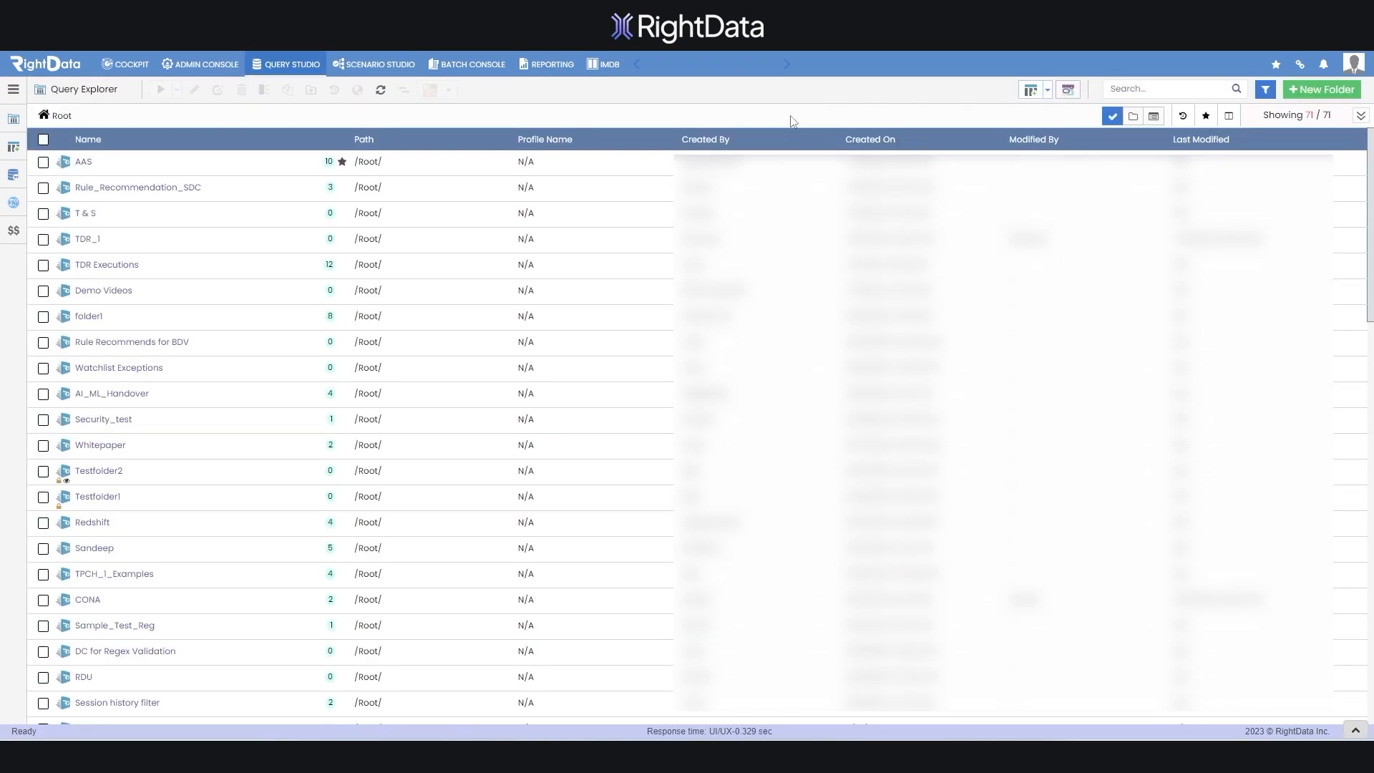
click(1047, 91)
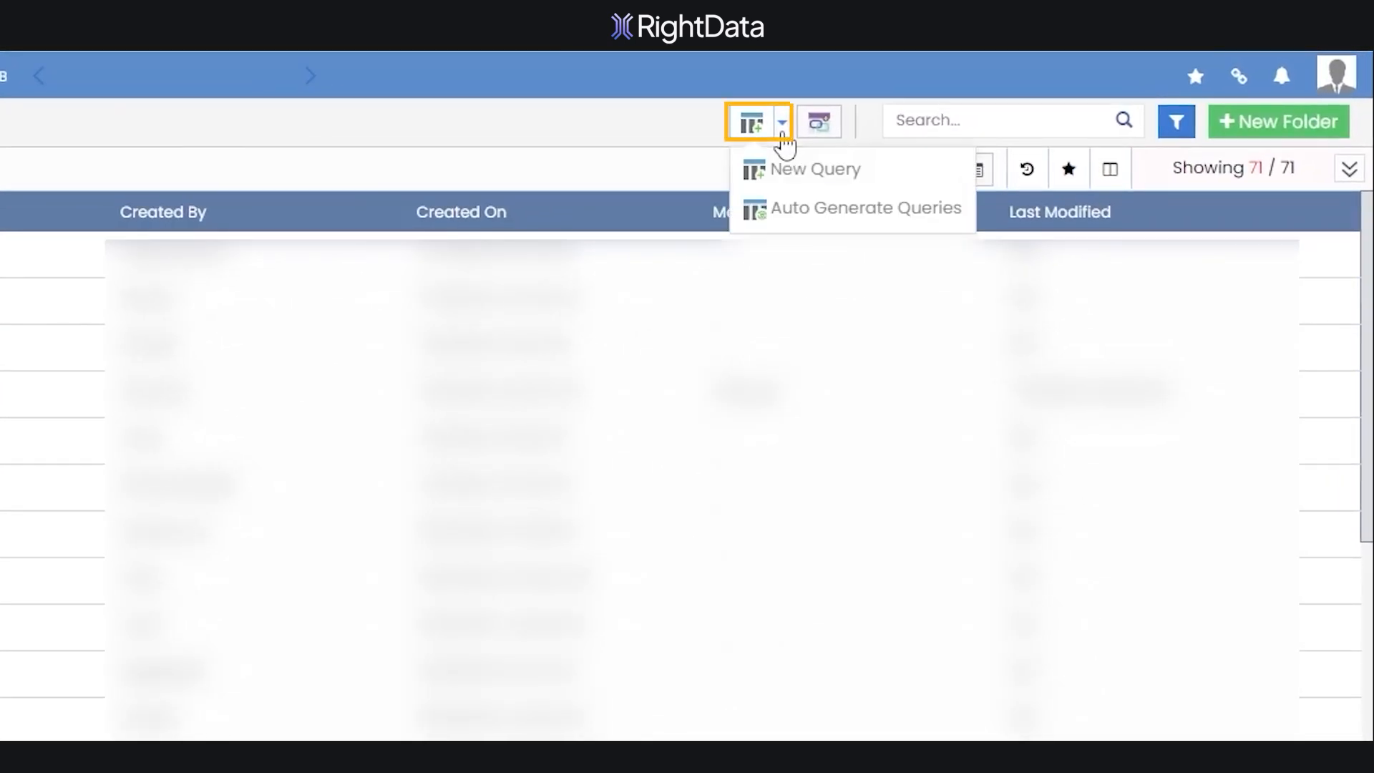
click(785, 213)
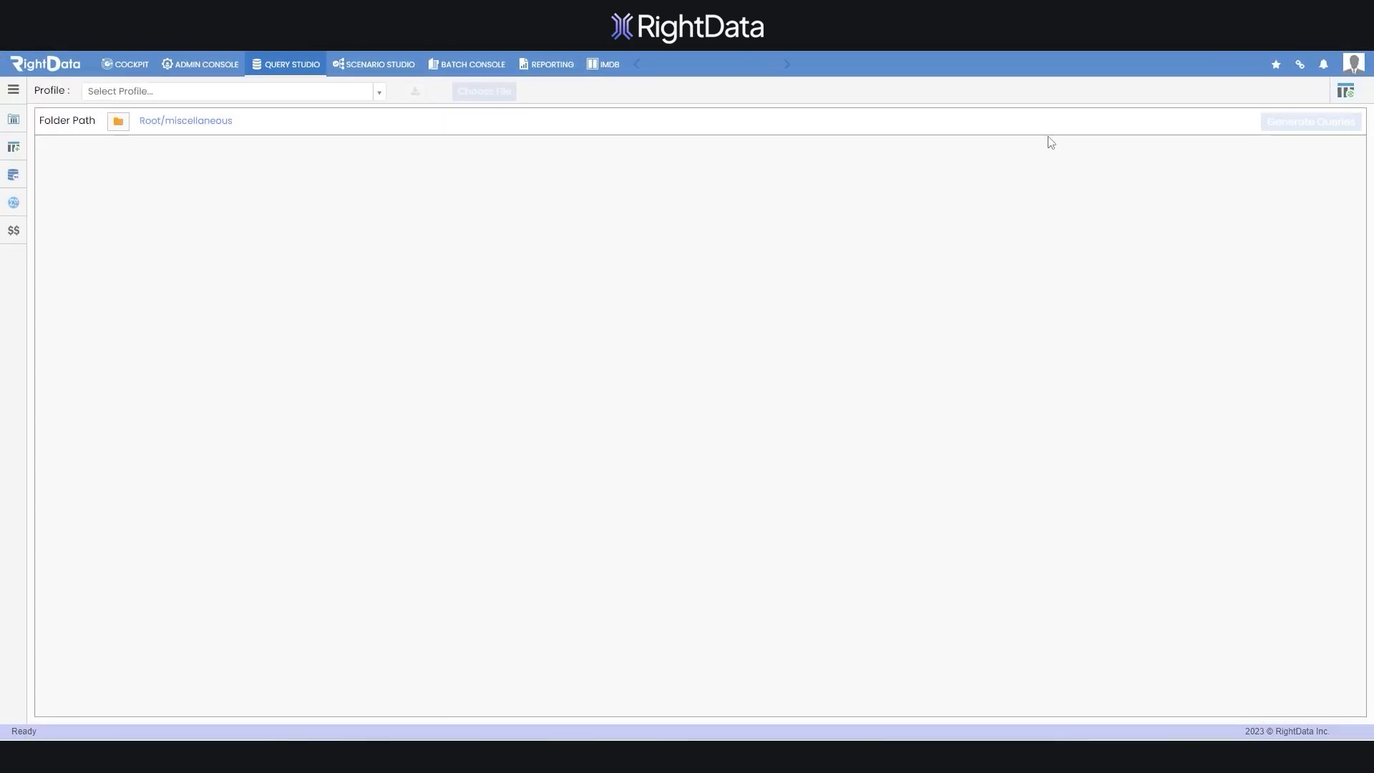
click(295, 66)
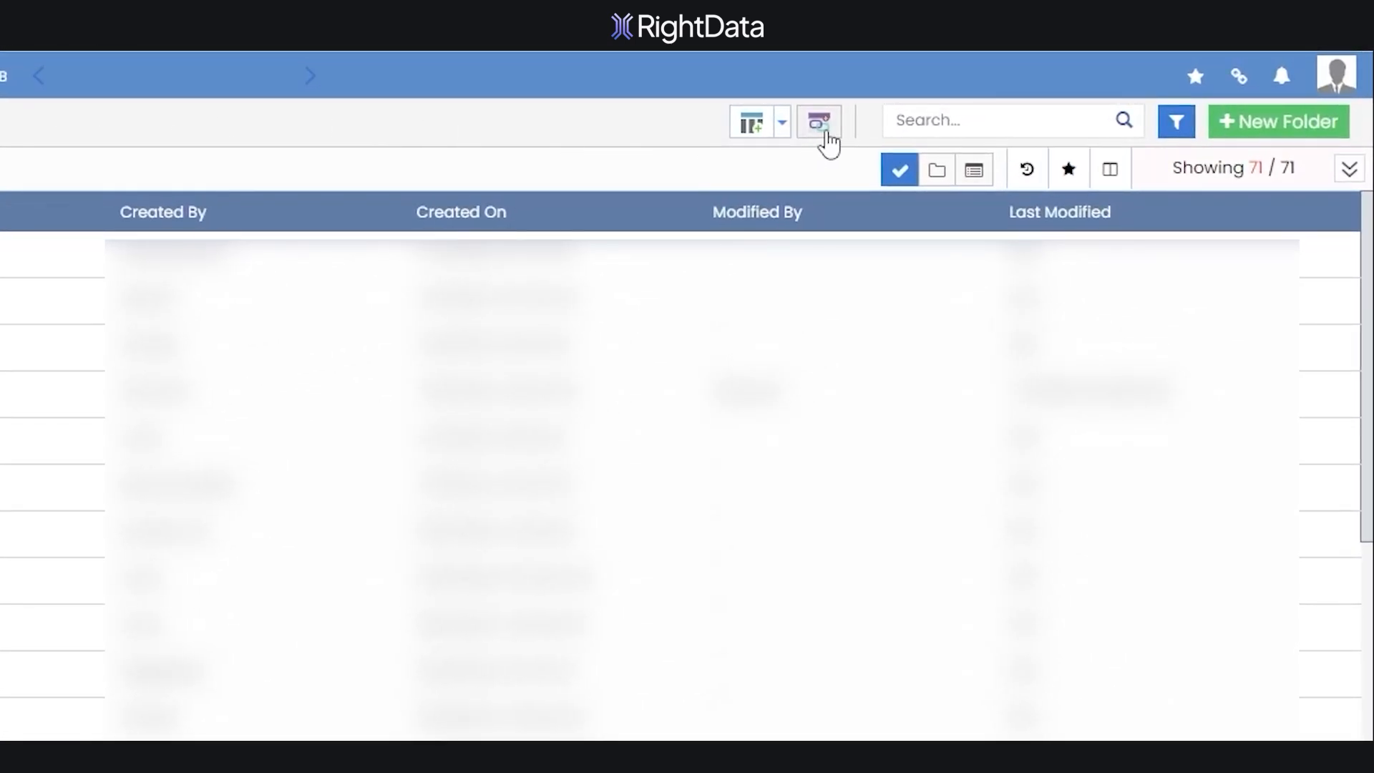
- Open a blank query chain canvas to view its data source options, and return to the Root folder list
click(823, 133)
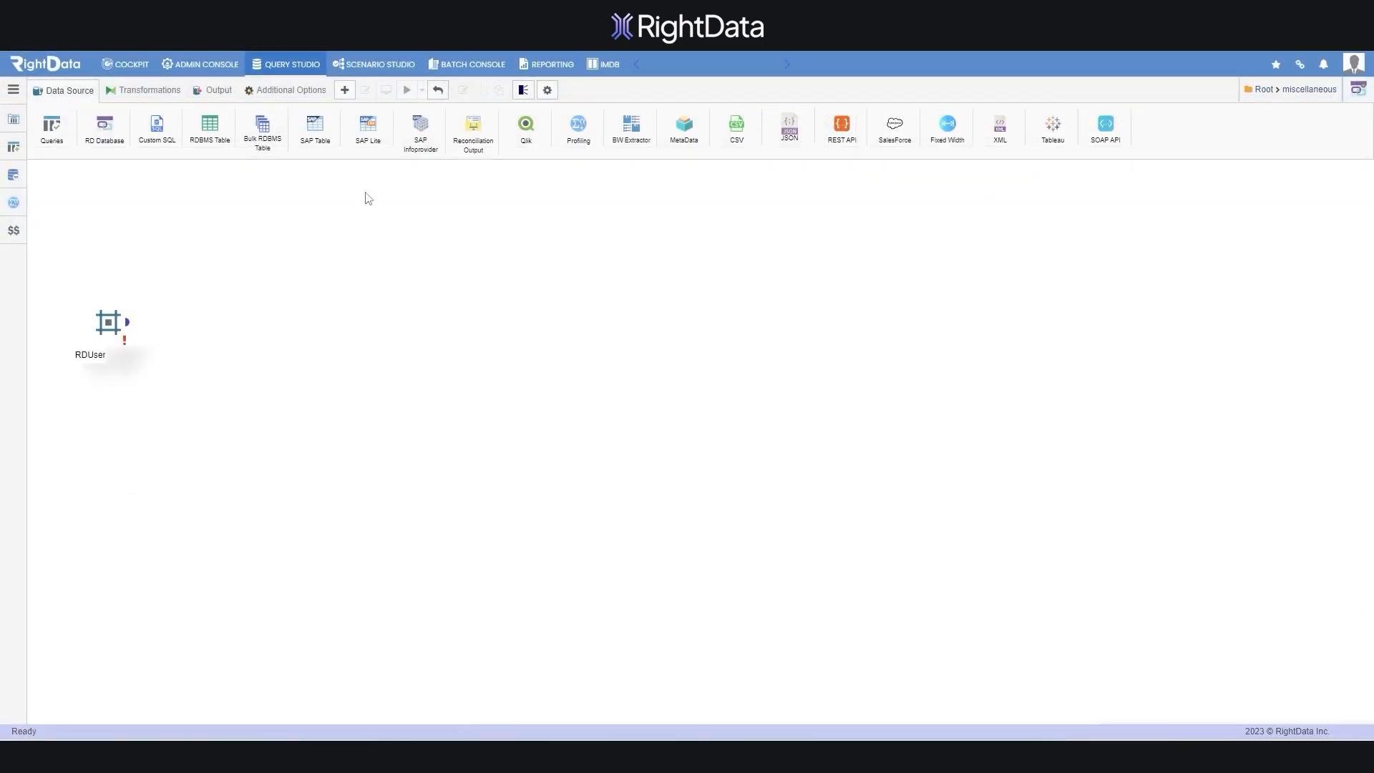
click(304, 63)
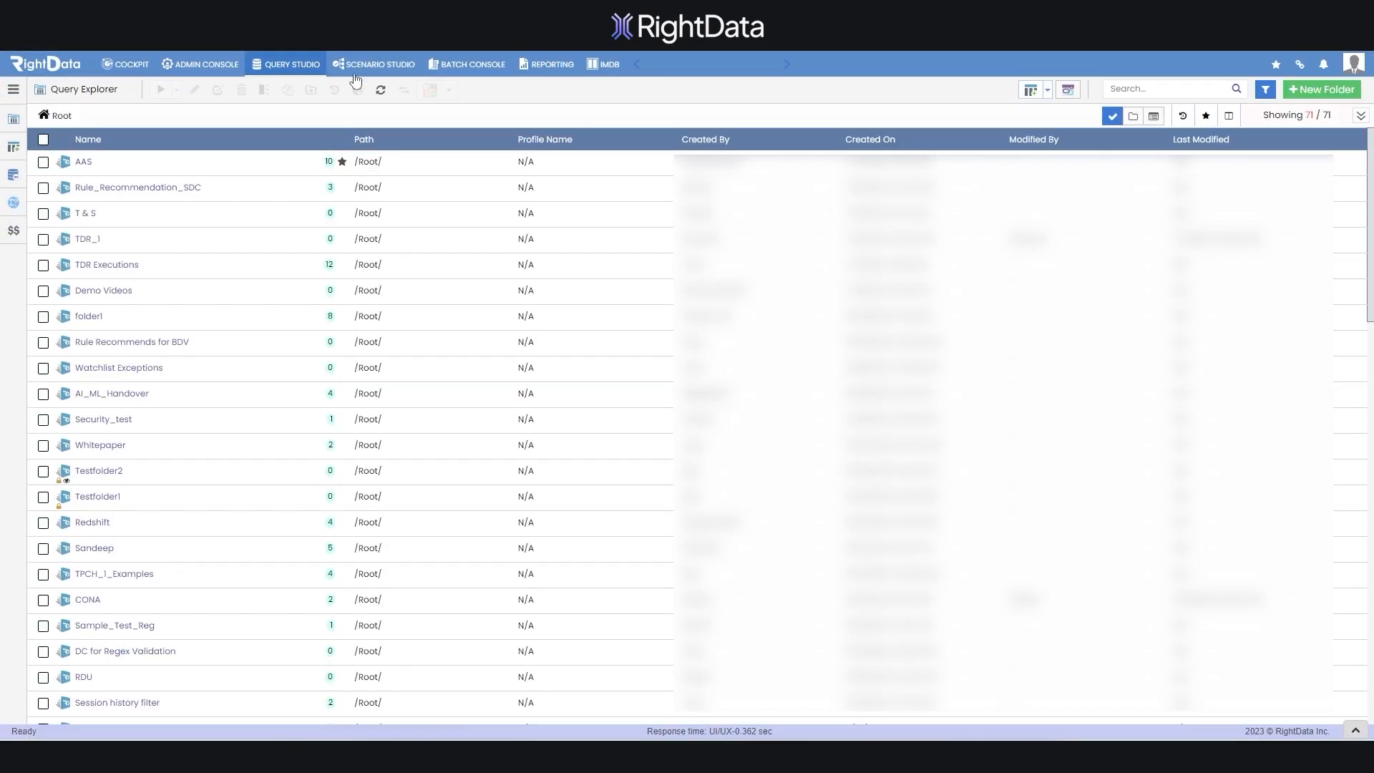
- Search Query Explorer for "TDR", and clear the search
click(1134, 88)
text(TDR)
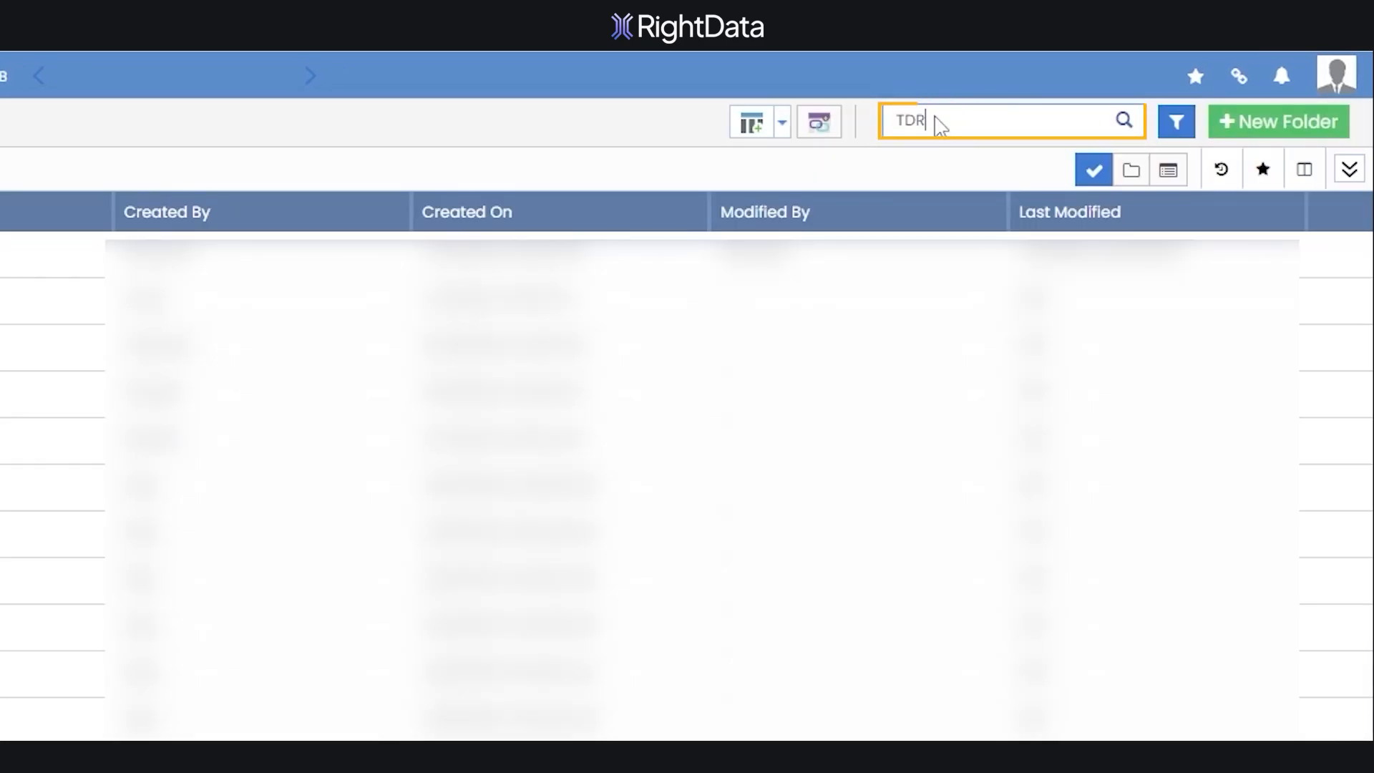
key(Return)
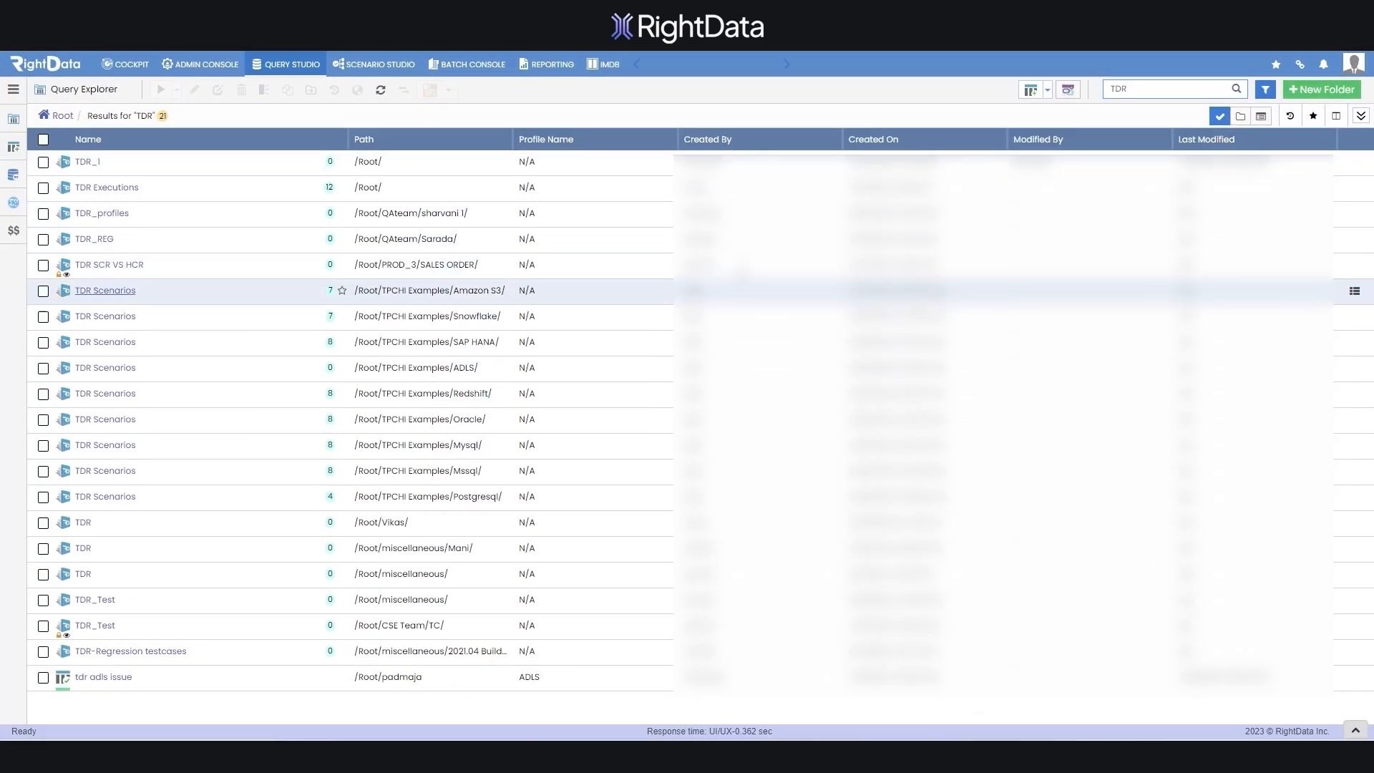
double_click(1151, 90)
key(BackSpace)
key(Return)
- Filter the Root list by a Created On date range and selected Created By users, and clear the filter
click(1262, 97)
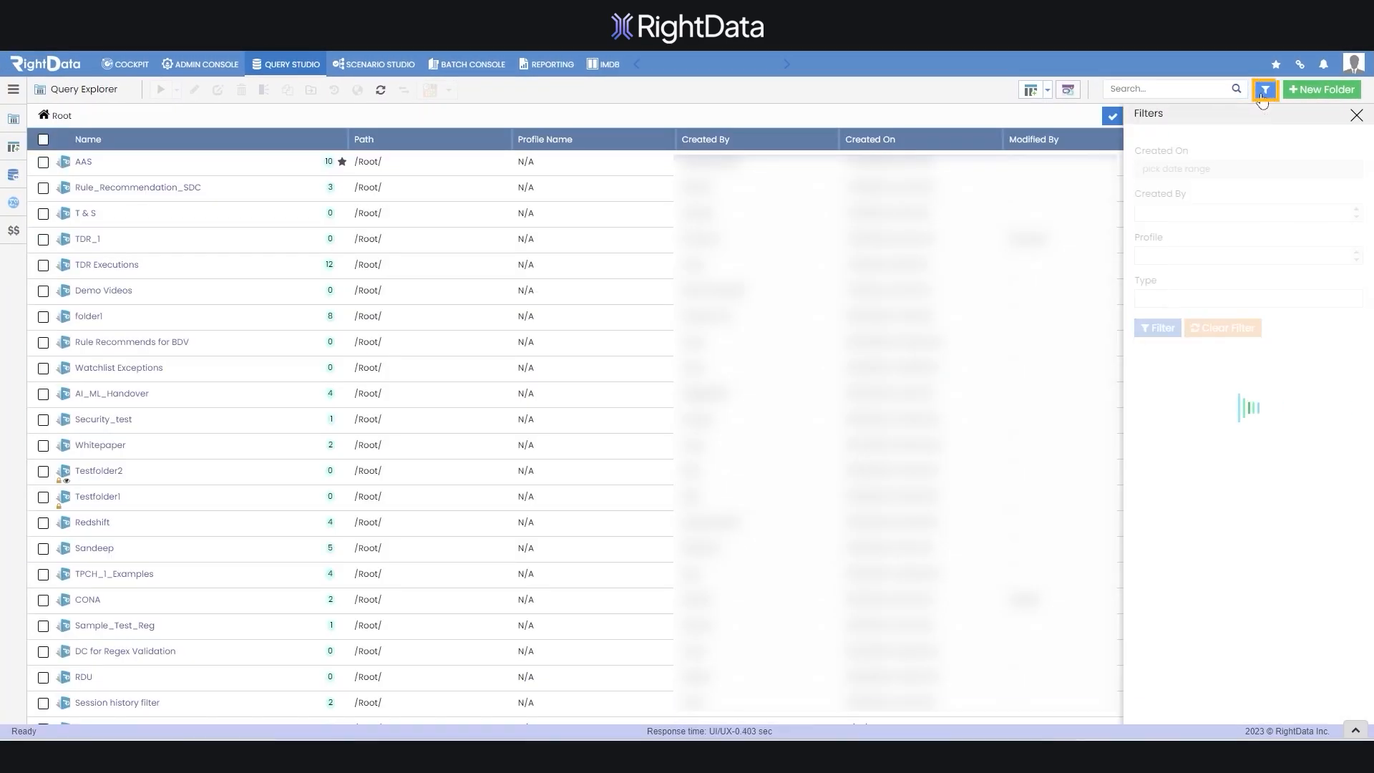
click(1233, 169)
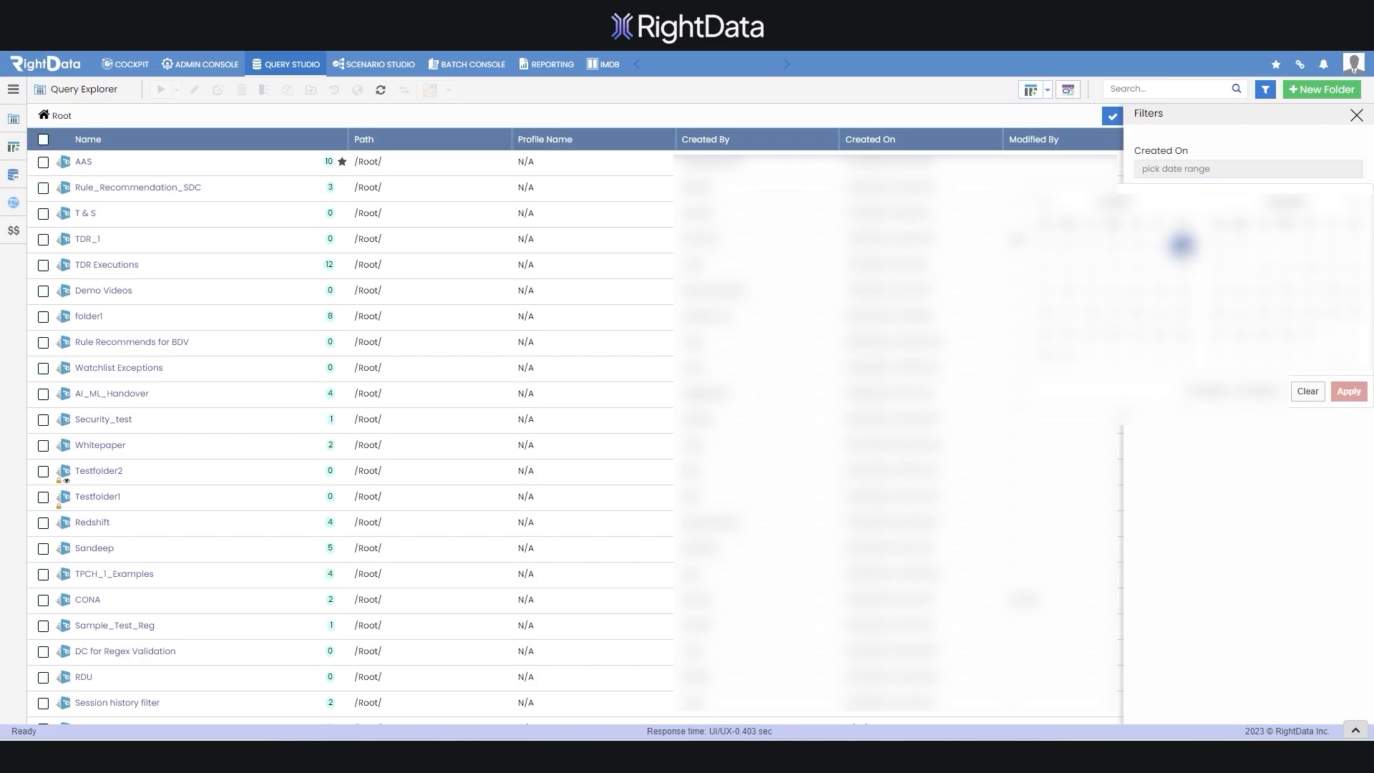
click(1350, 393)
click(1267, 214)
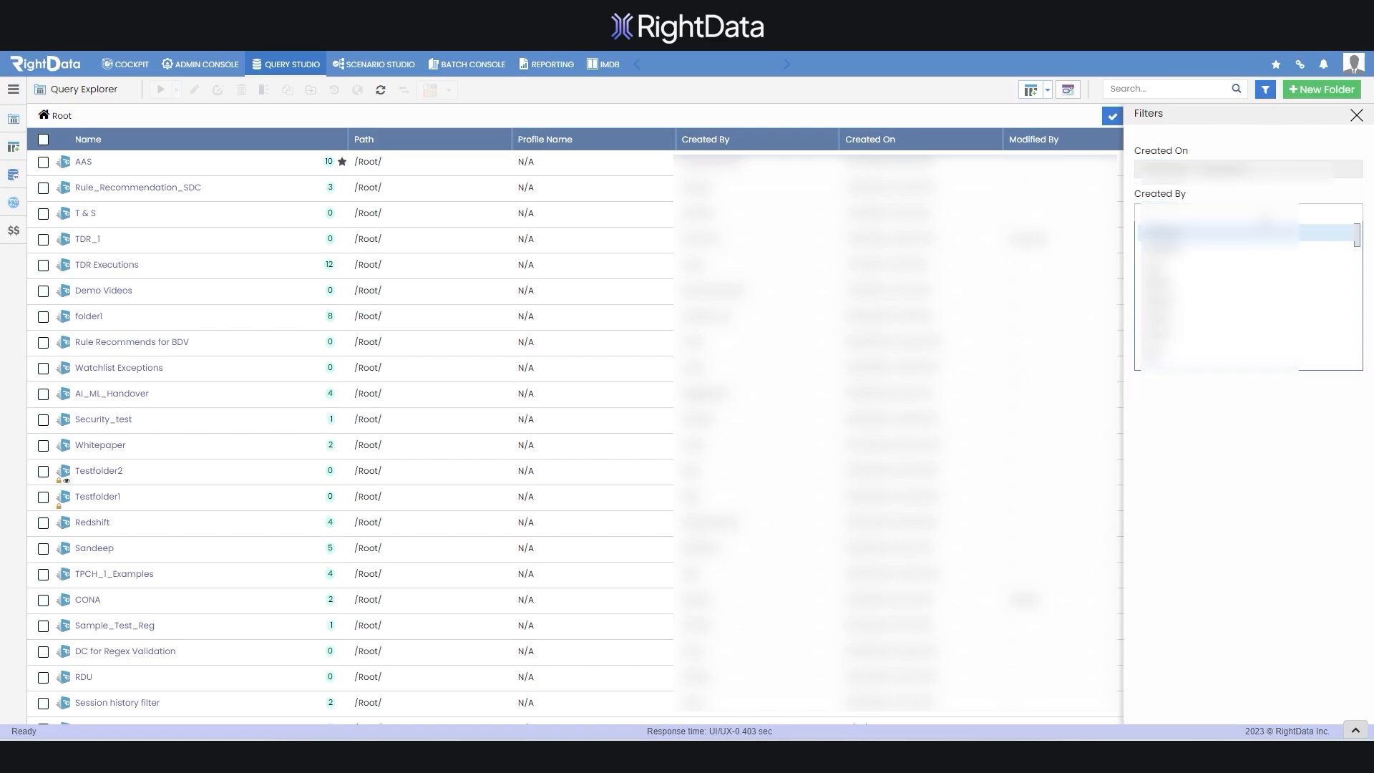
click(1259, 234)
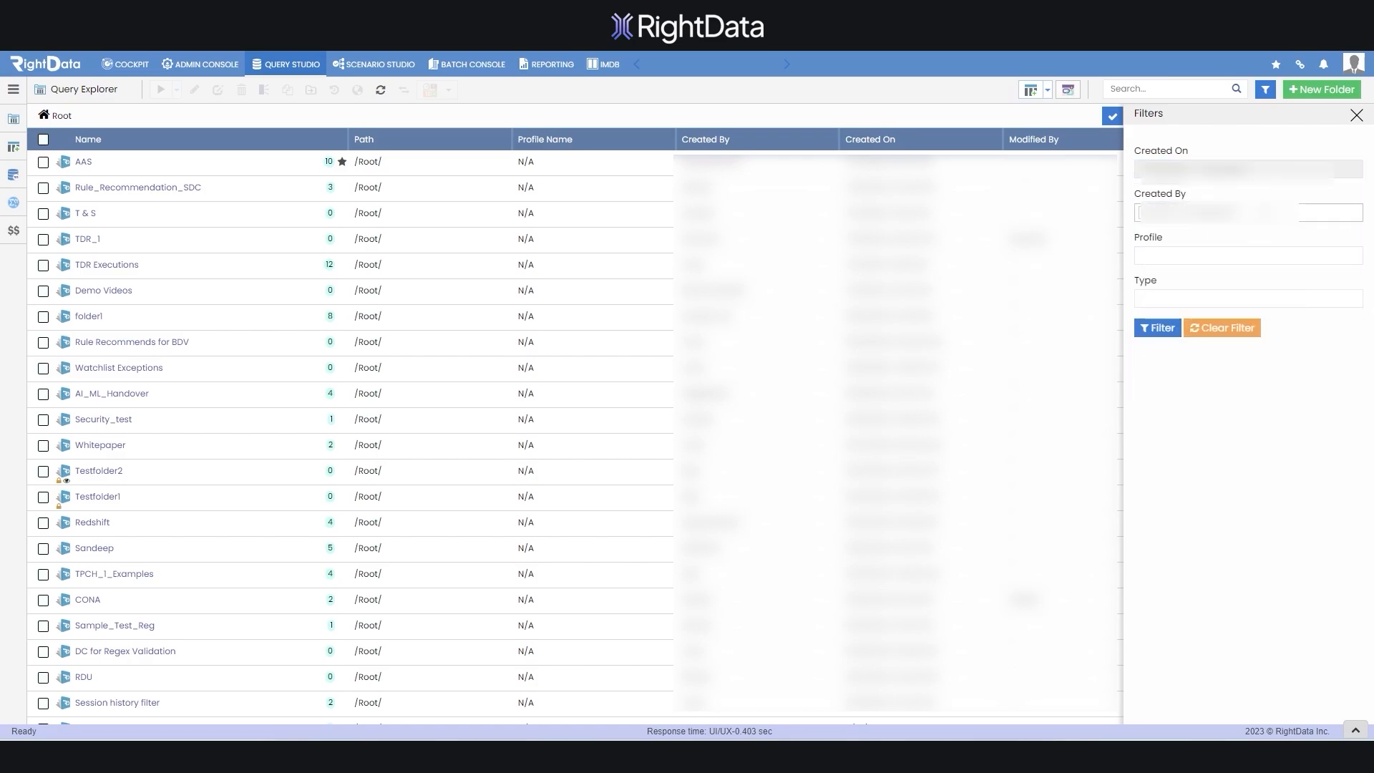
click(1262, 214)
click(1257, 232)
click(1169, 329)
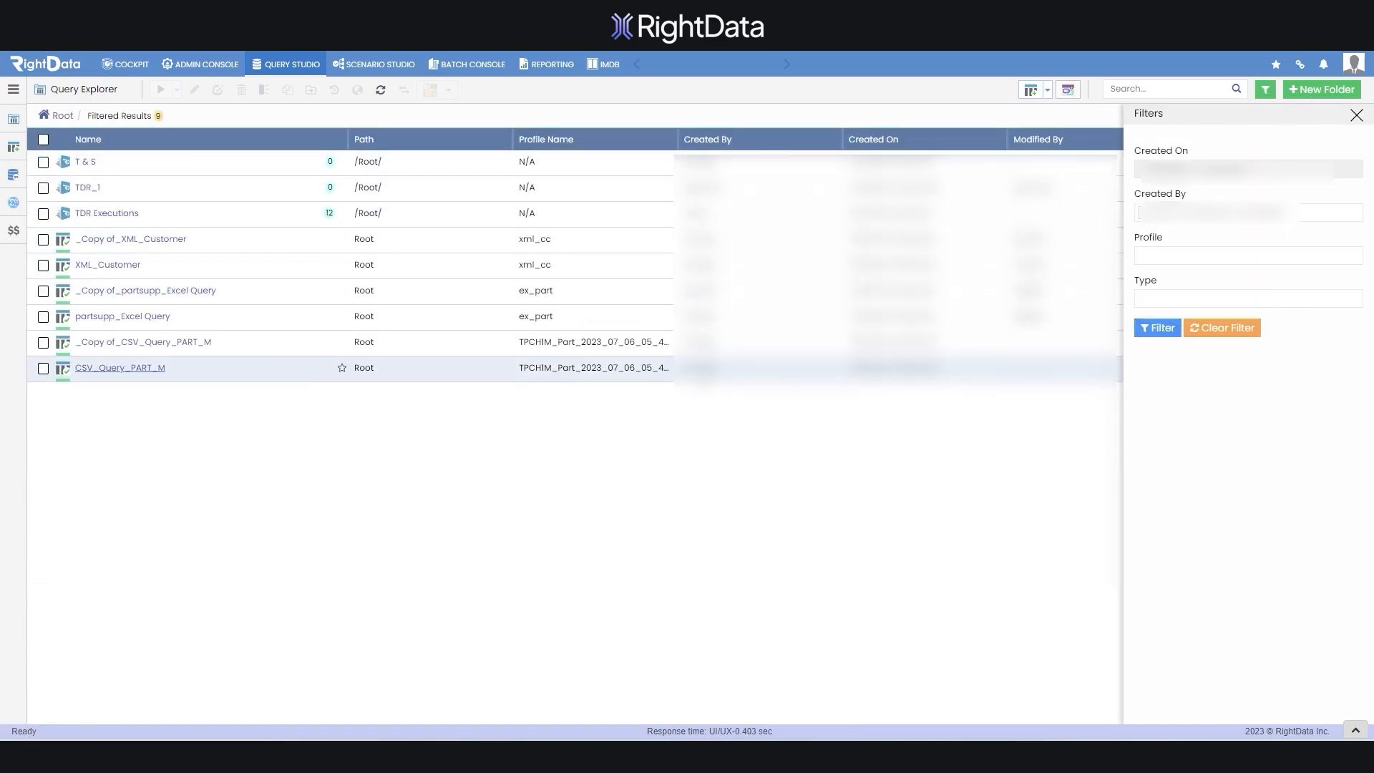
click(1224, 328)
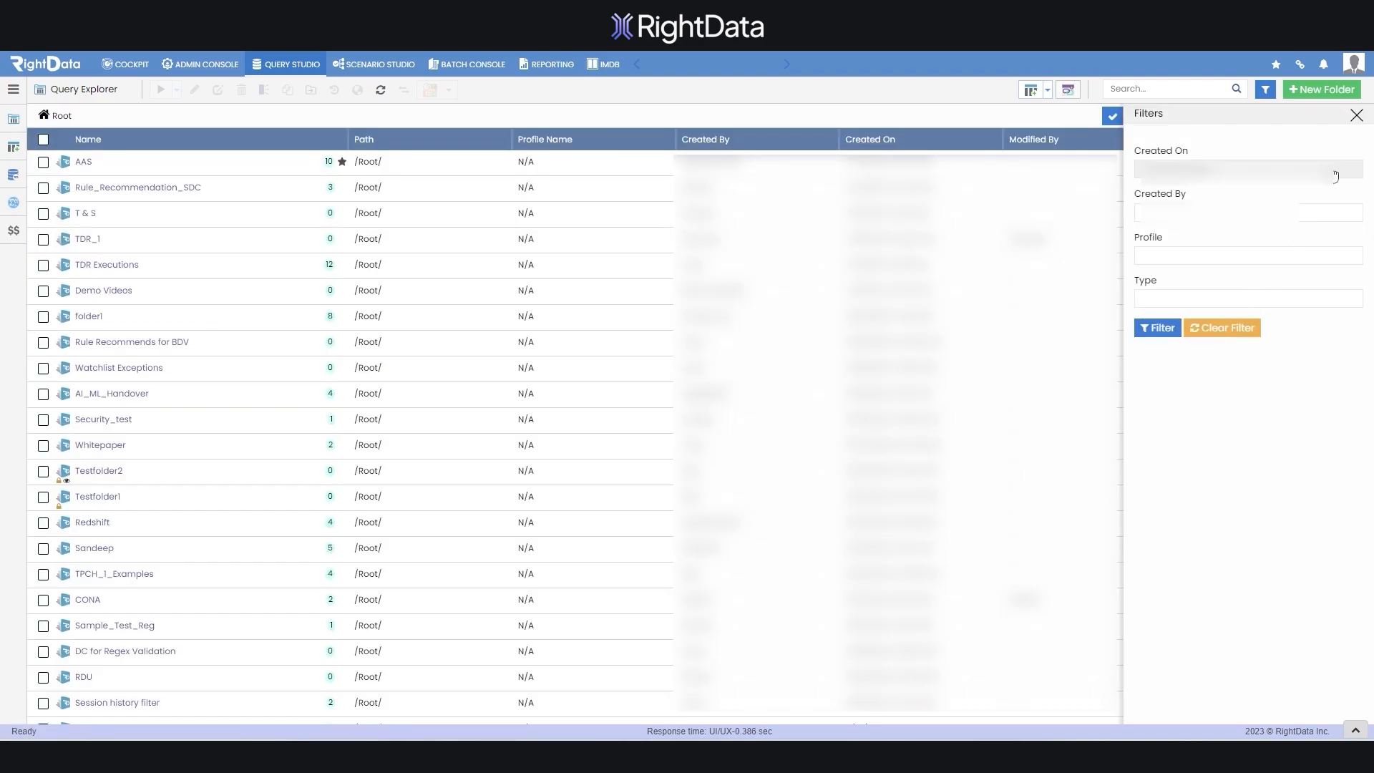
click(1356, 116)
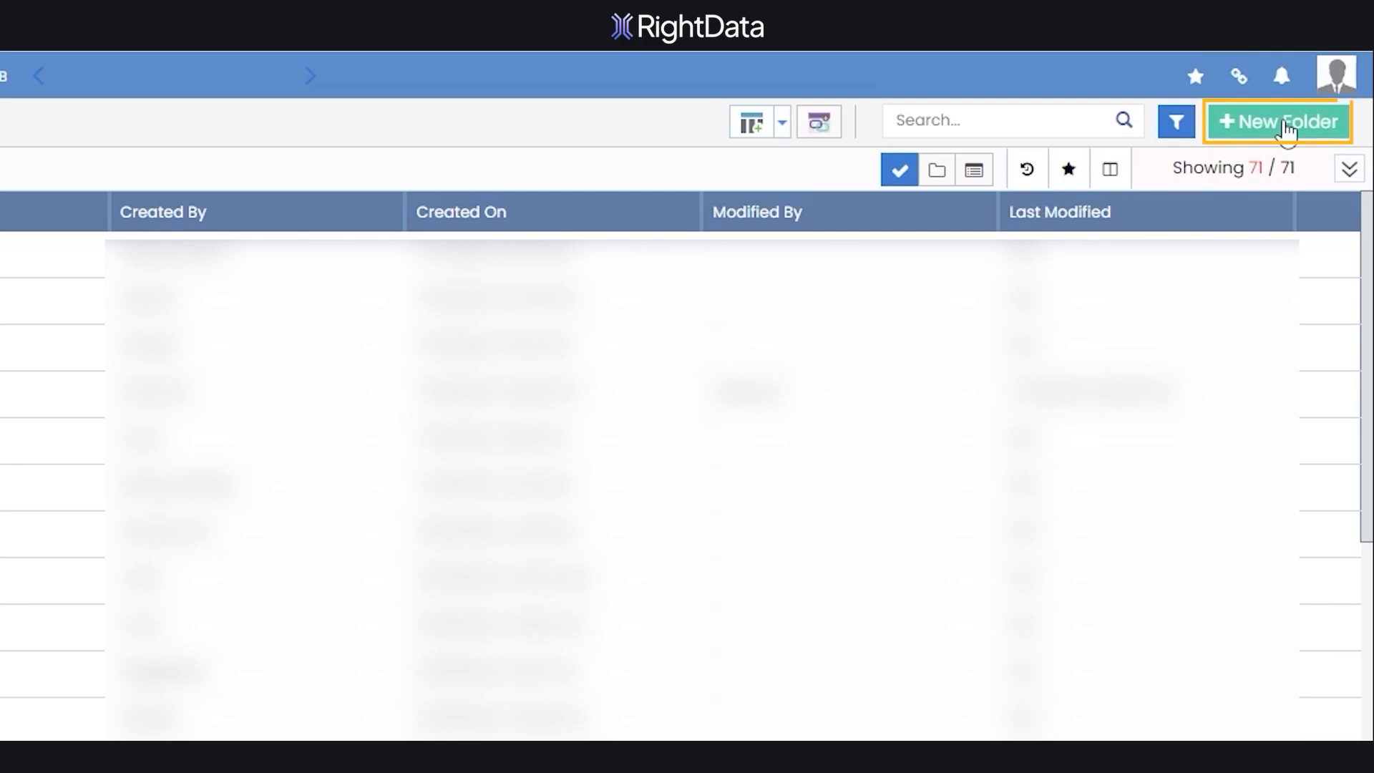
- Create a folder named "Scenarios" under Root, assigned only to the Query Explorer module
click(1286, 125)
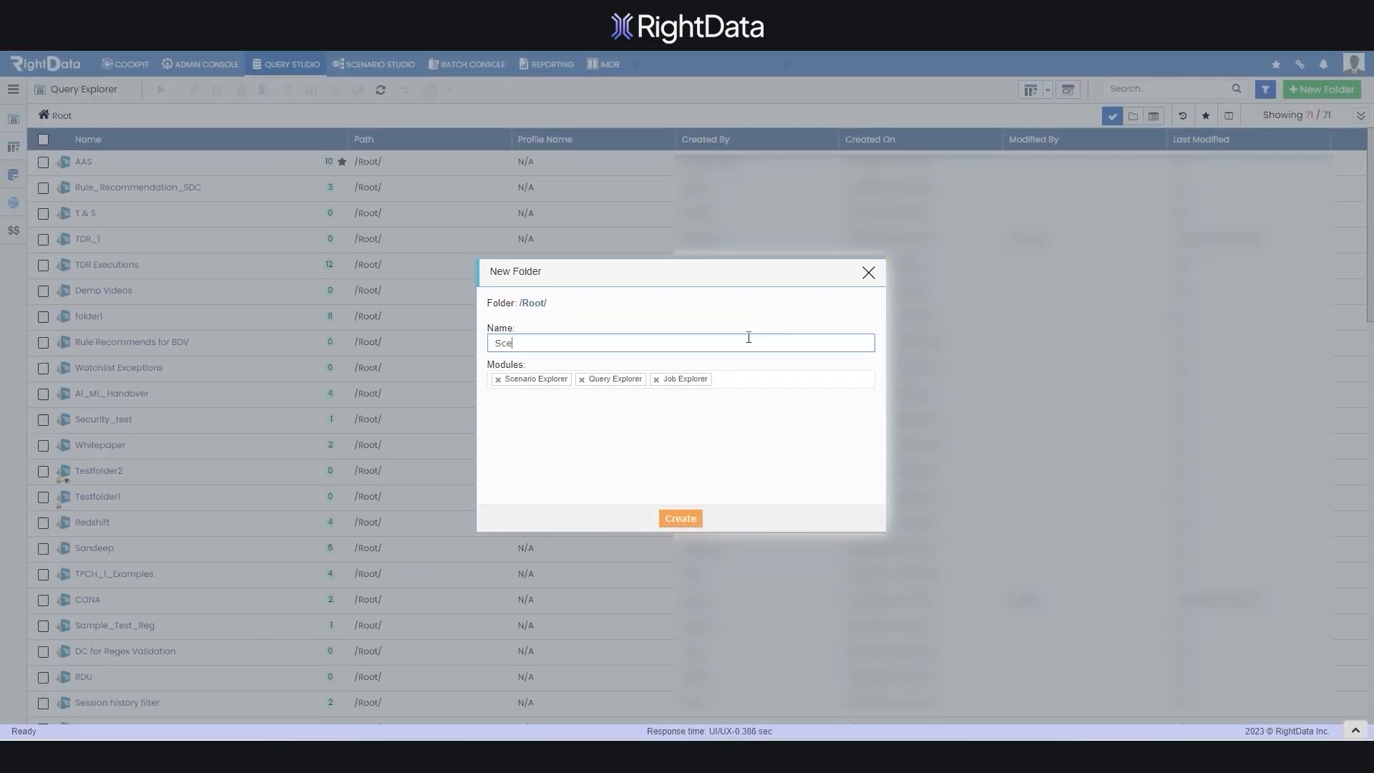
click(498, 379)
click(573, 379)
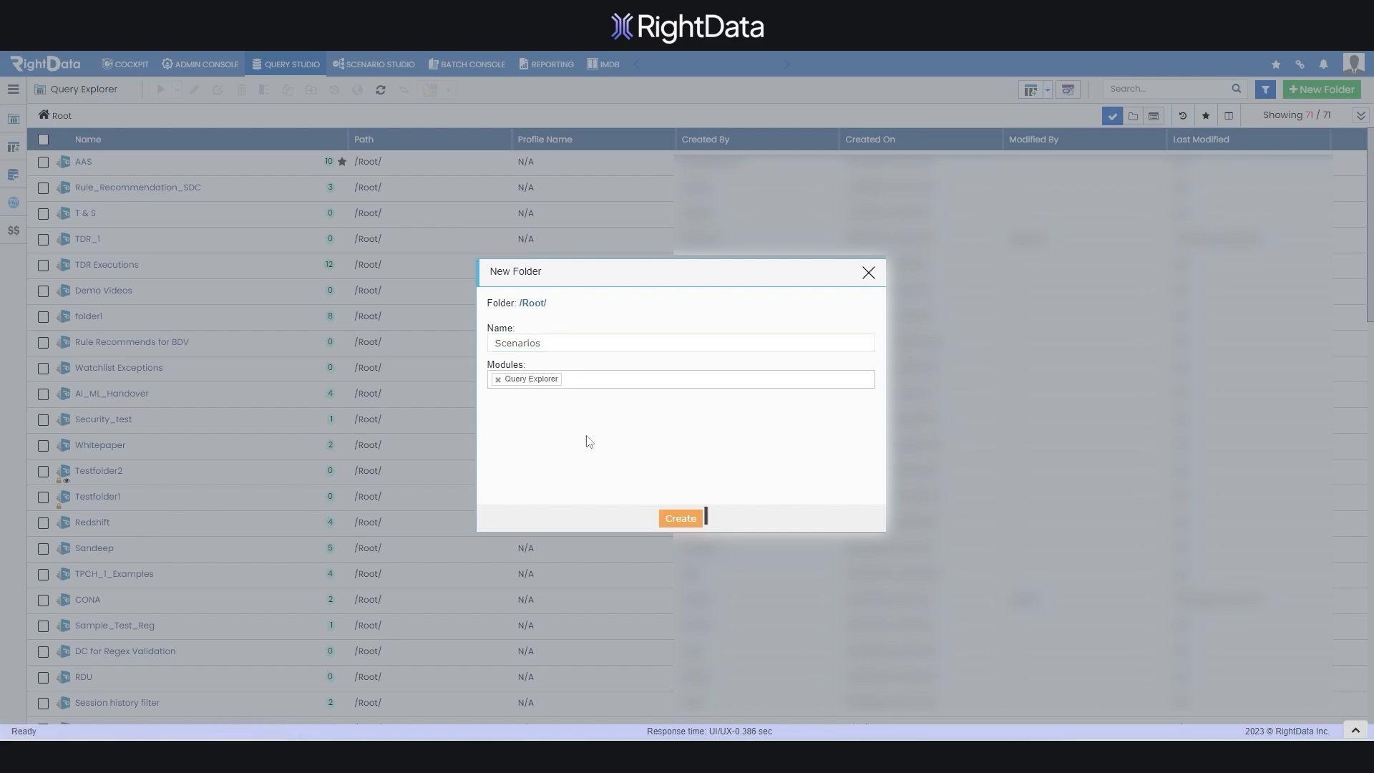
click(677, 520)
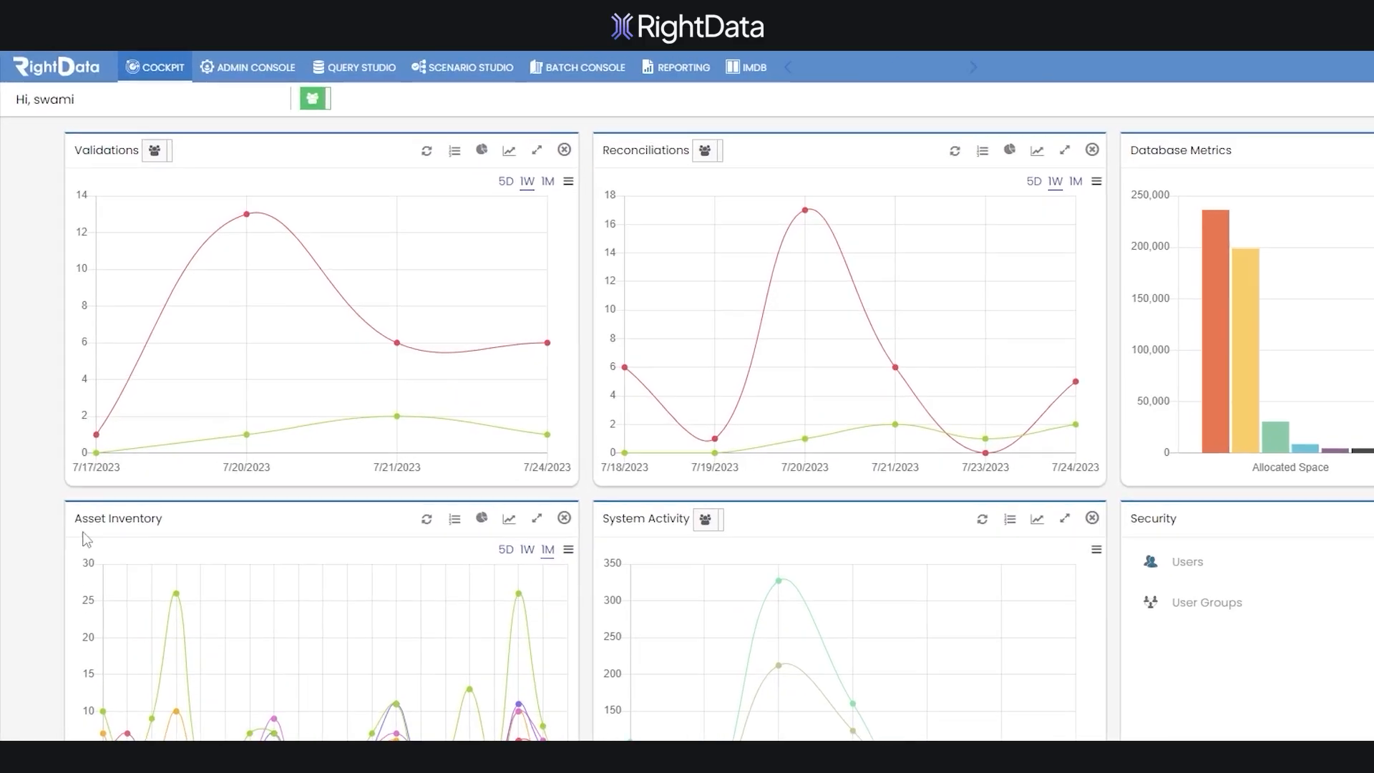
- Start a new query in Query Builder and select the SAP ECC Demo LW profile
click(358, 67)
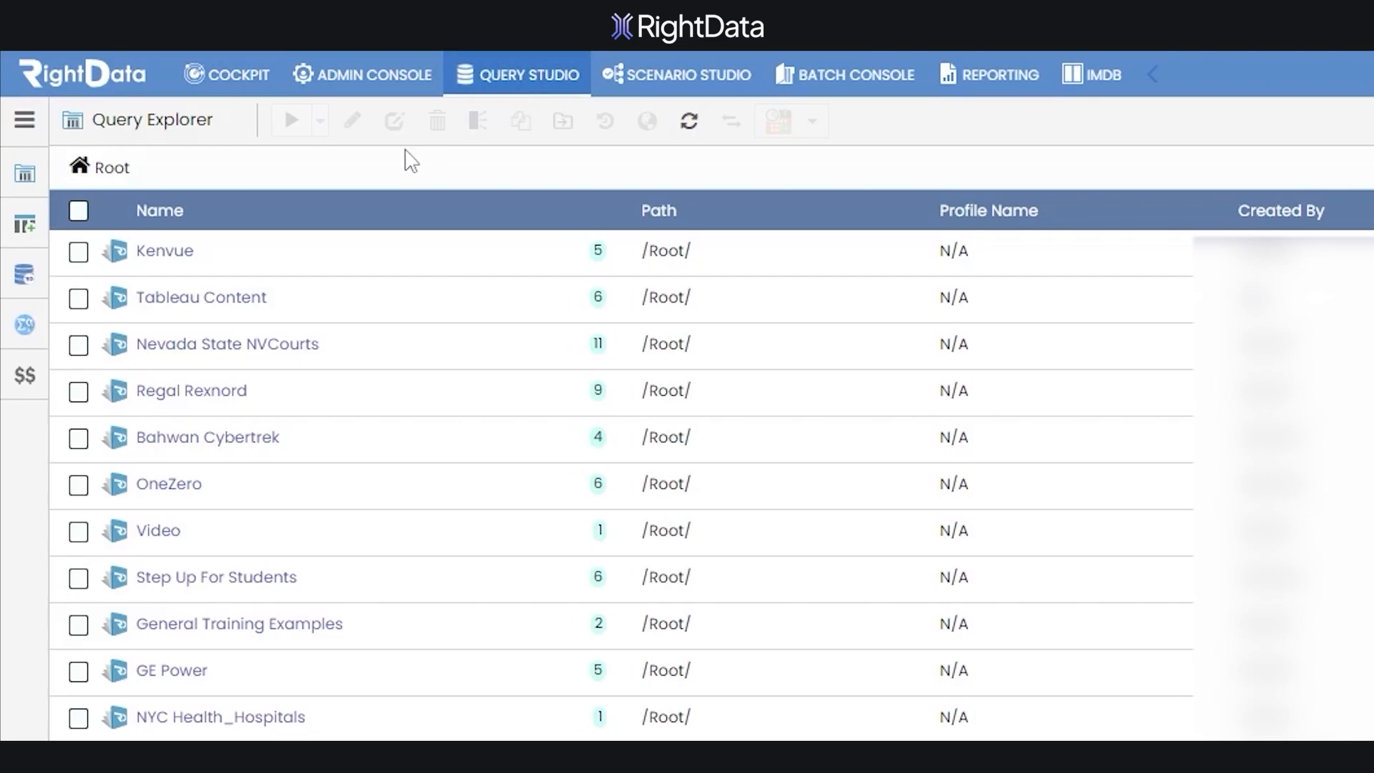
click(23, 225)
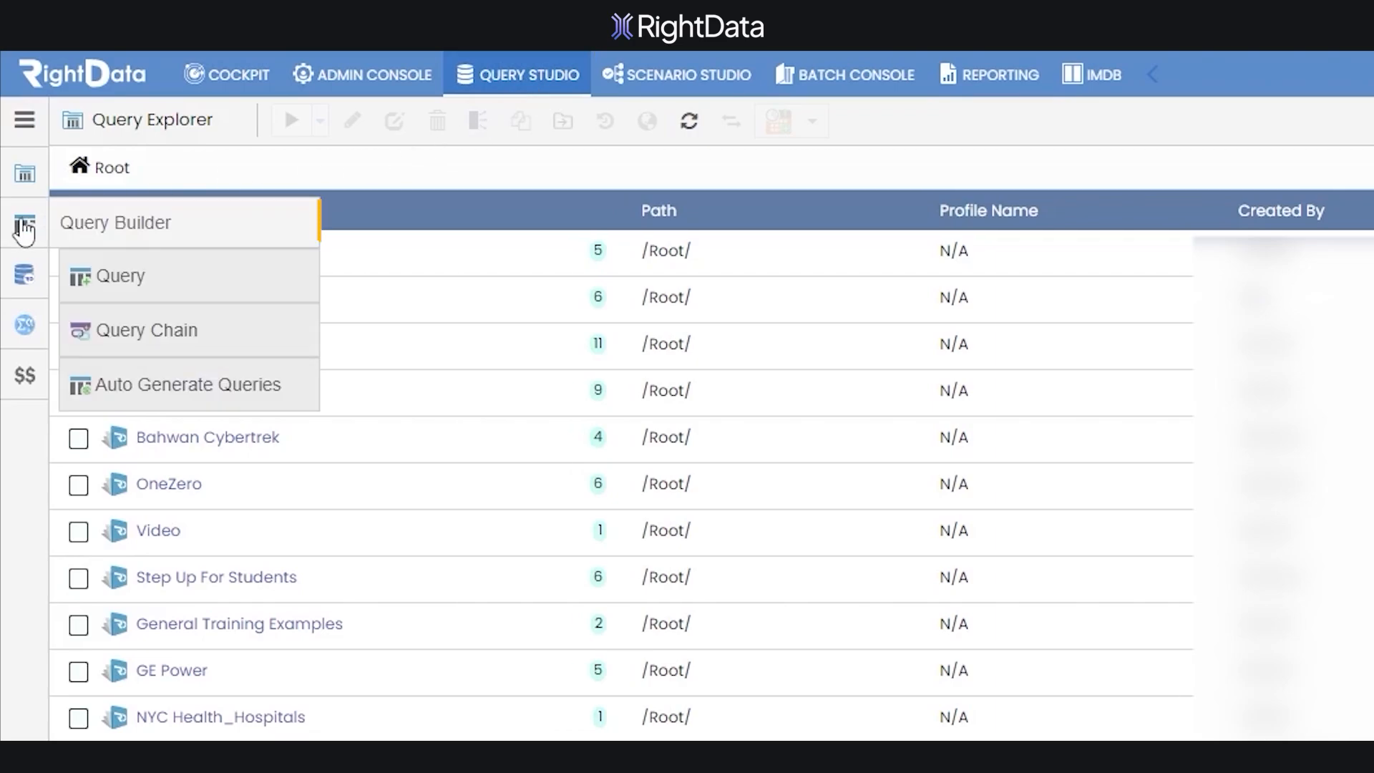
click(120, 290)
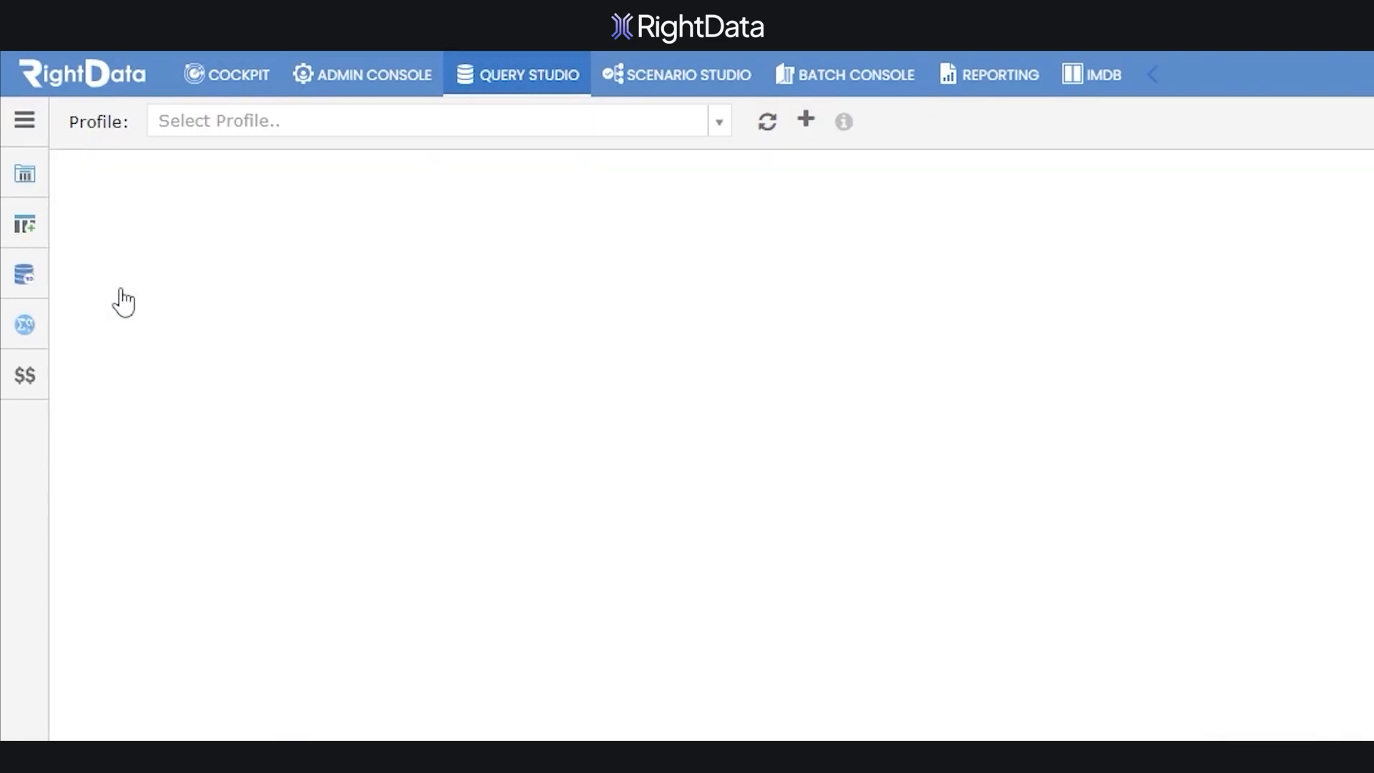
click(721, 128)
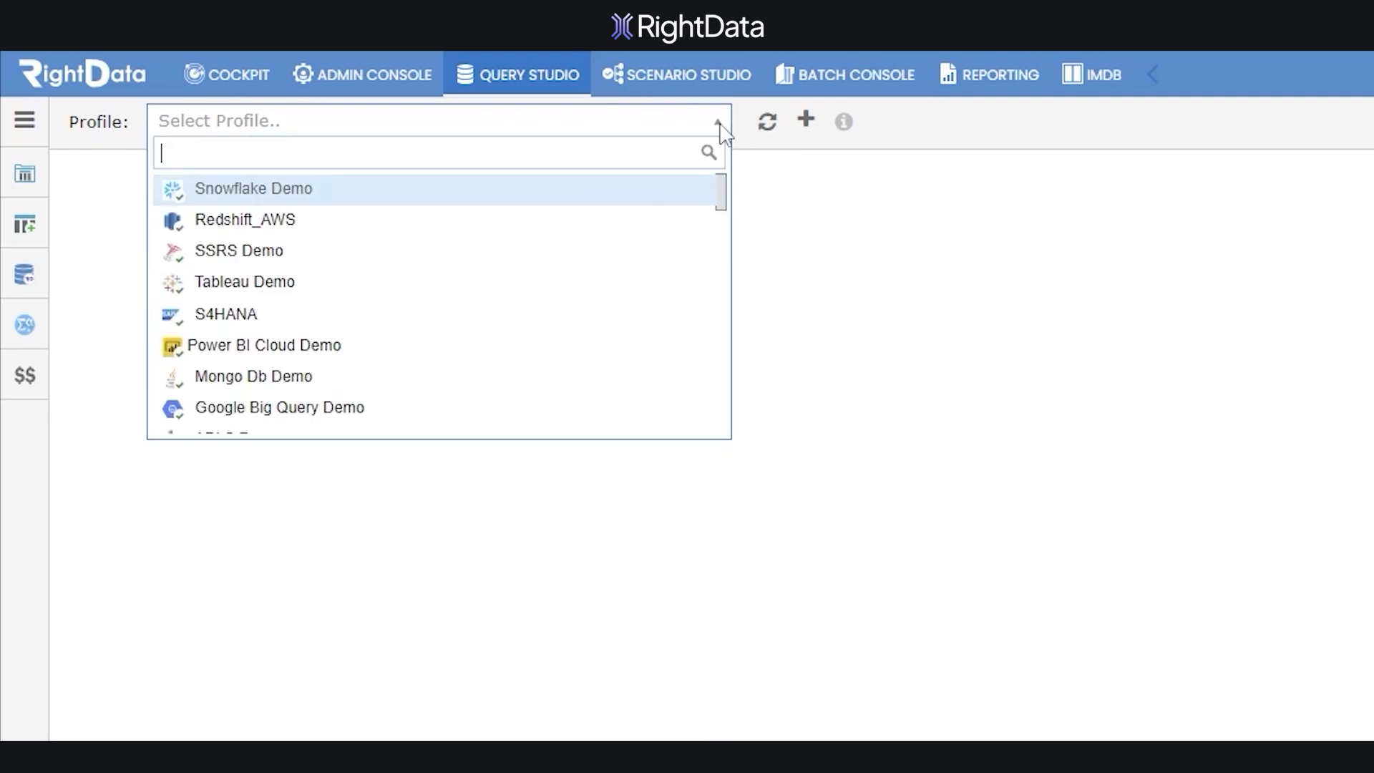
text(SAP)
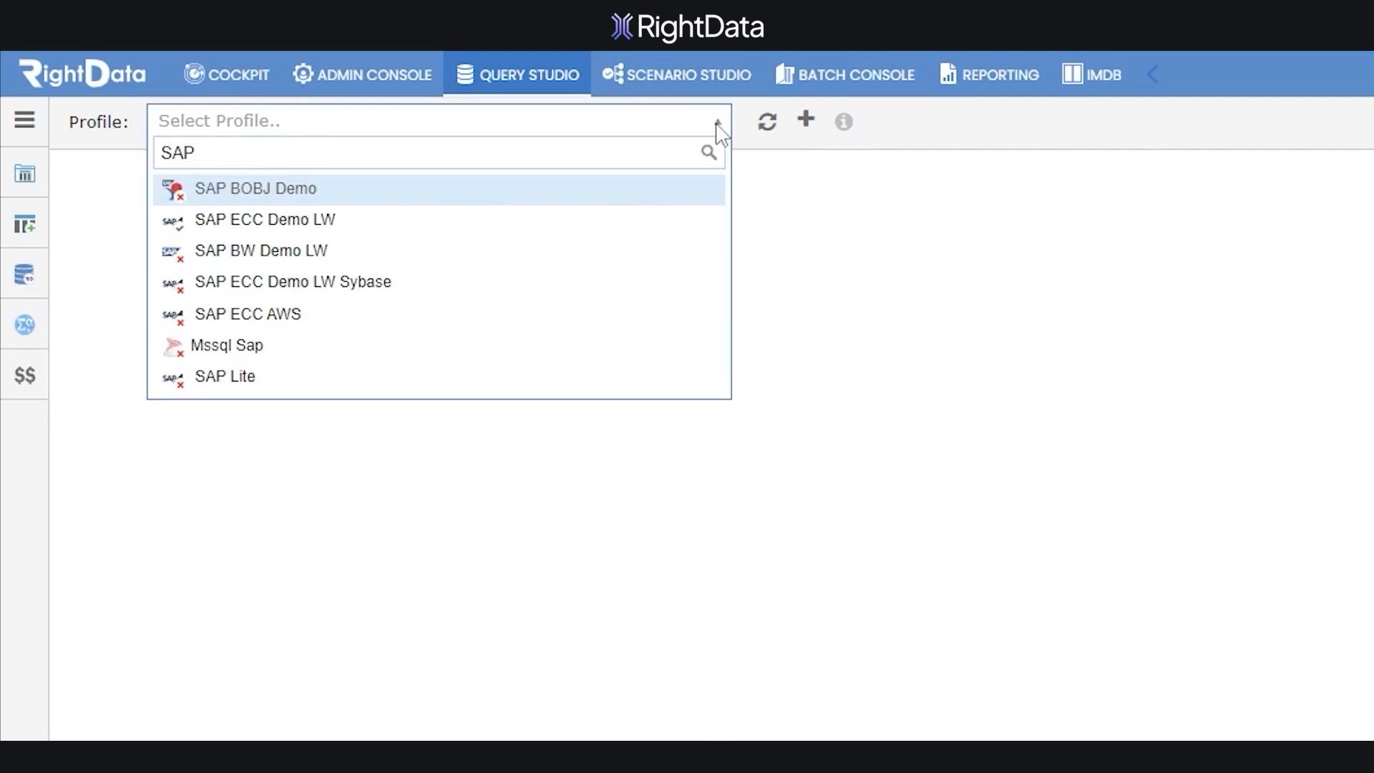
click(276, 222)
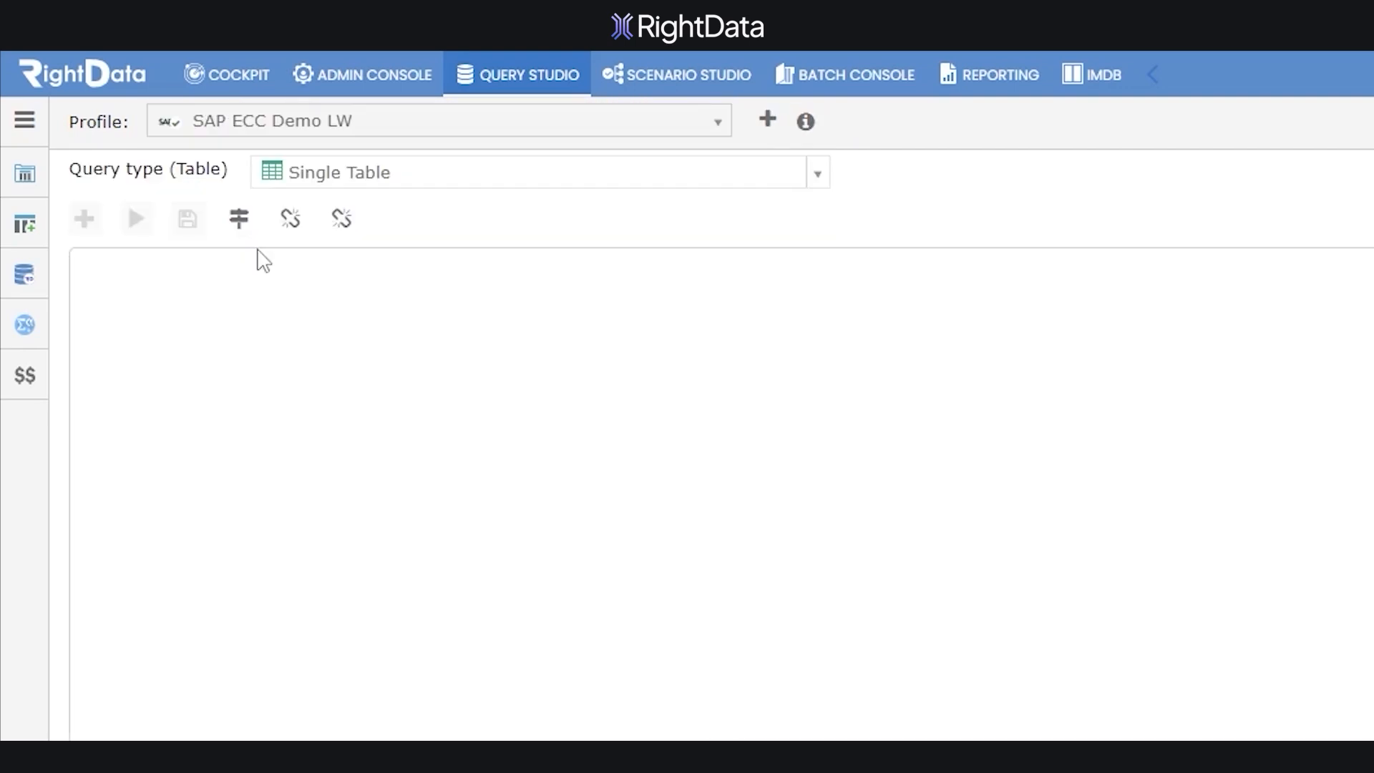
- Set the query type to Single Table and add the MARA table to the query canvas by searching the Navigator
click(819, 184)
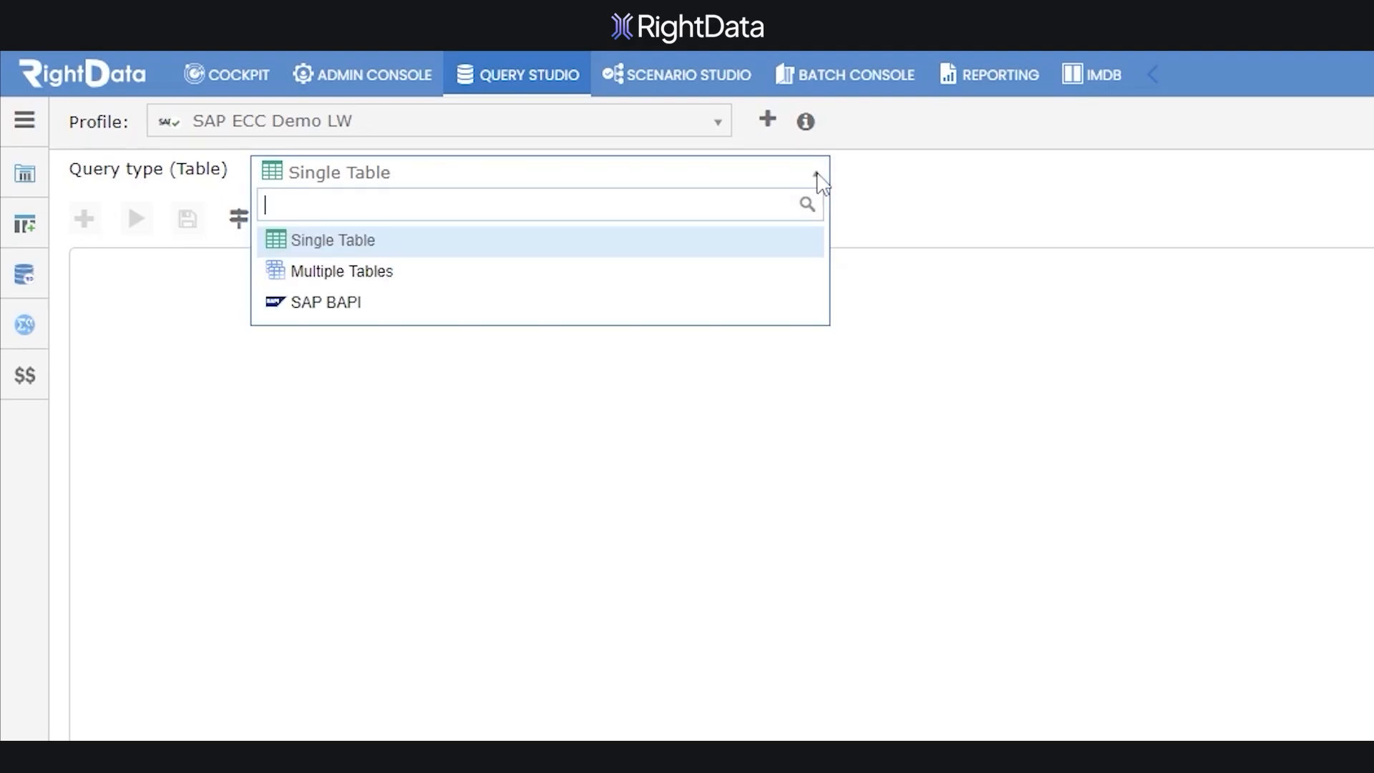
click(380, 252)
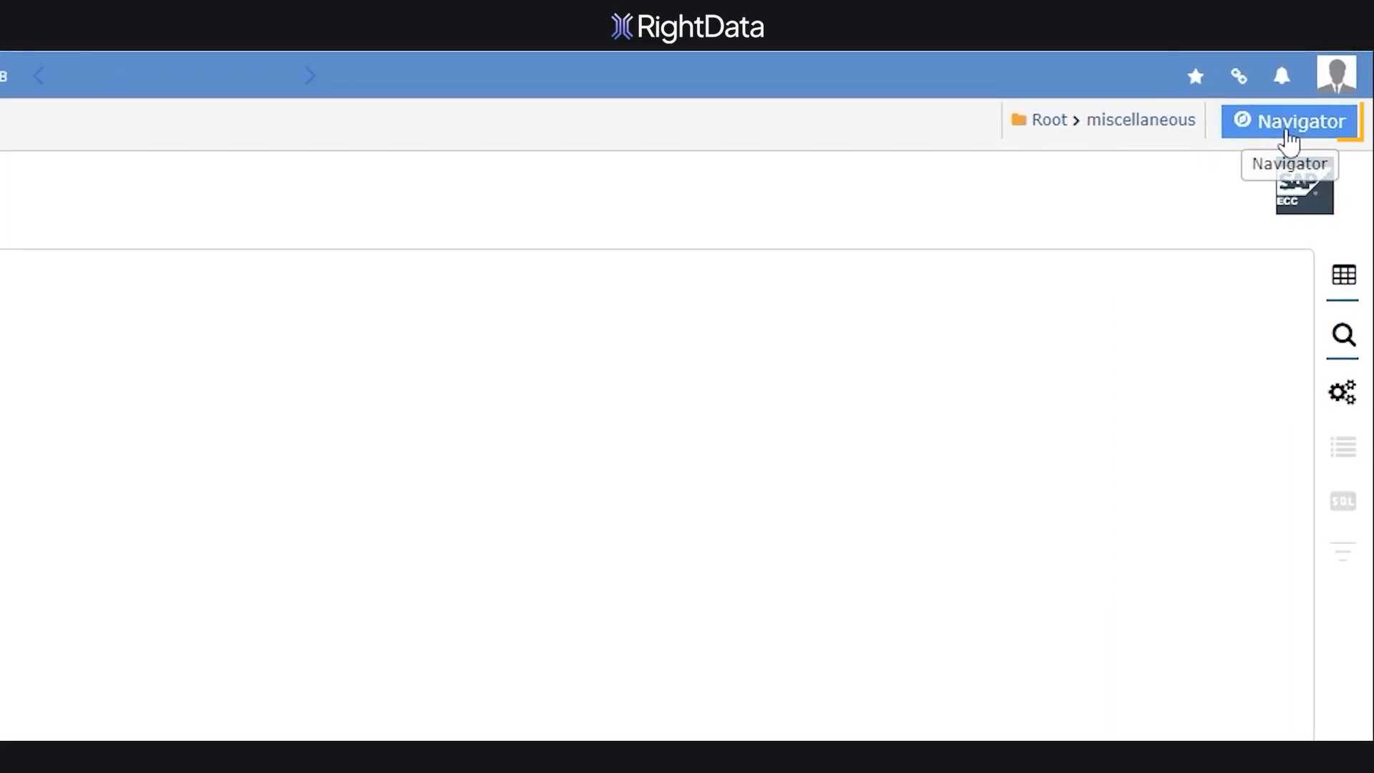
click(1288, 132)
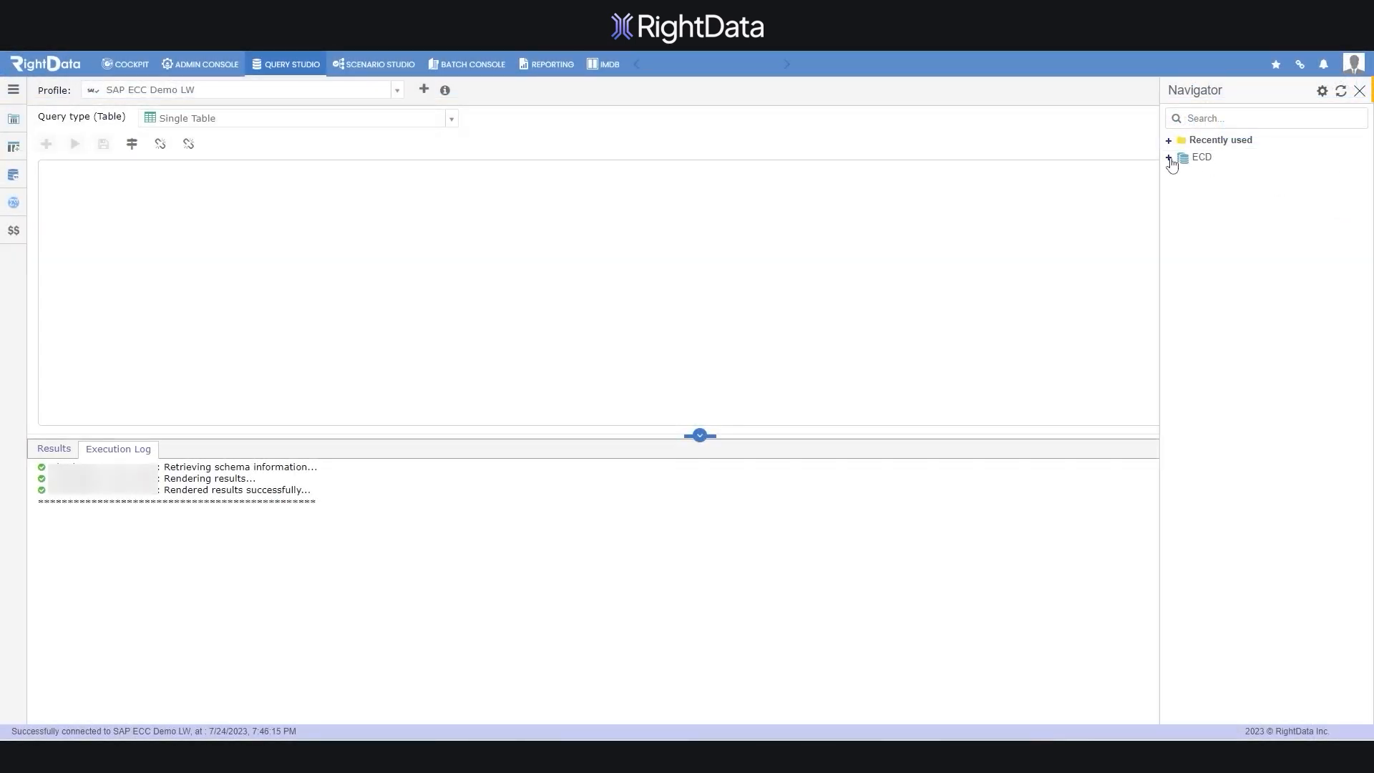
click(1169, 156)
click(1209, 119)
text(MARA)
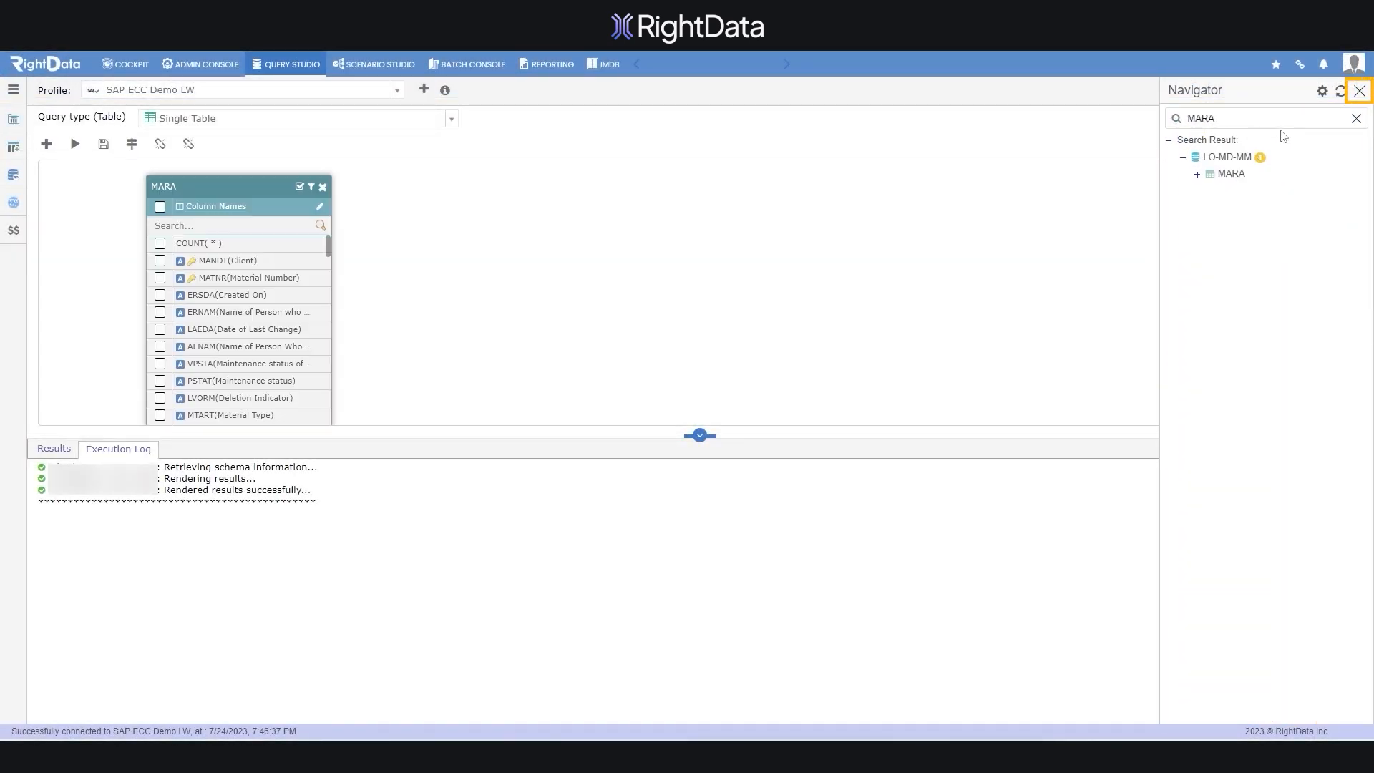
click(1360, 91)
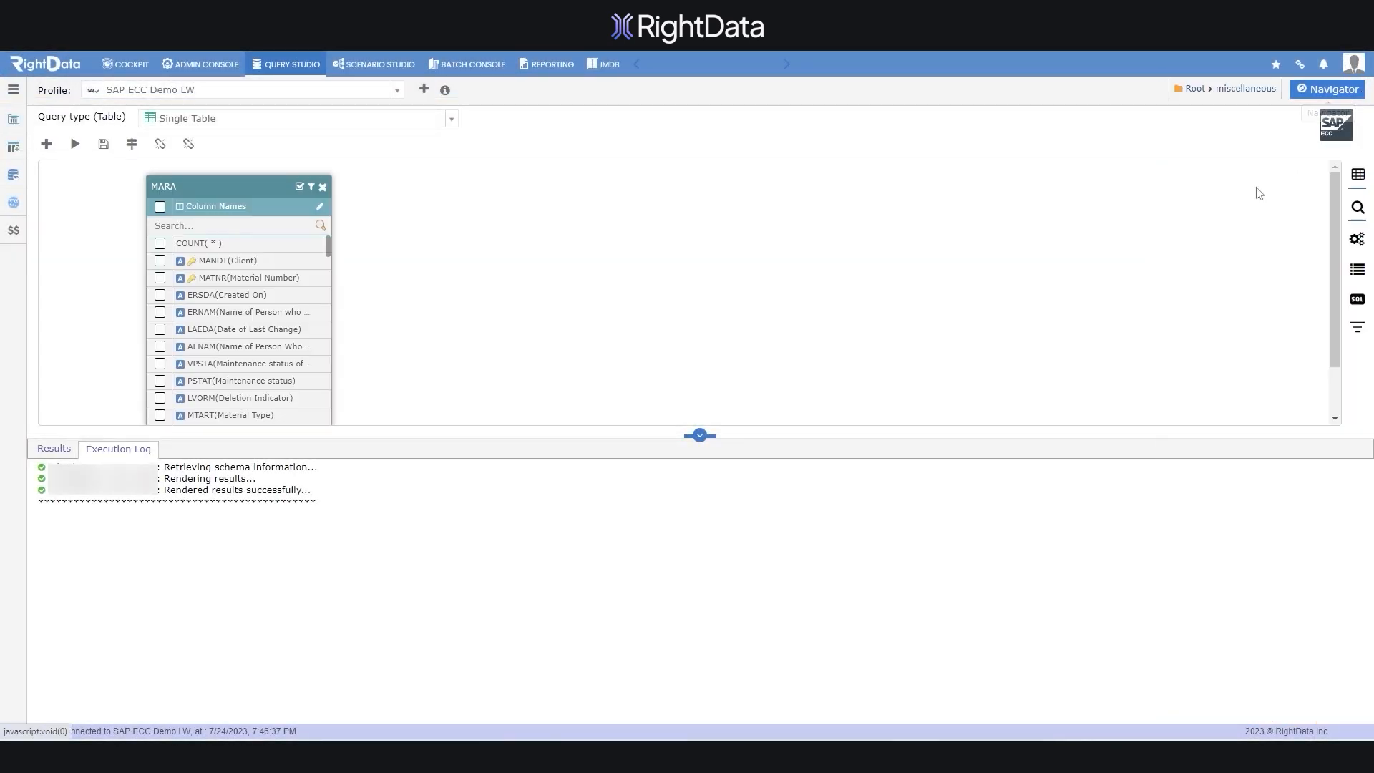
- Search the canvas for the table MARA and the column MATNR, clearing each search
click(701, 436)
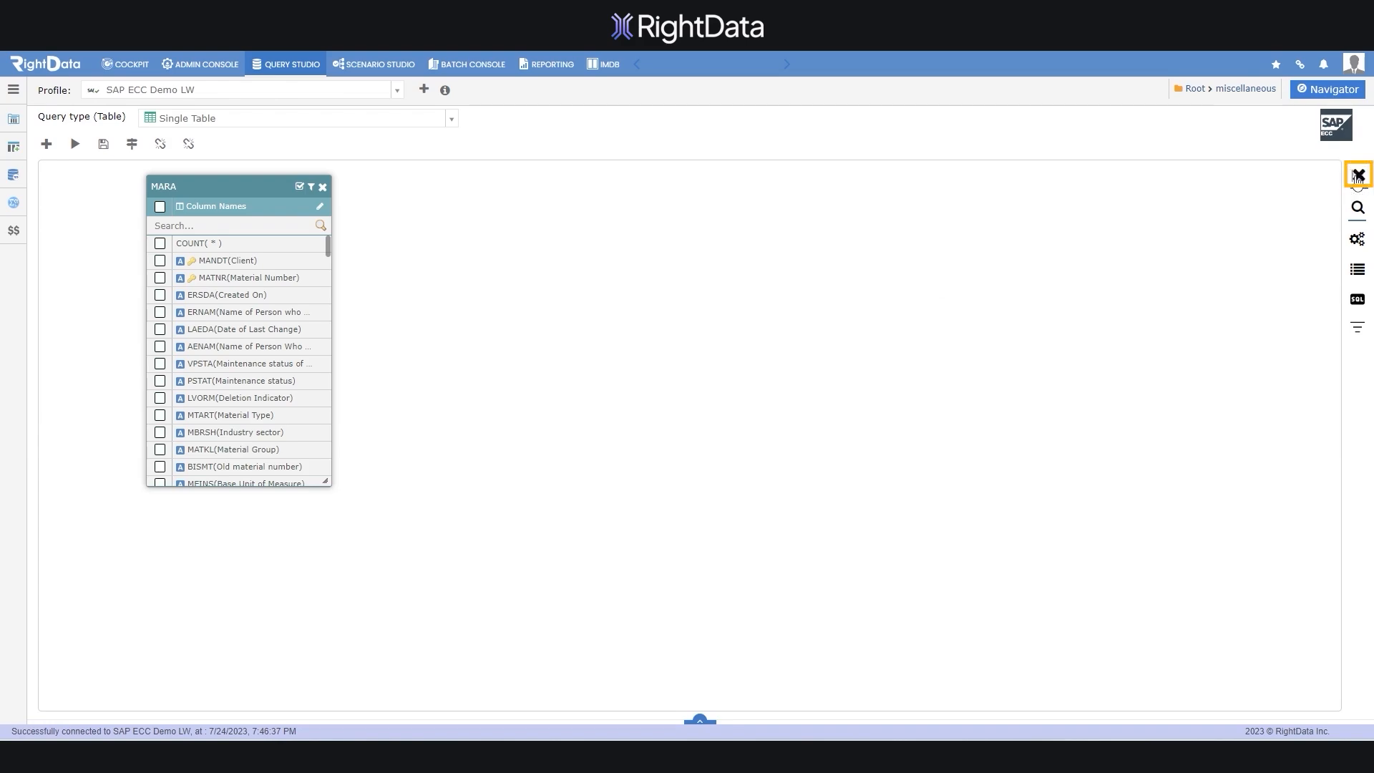
text(MARA)
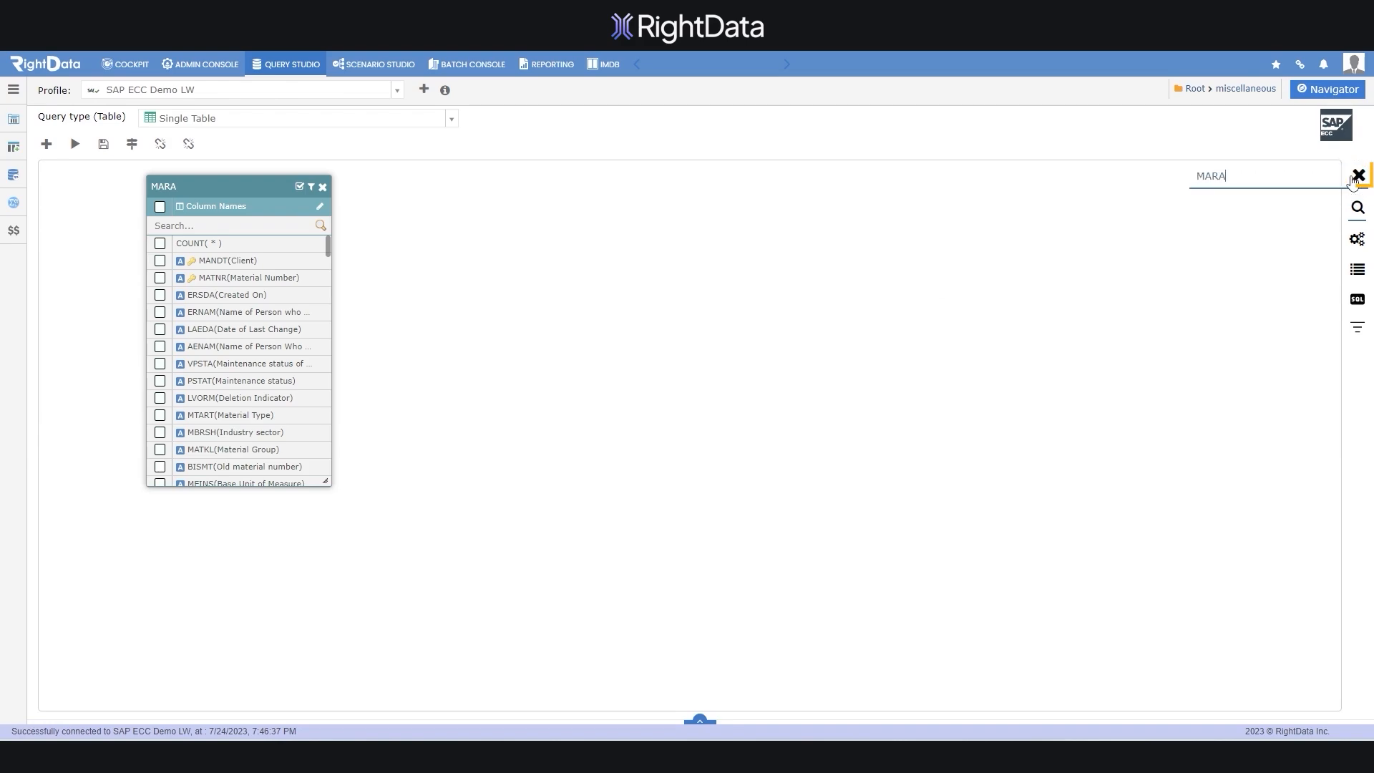
click(1354, 178)
click(1359, 207)
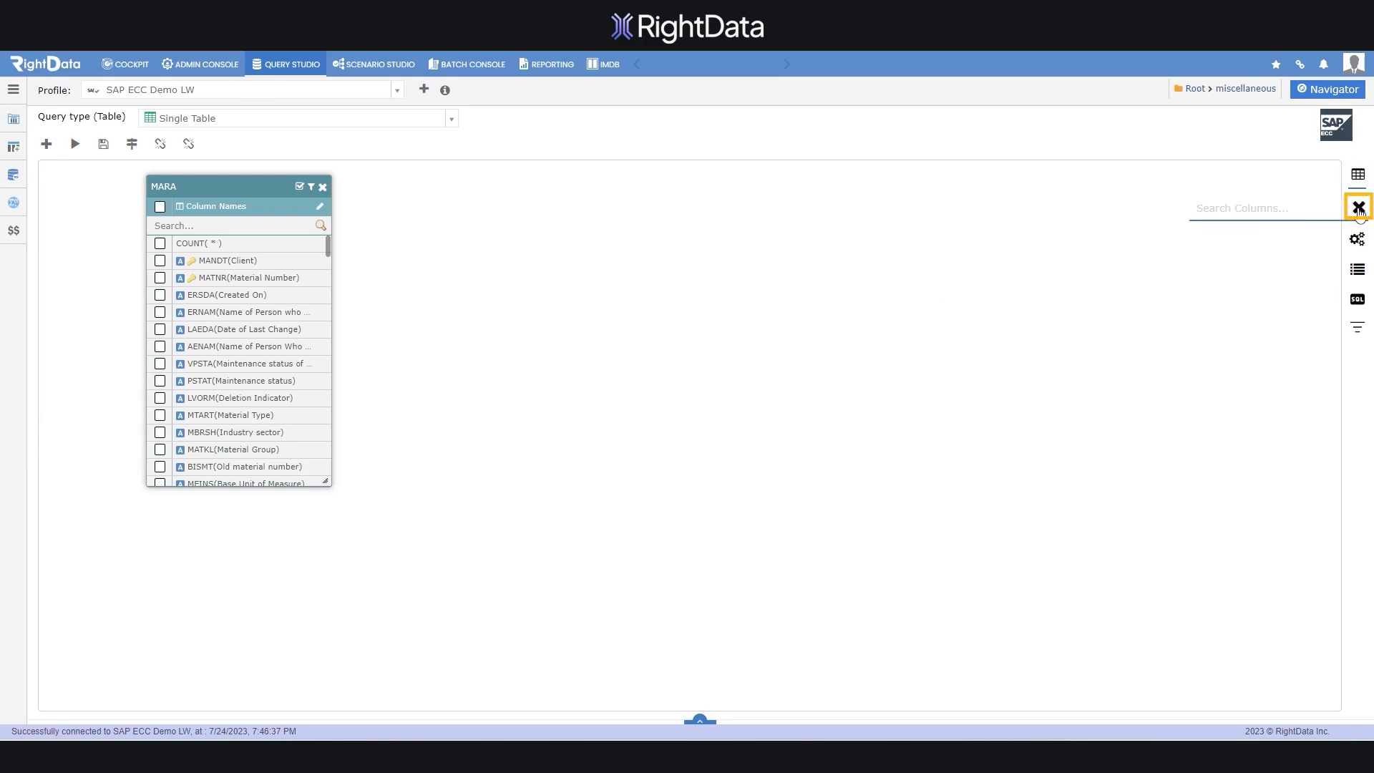
text(MATNR)
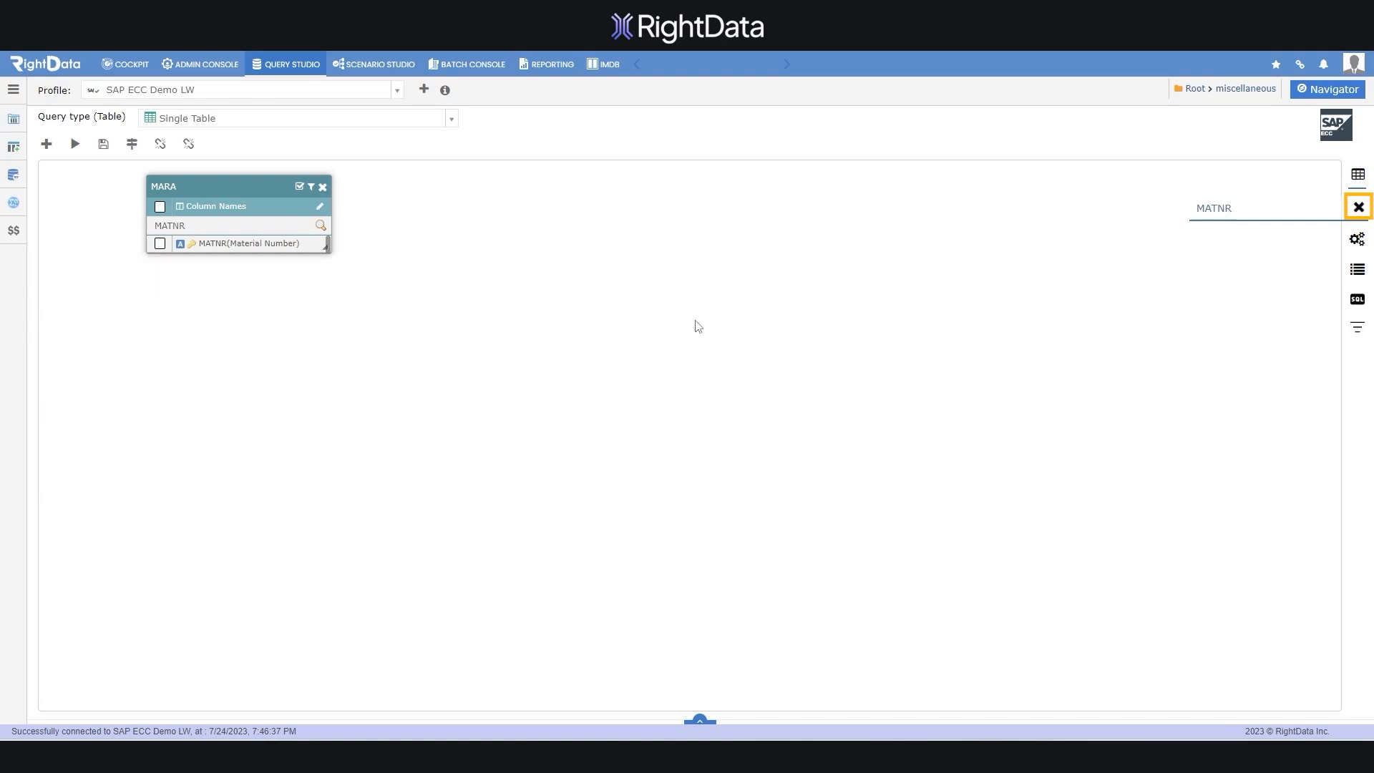
click(1358, 208)
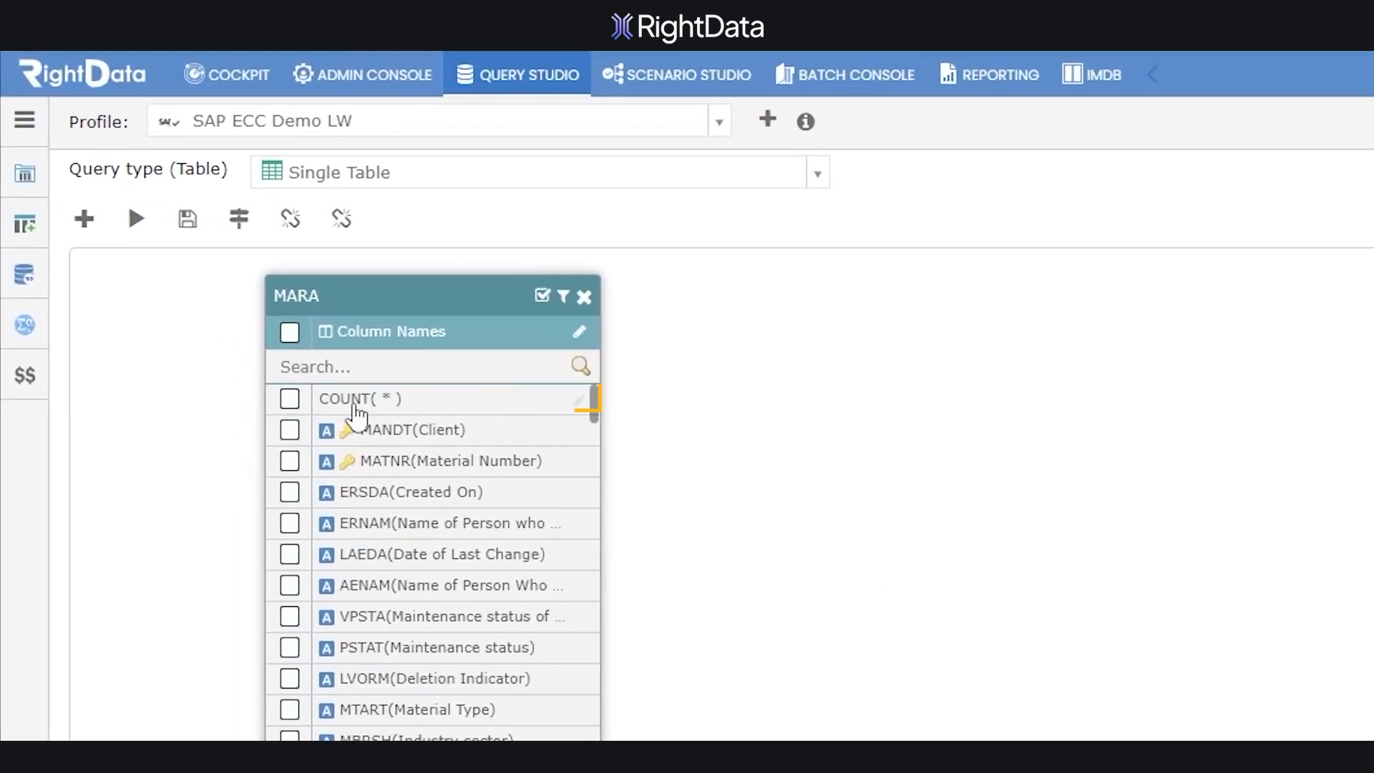
- Select COUNT( * ) in the MARA table, execute the query, and collapse the results pane
click(290, 398)
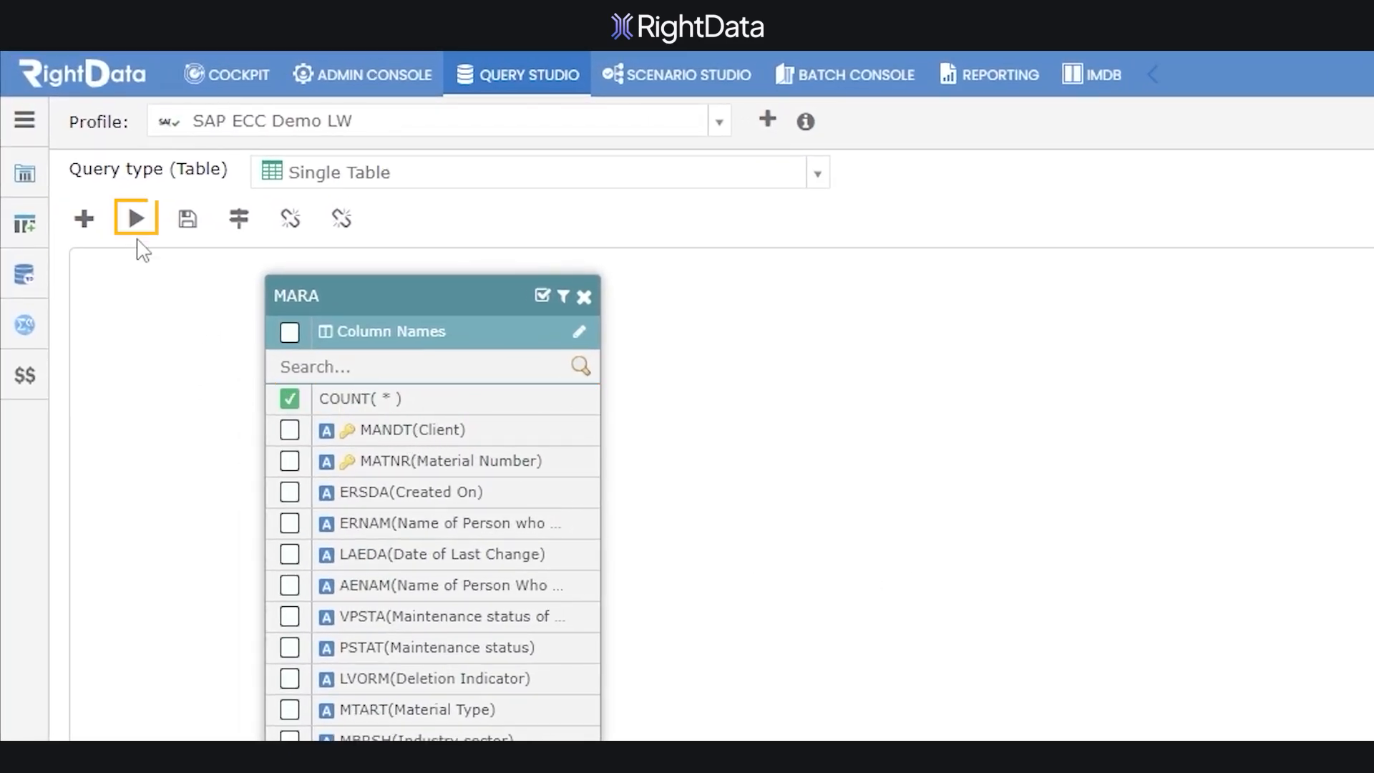
click(136, 218)
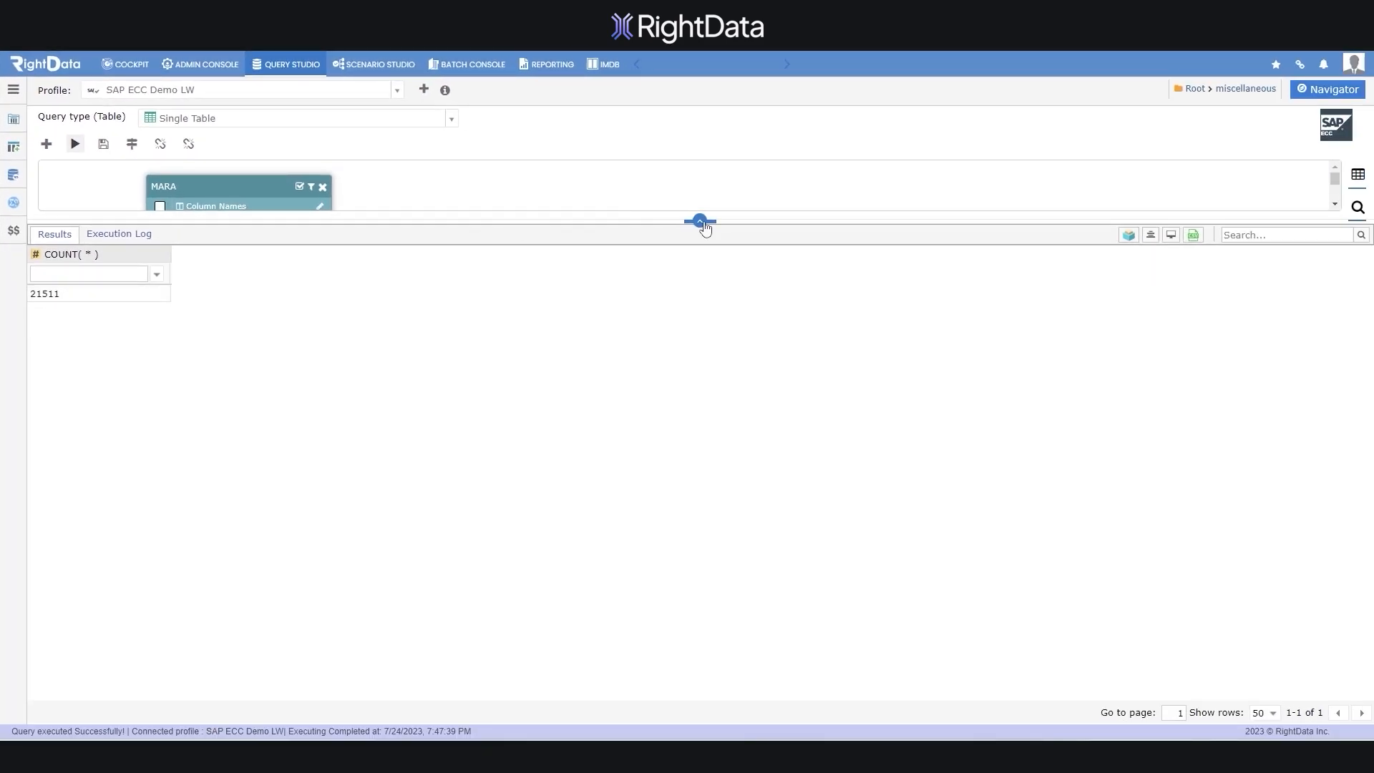
click(705, 224)
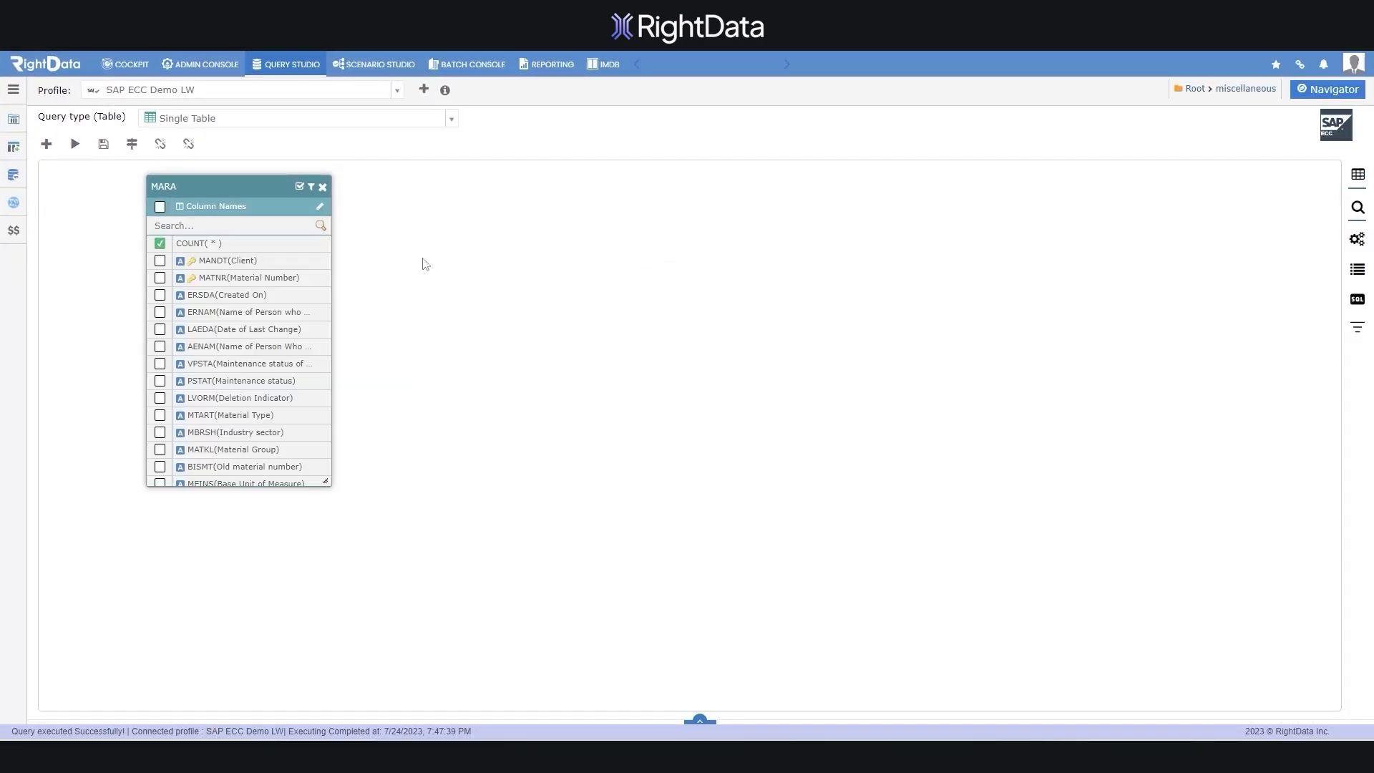
- Execute the query with all MARA columns selected, and view the results and their column metadata
click(161, 208)
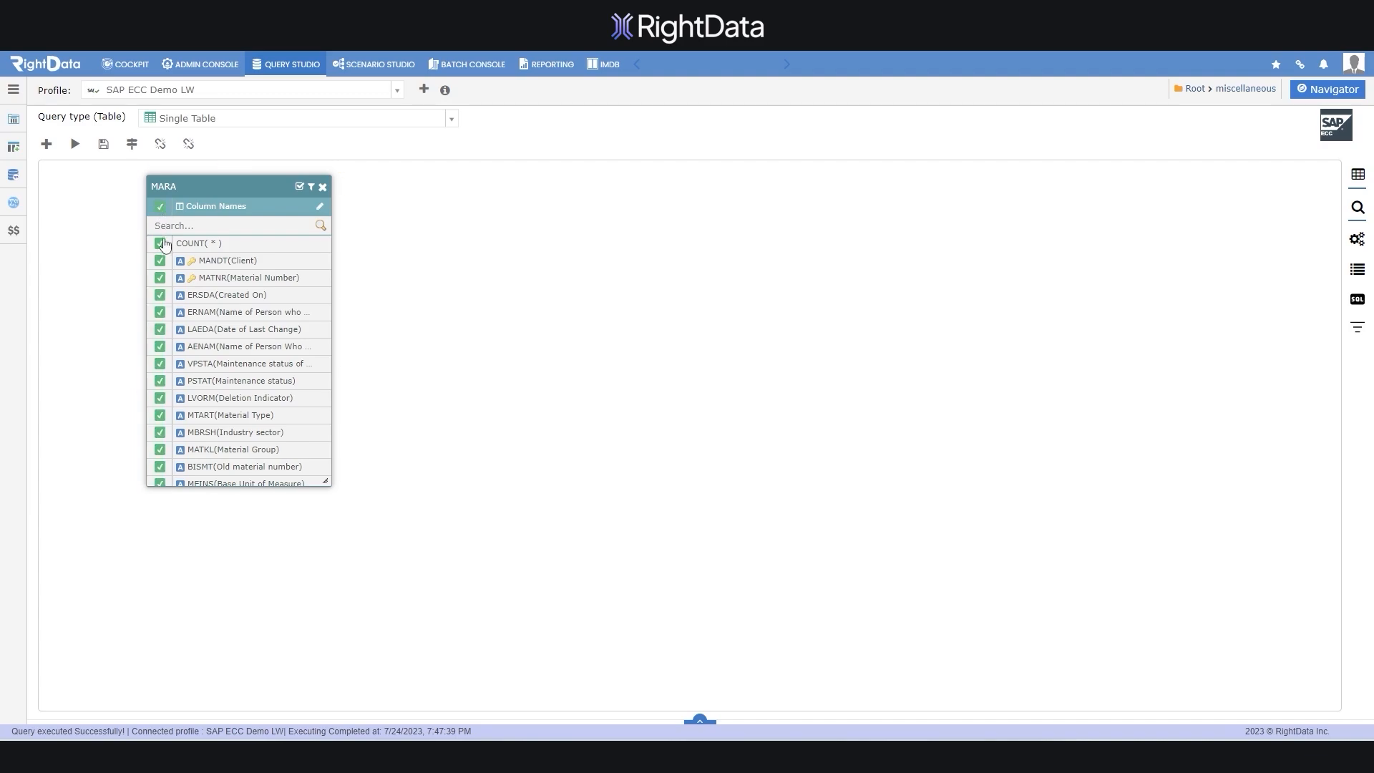
click(76, 145)
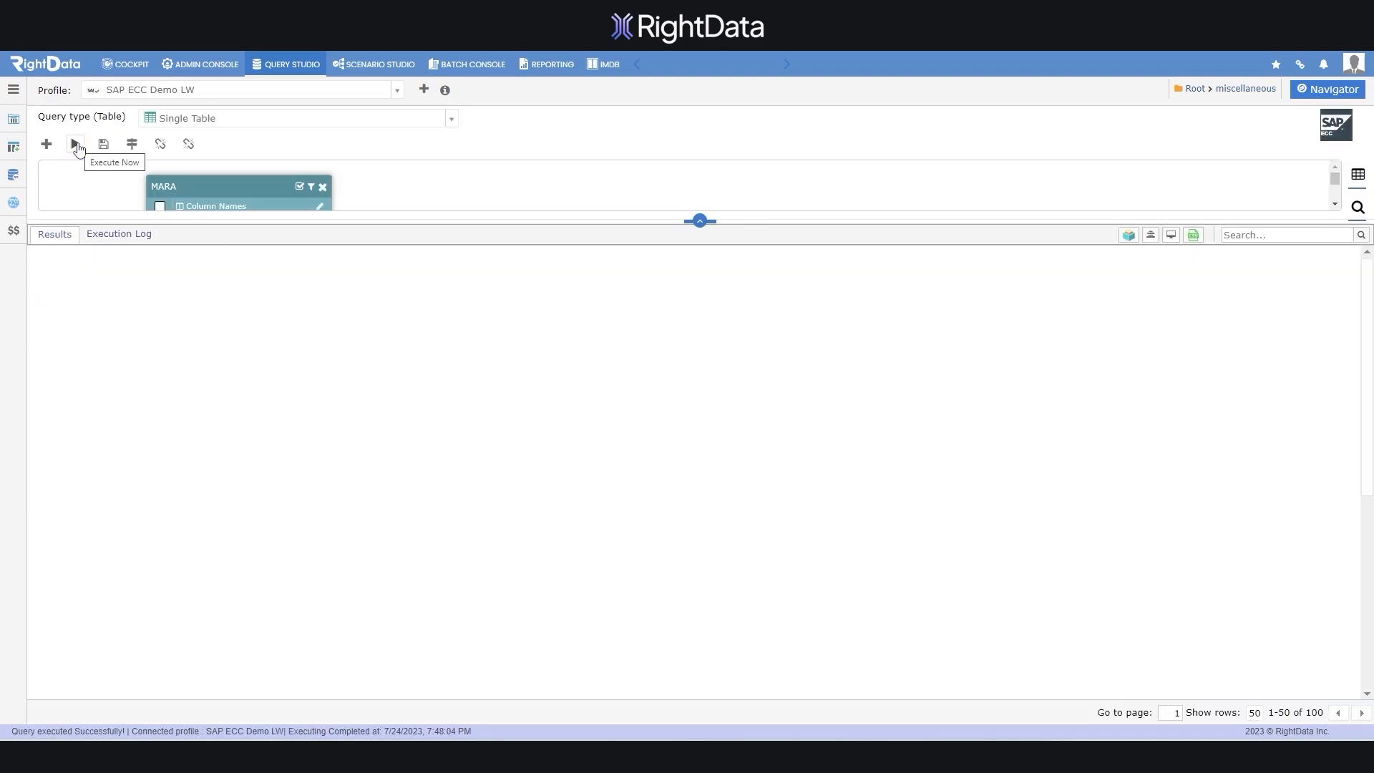
scroll(252, 343, down, 3)
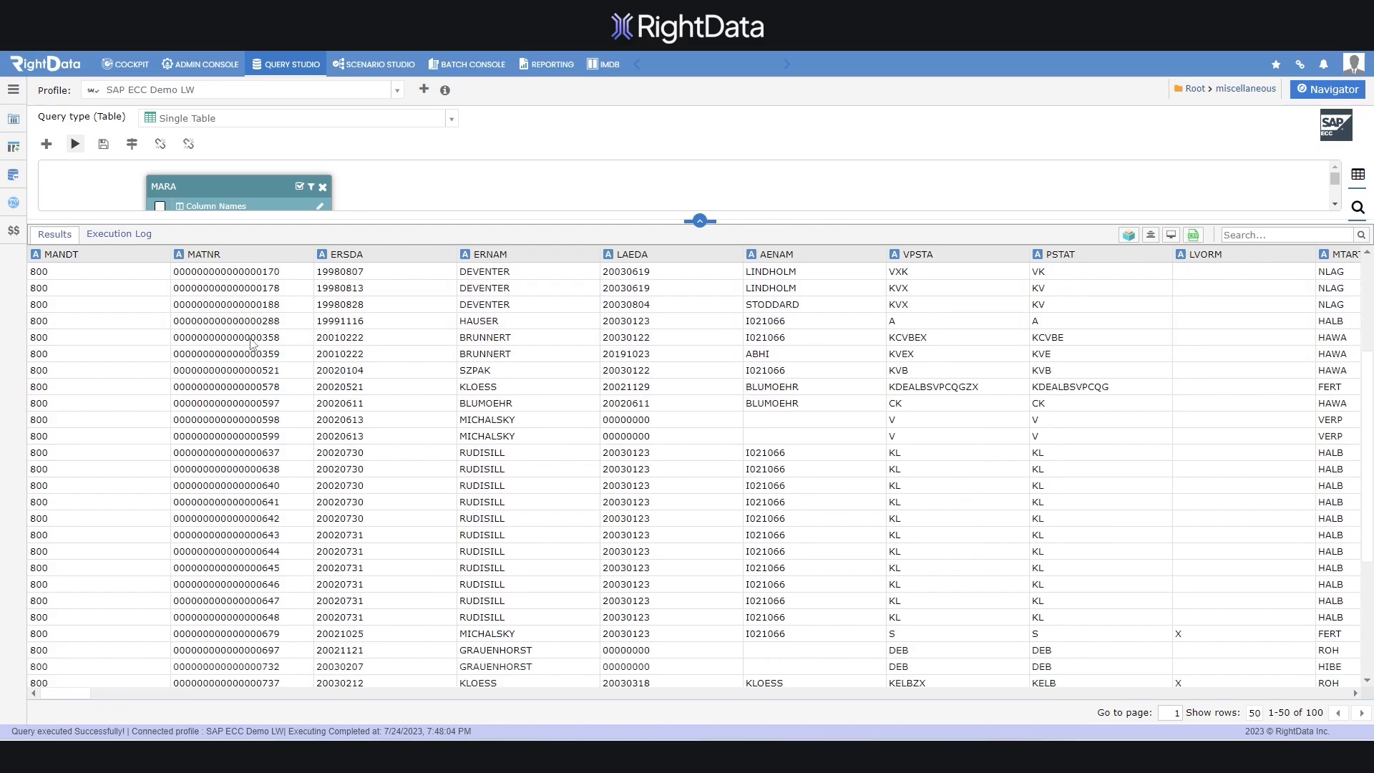
scroll(252, 343, up, 5)
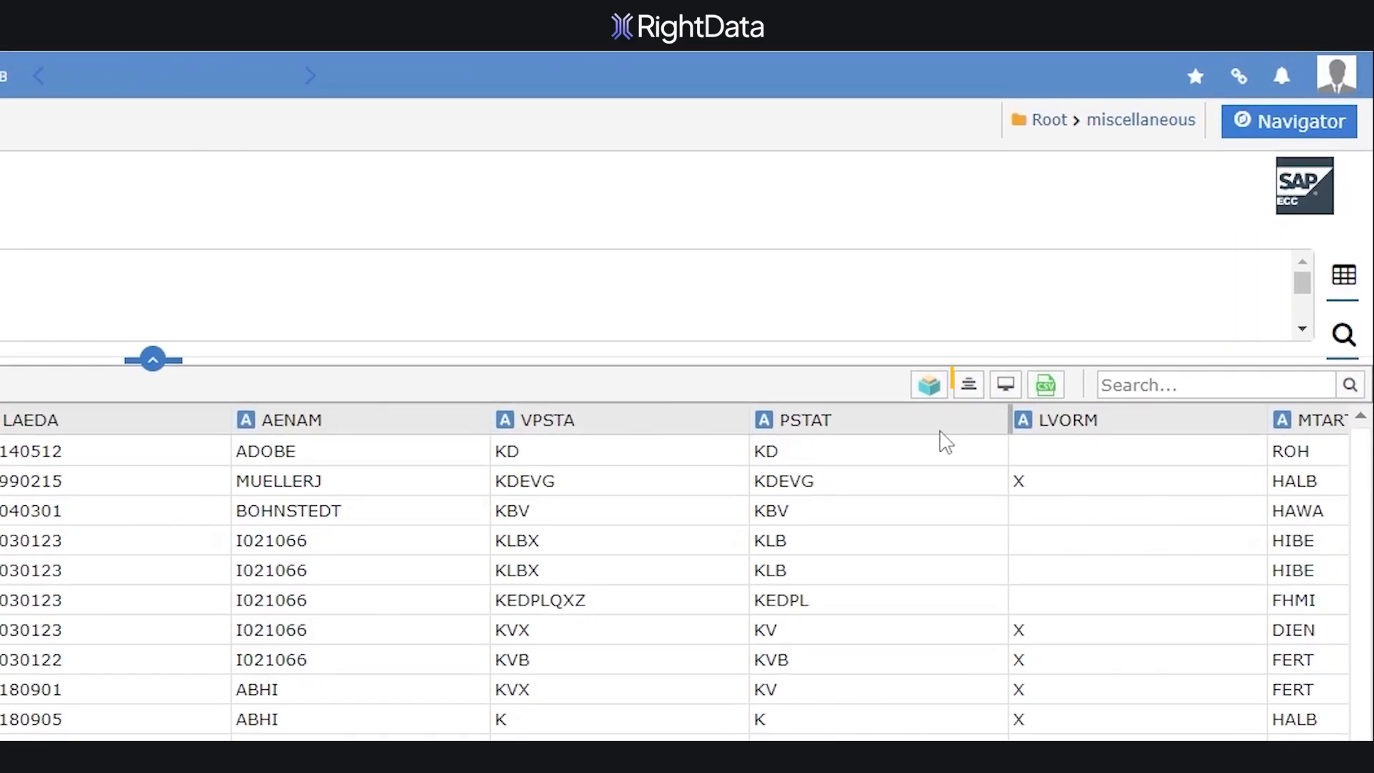
click(929, 385)
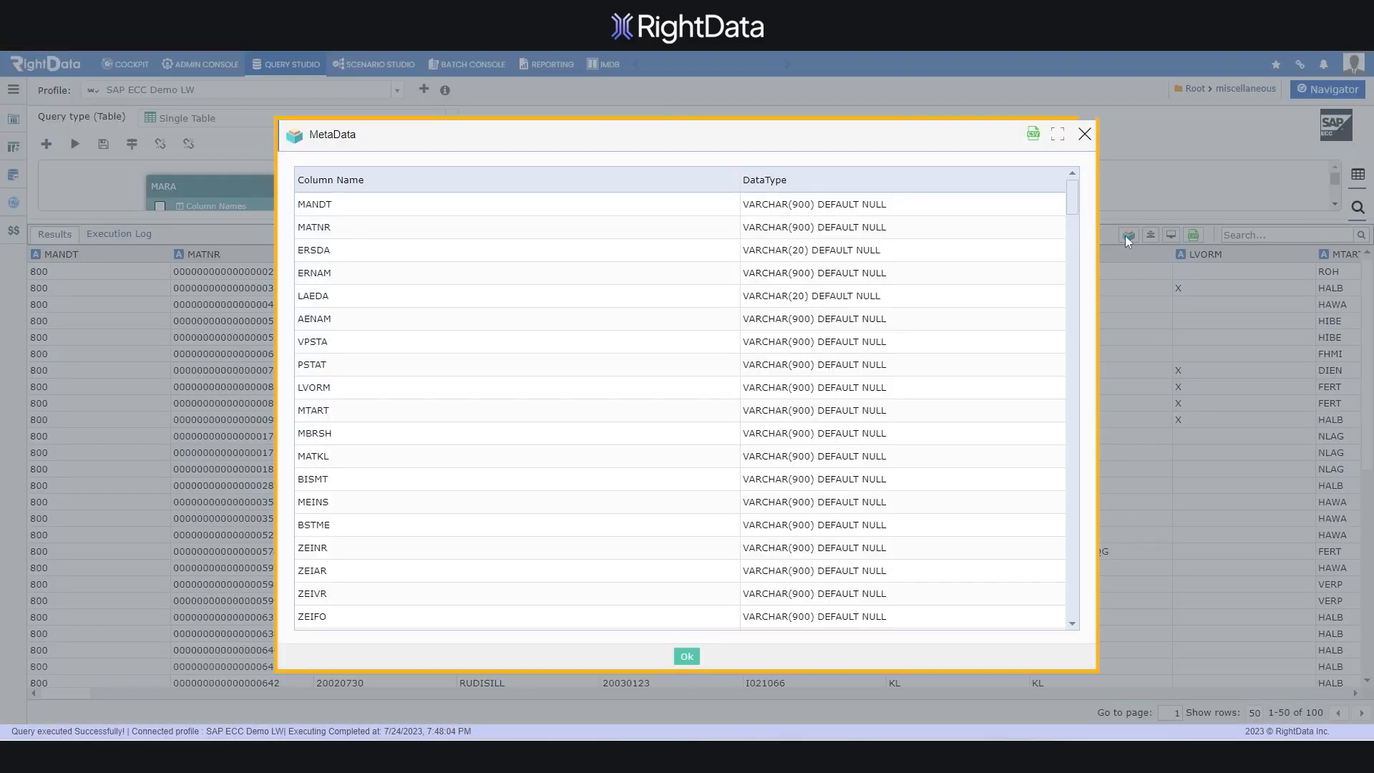
click(689, 657)
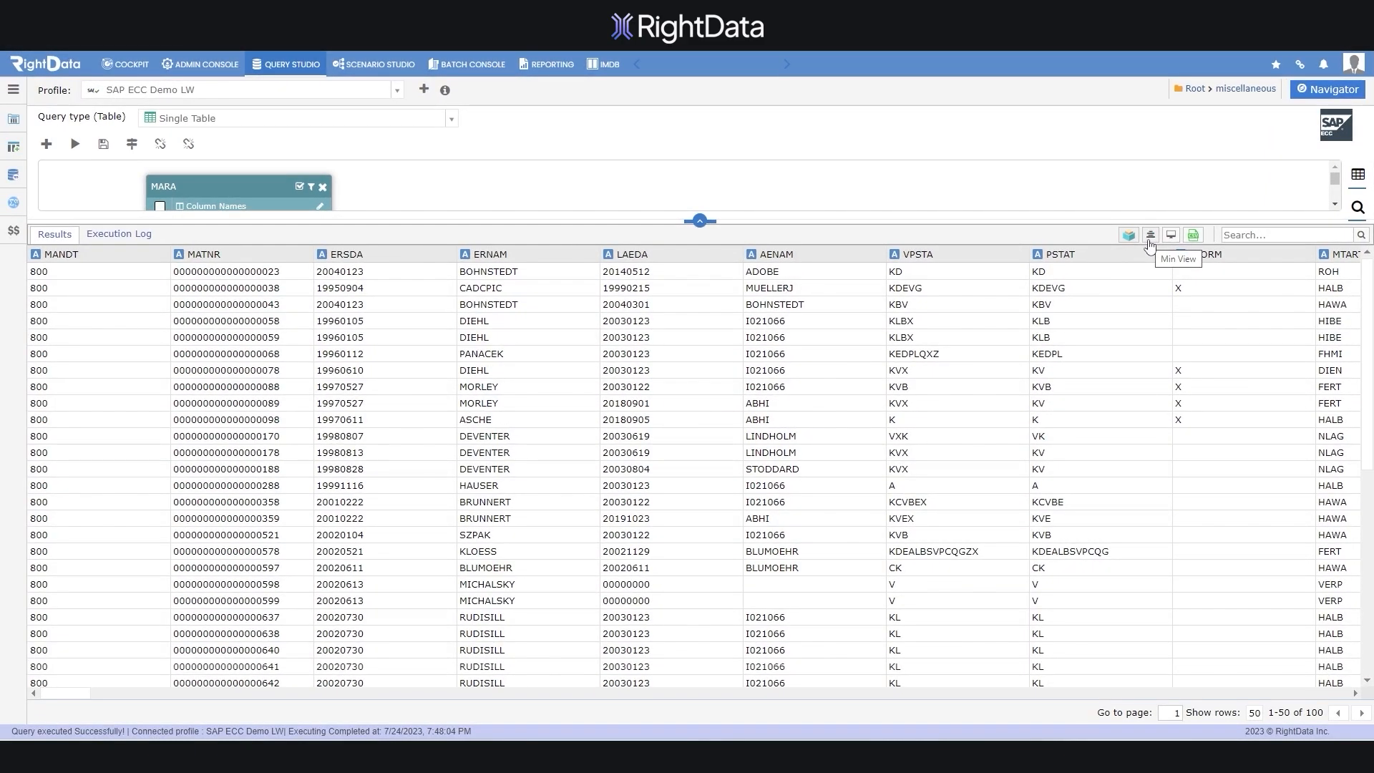
- Switch the results pane to Min View, maximize it, and export the results to CSV
click(1150, 236)
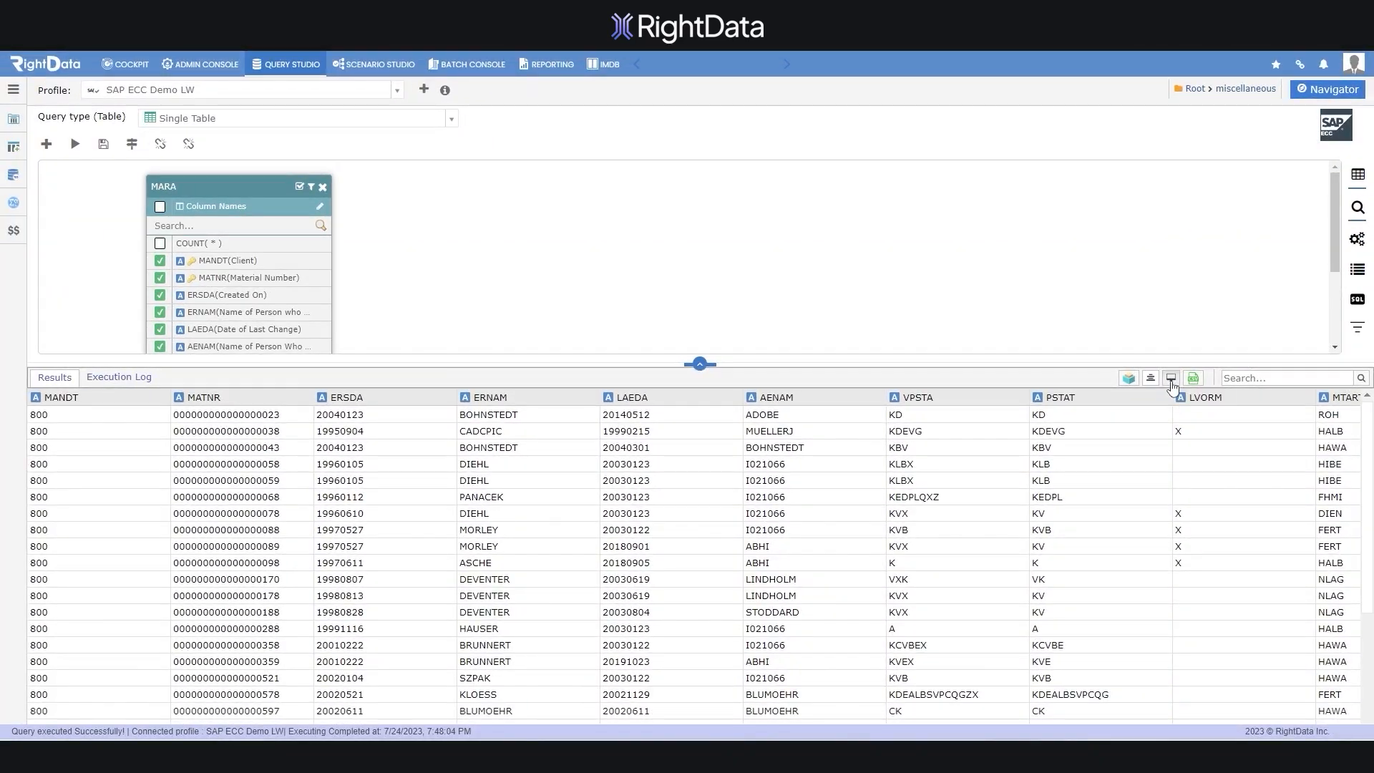
click(1171, 378)
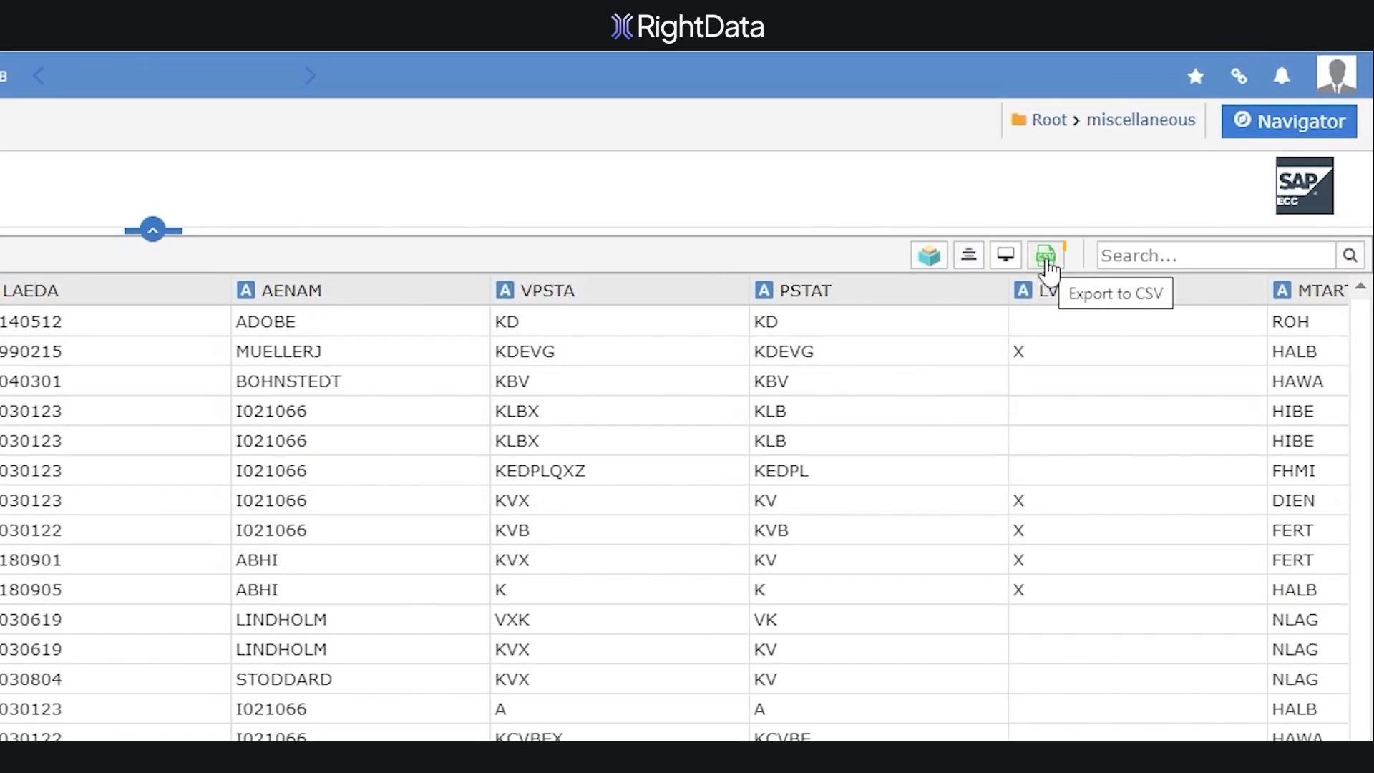
click(1194, 165)
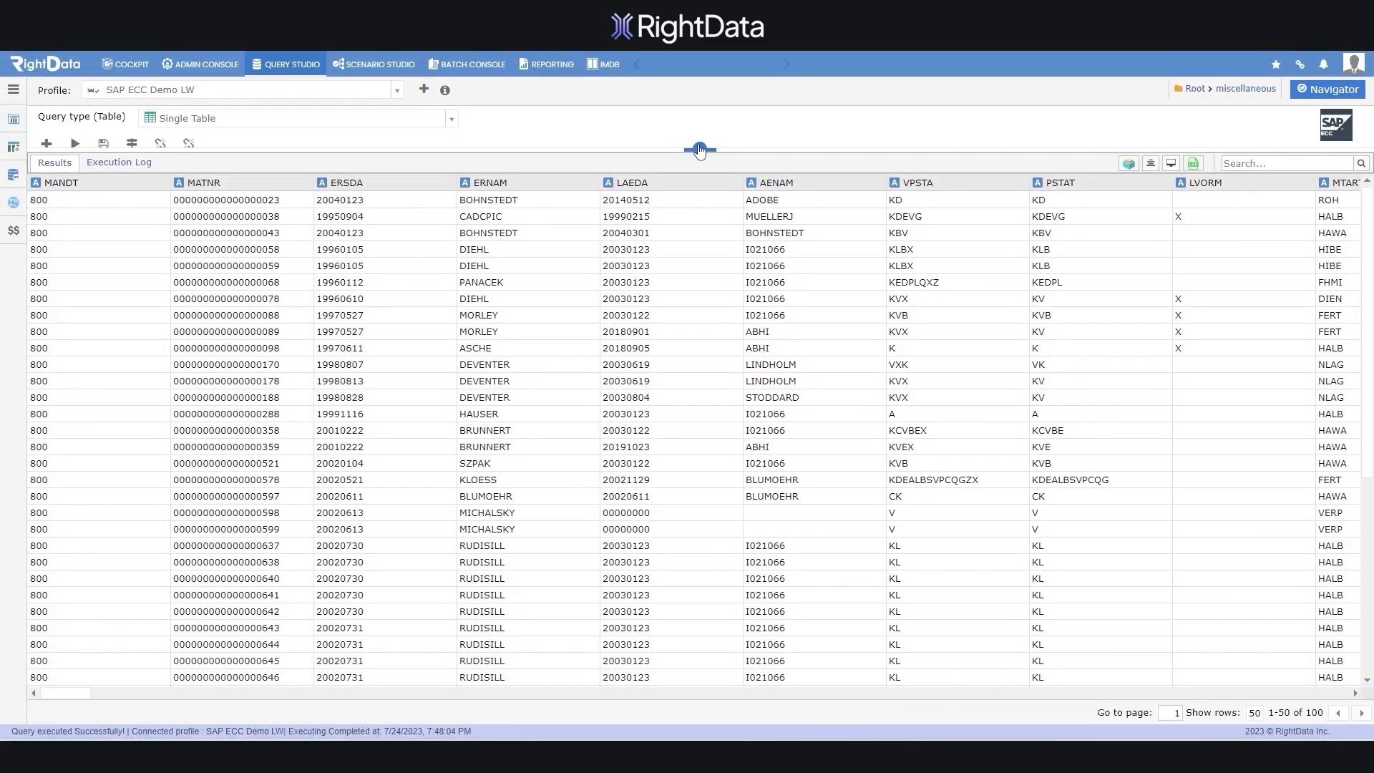
- Limit the MARA selection to the columns MANDT through PSTAT, and toggle the display of selected columns only
click(700, 150)
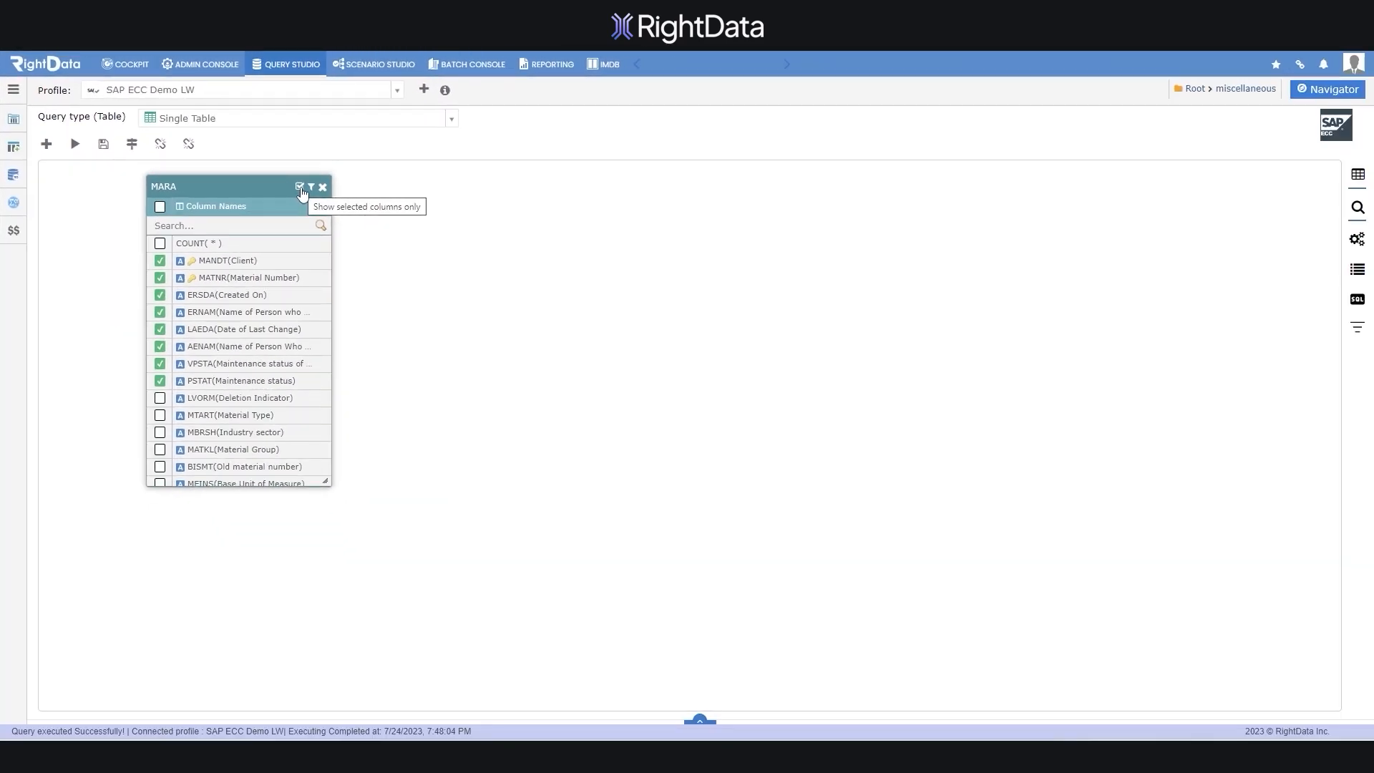
click(301, 189)
click(301, 189)
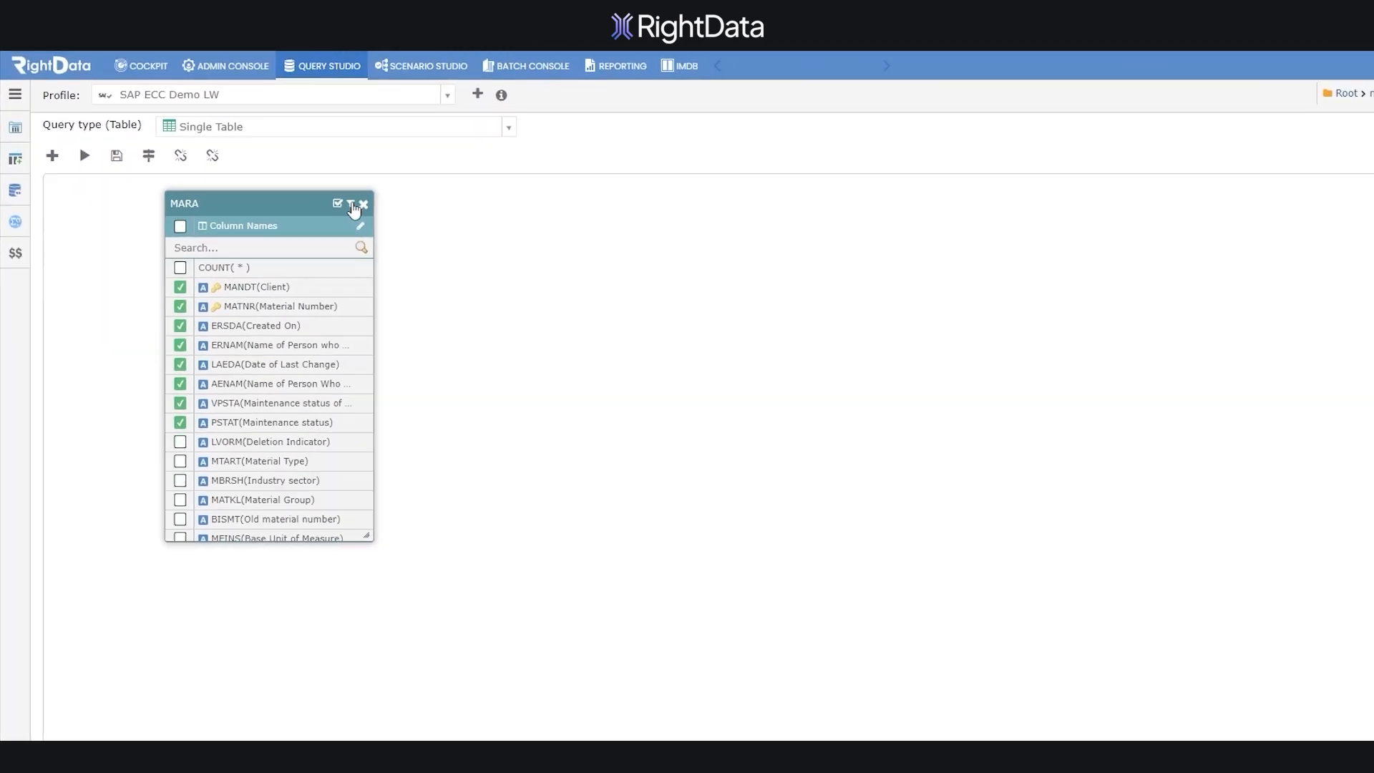
- Add a local filter to MARA with the expression VPSTA EQ 'KL' and save it
click(352, 205)
click(230, 223)
click(276, 314)
click(348, 224)
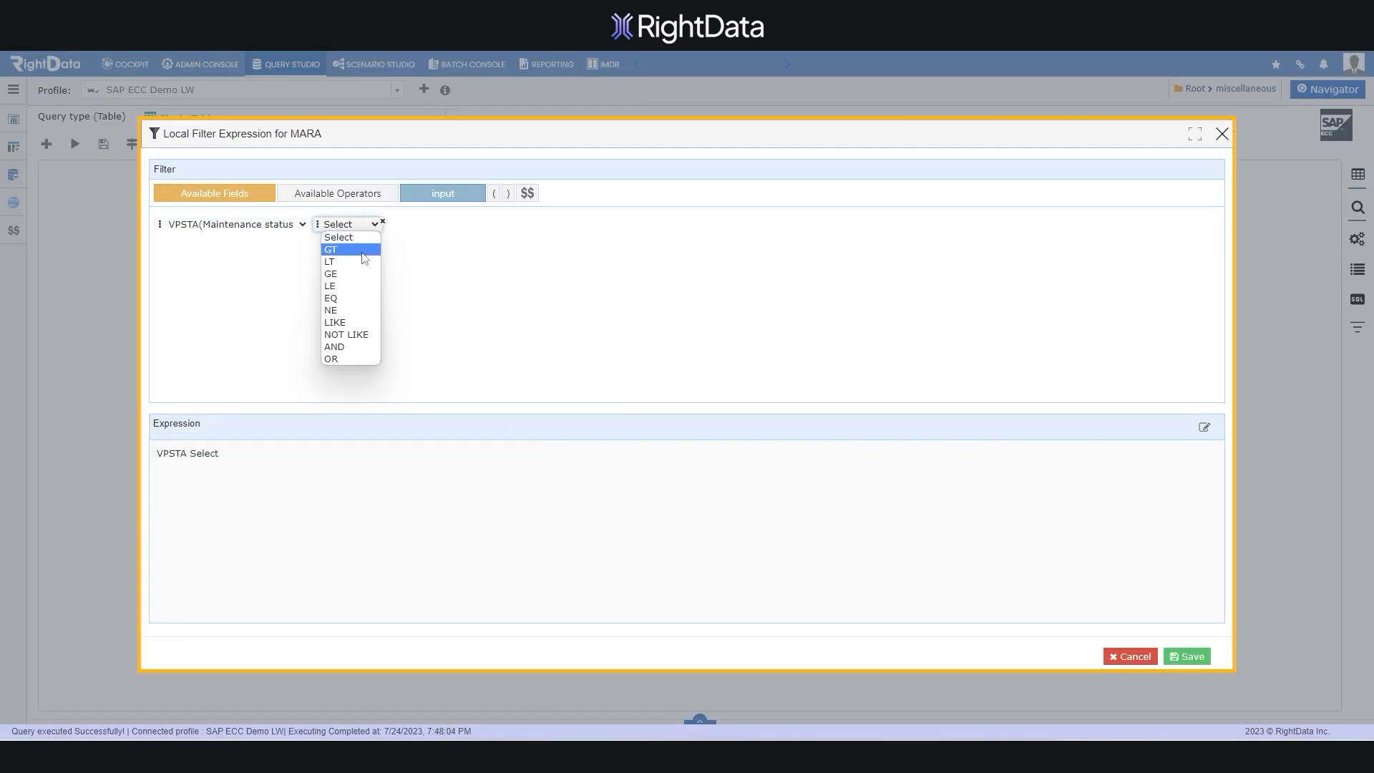
click(348, 298)
drag(457, 199, 472, 233)
click(460, 225)
text(KL)
click(1204, 428)
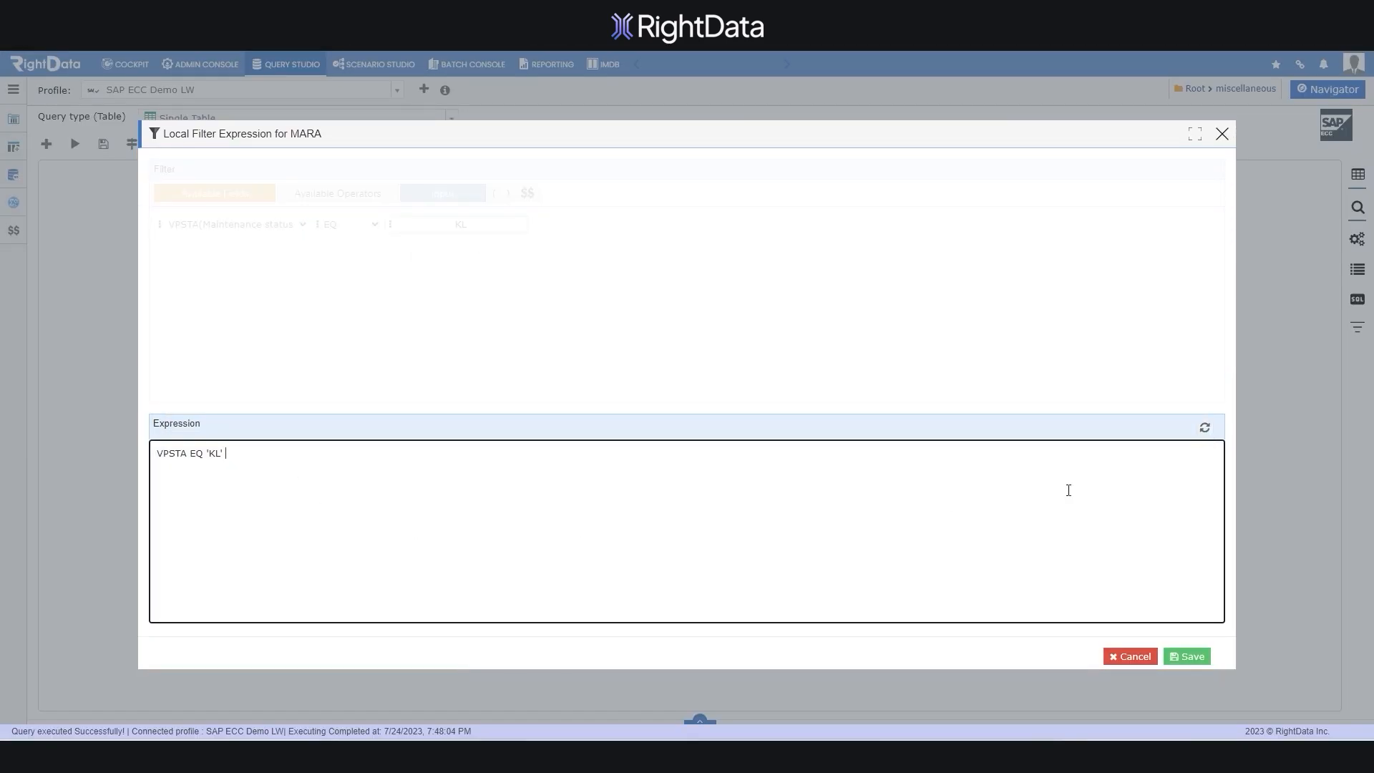
click(1205, 428)
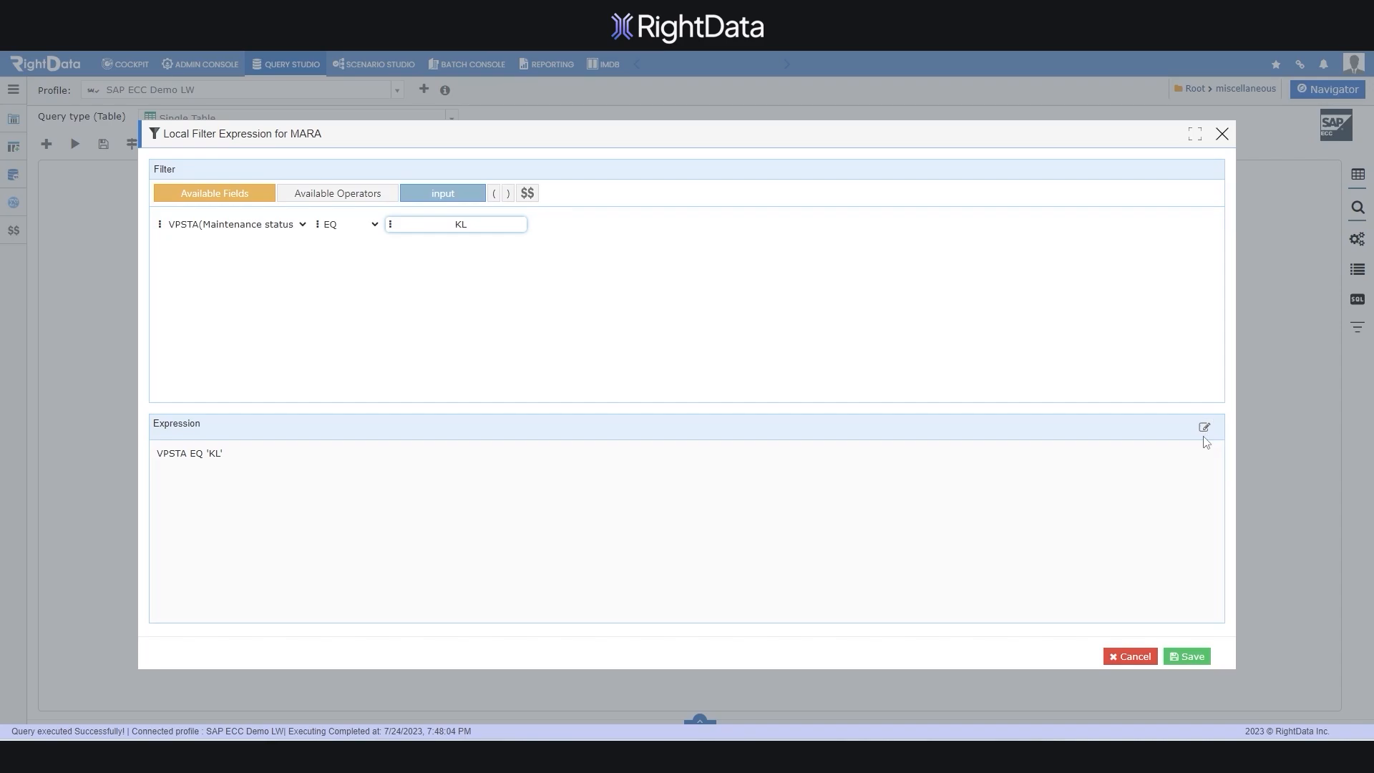
click(1189, 659)
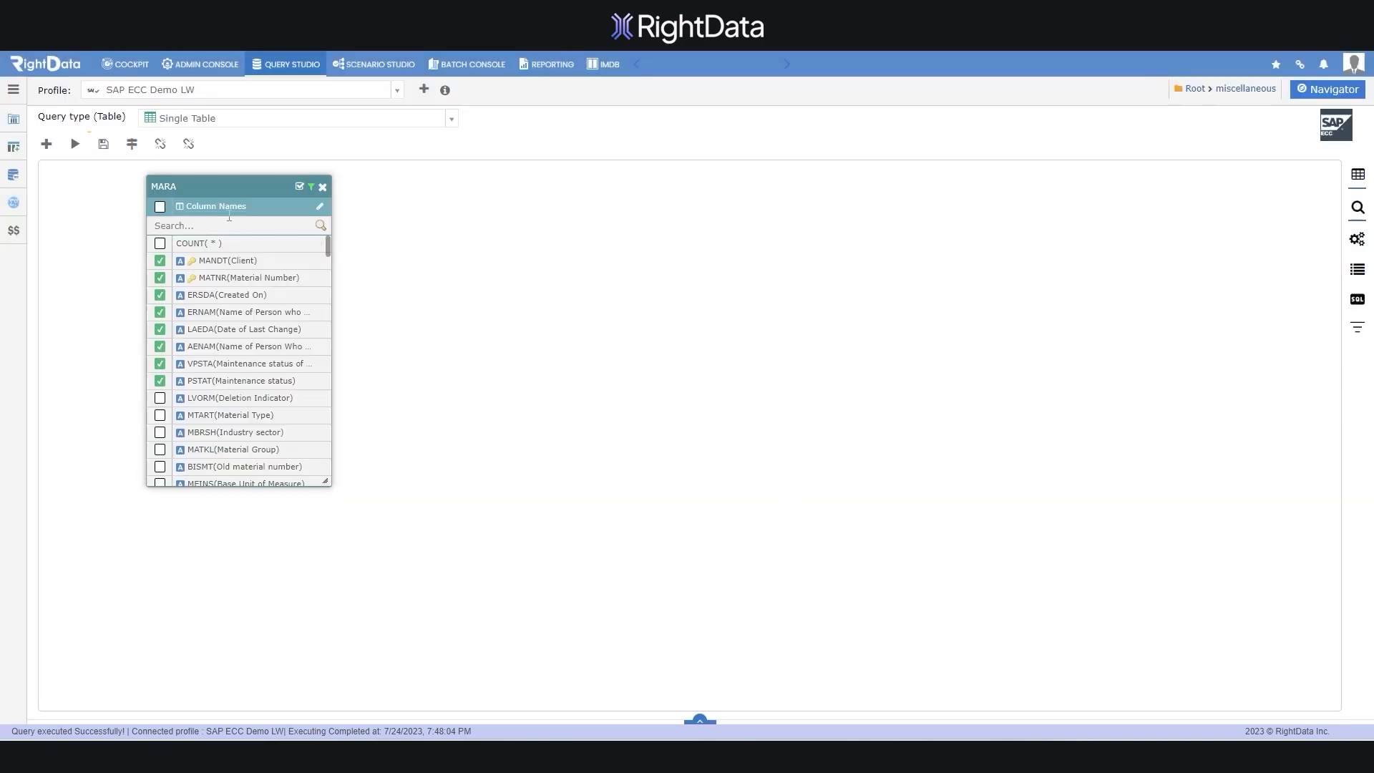
- Execute the filtered query, and remove the local filter from MARA
click(75, 145)
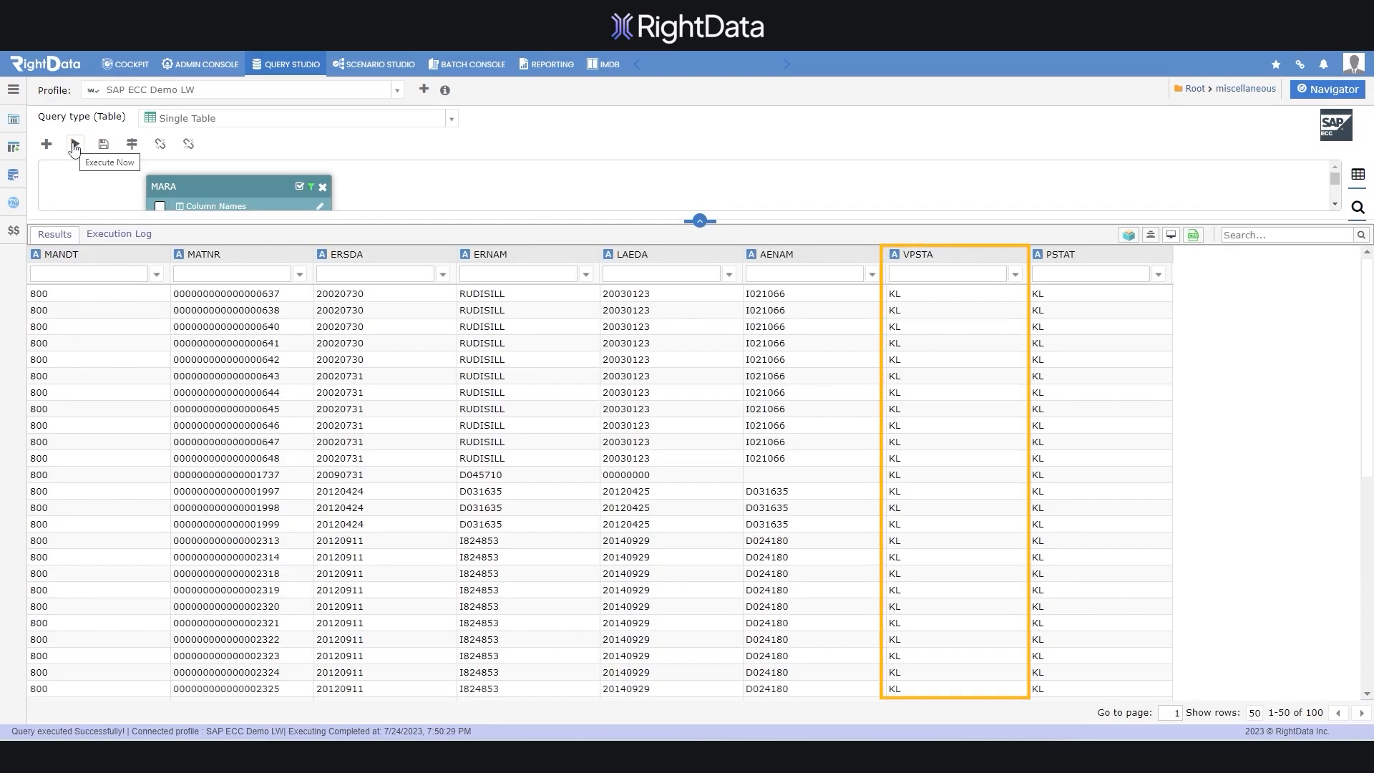
click(701, 222)
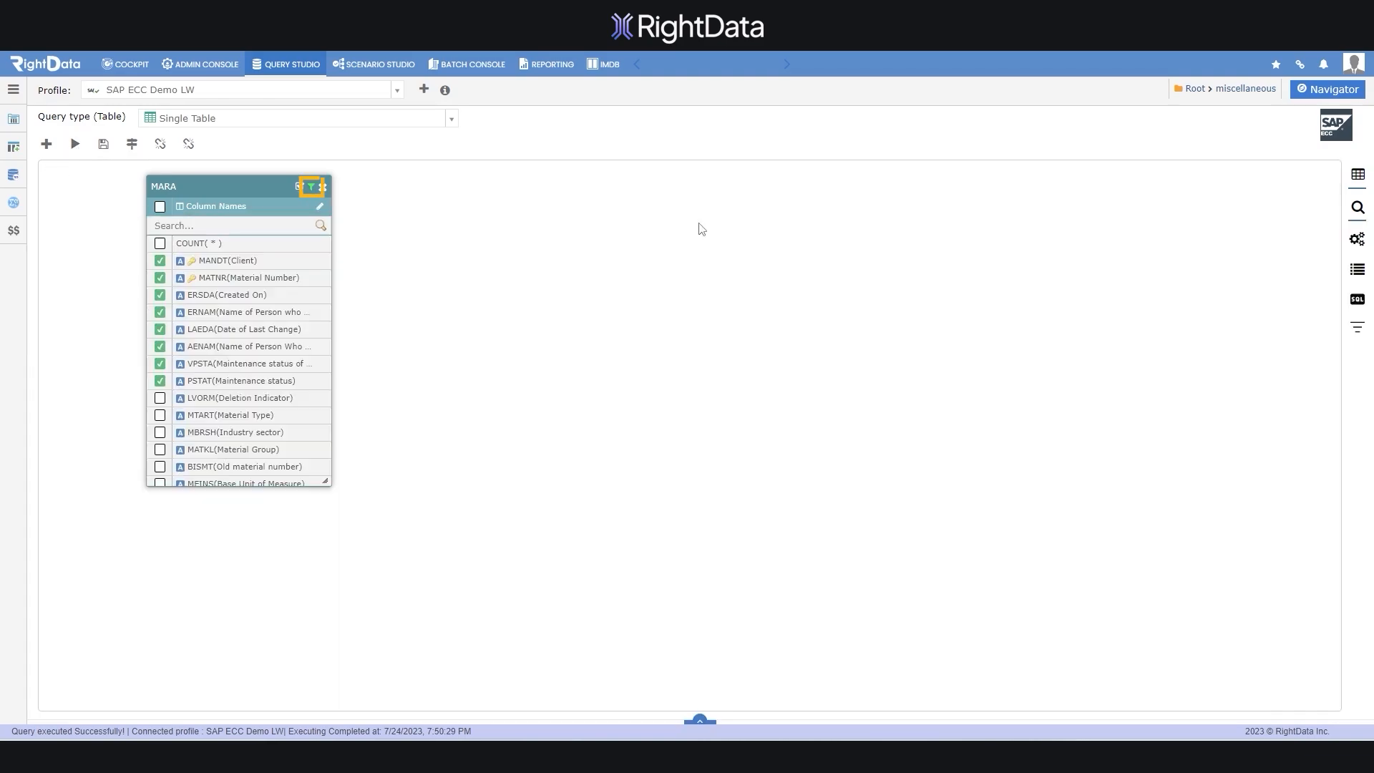
click(311, 188)
click(1120, 660)
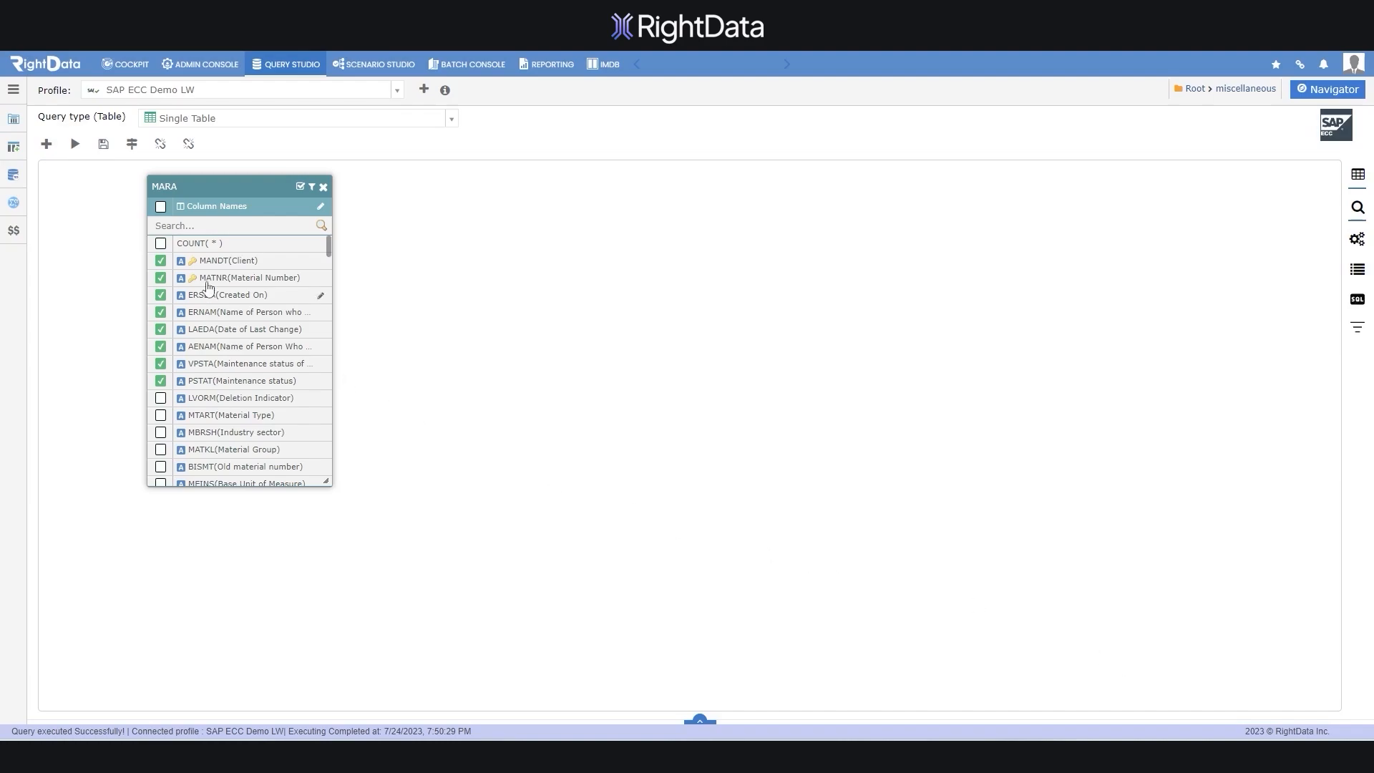
- Clear the whole MARA column selection and reselect the MANDT (Client) column
click(161, 208)
click(161, 207)
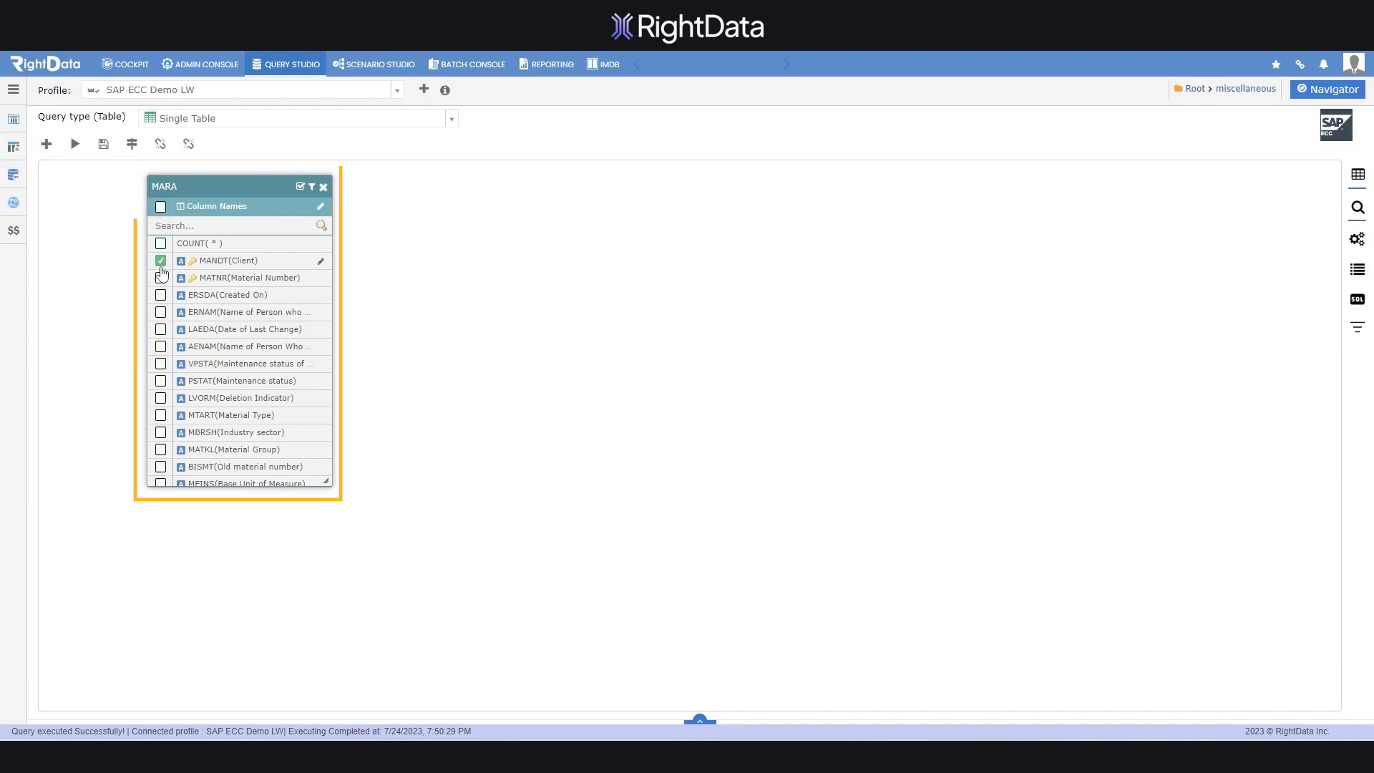
scroll(162, 411, down, 5)
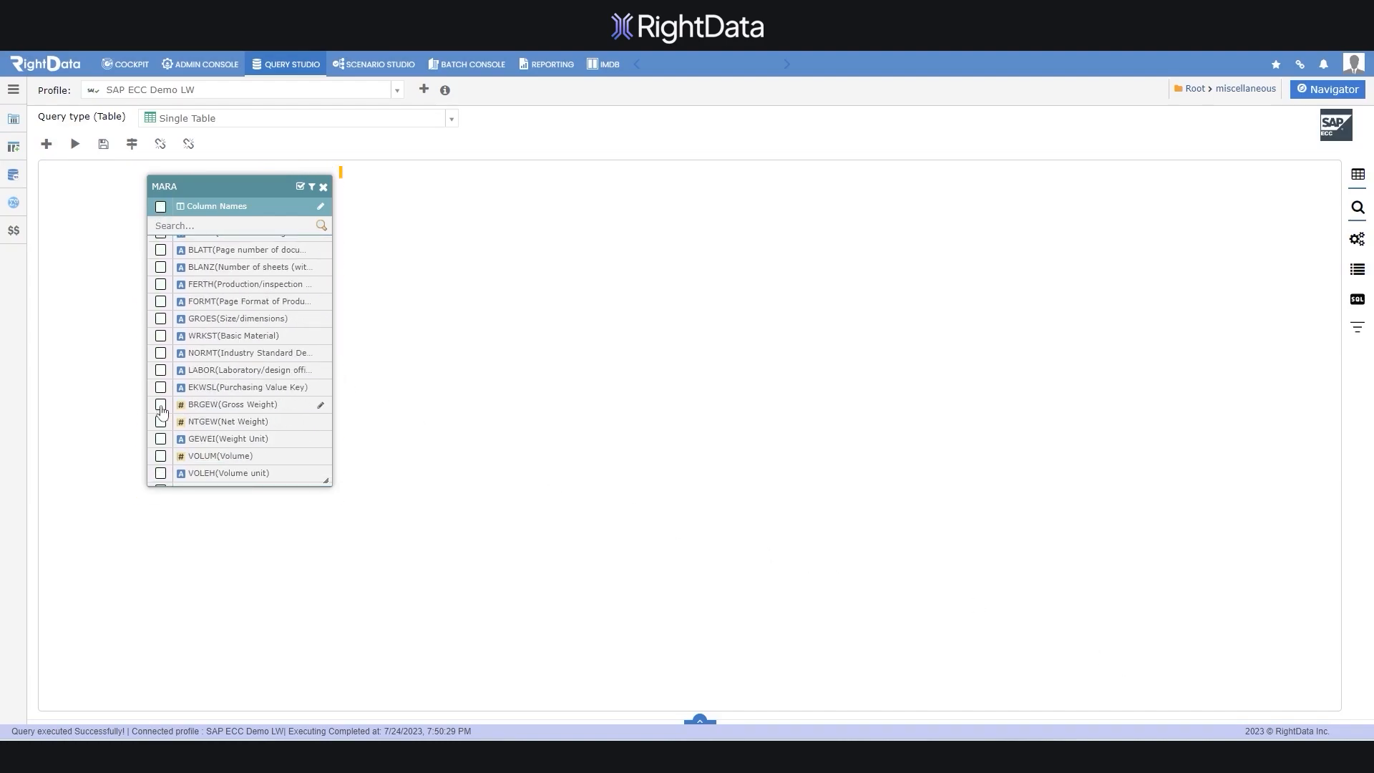
- Set the query's aggregation type to MAX, and execute the MARA query with the BRGEW (Gross Weight) column
click(1357, 240)
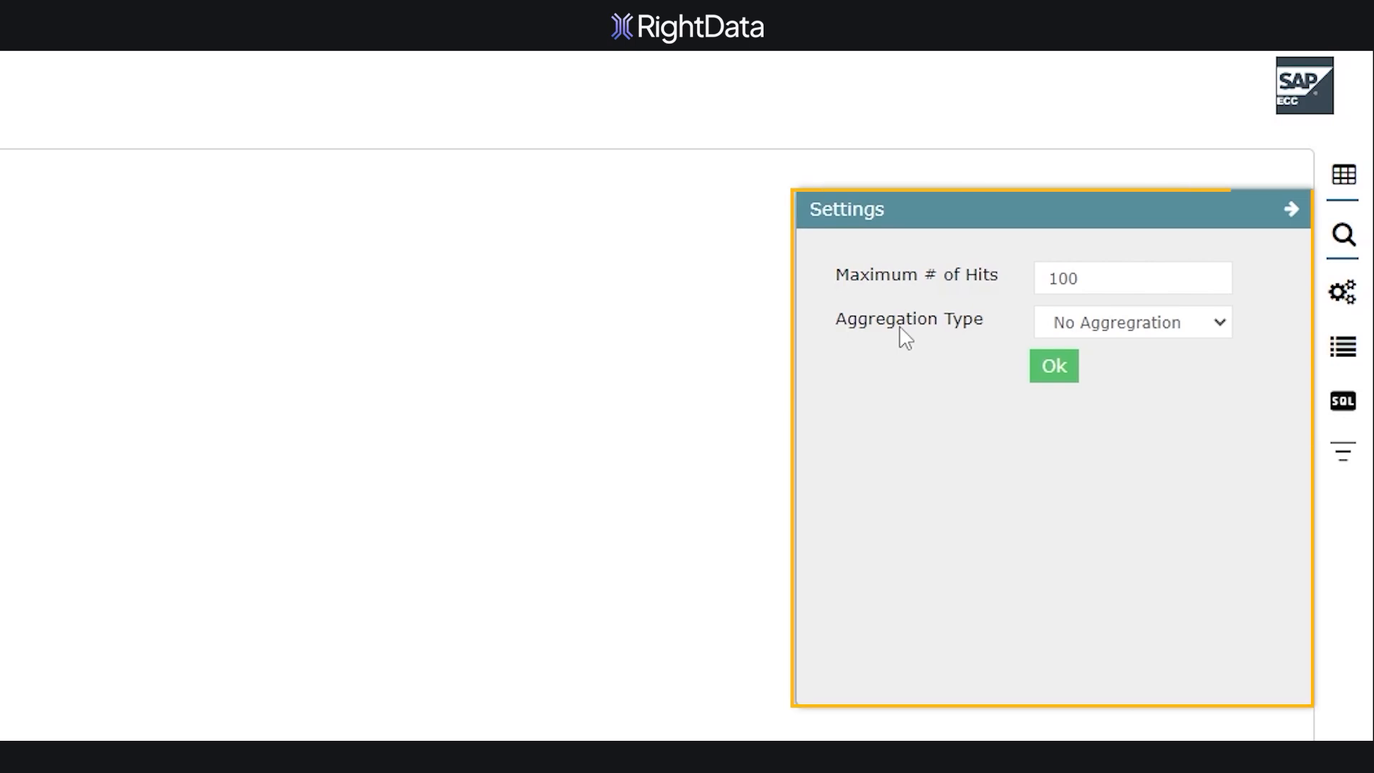
click(1205, 337)
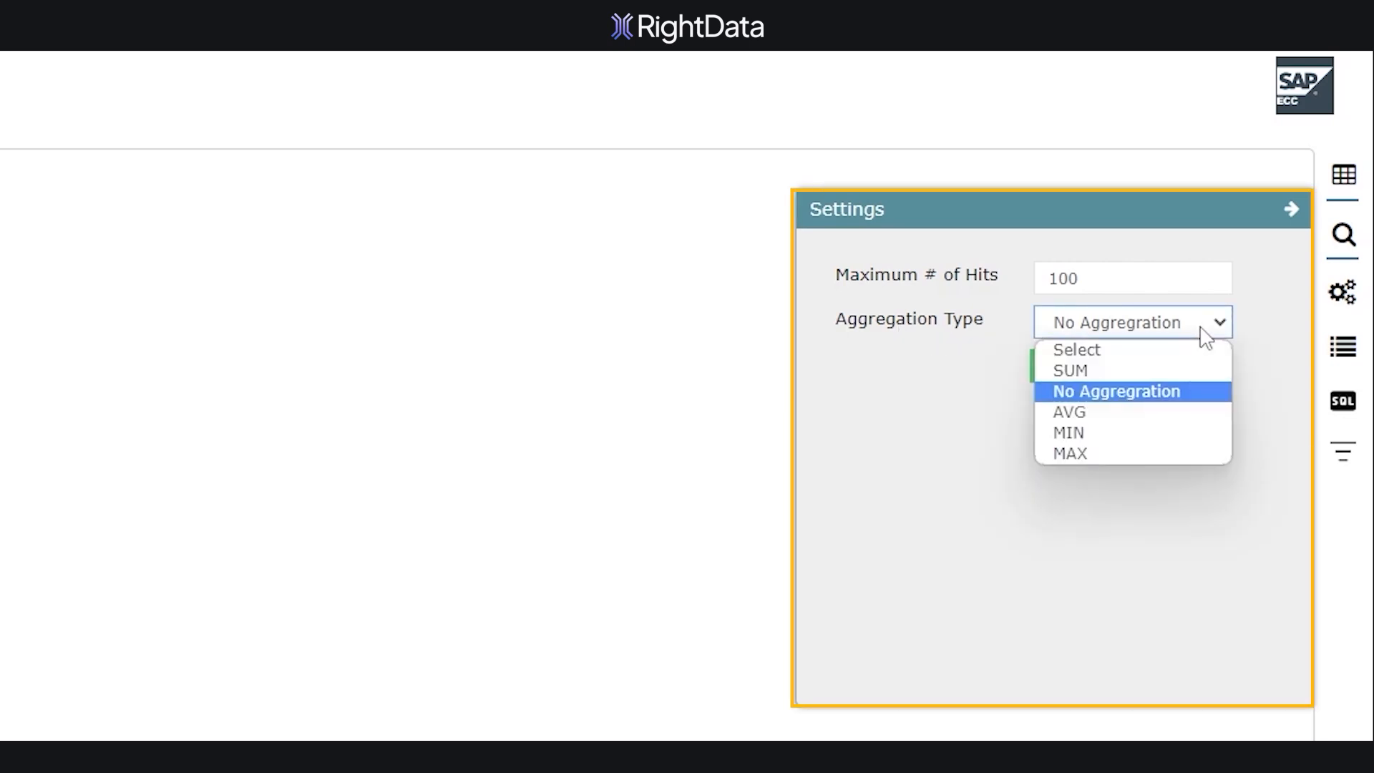
click(1078, 454)
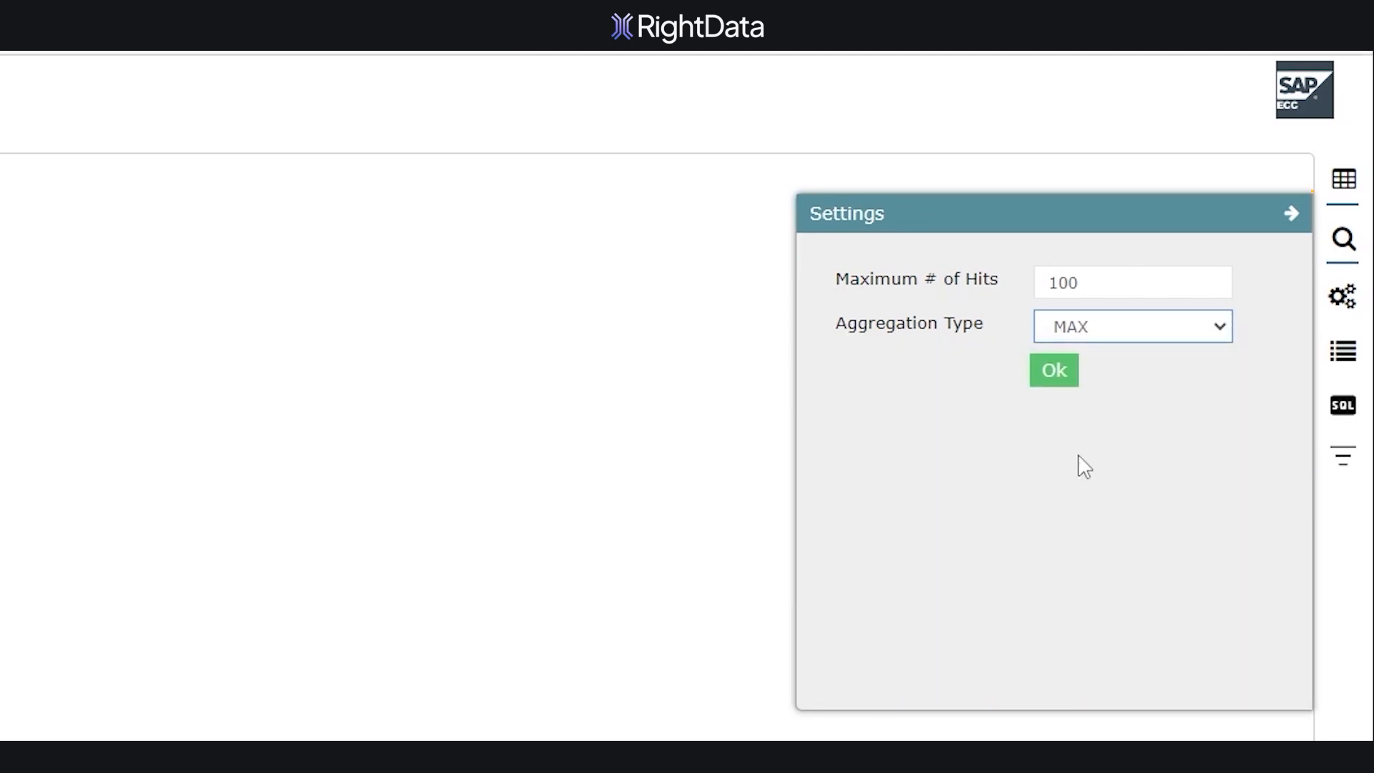
click(1056, 372)
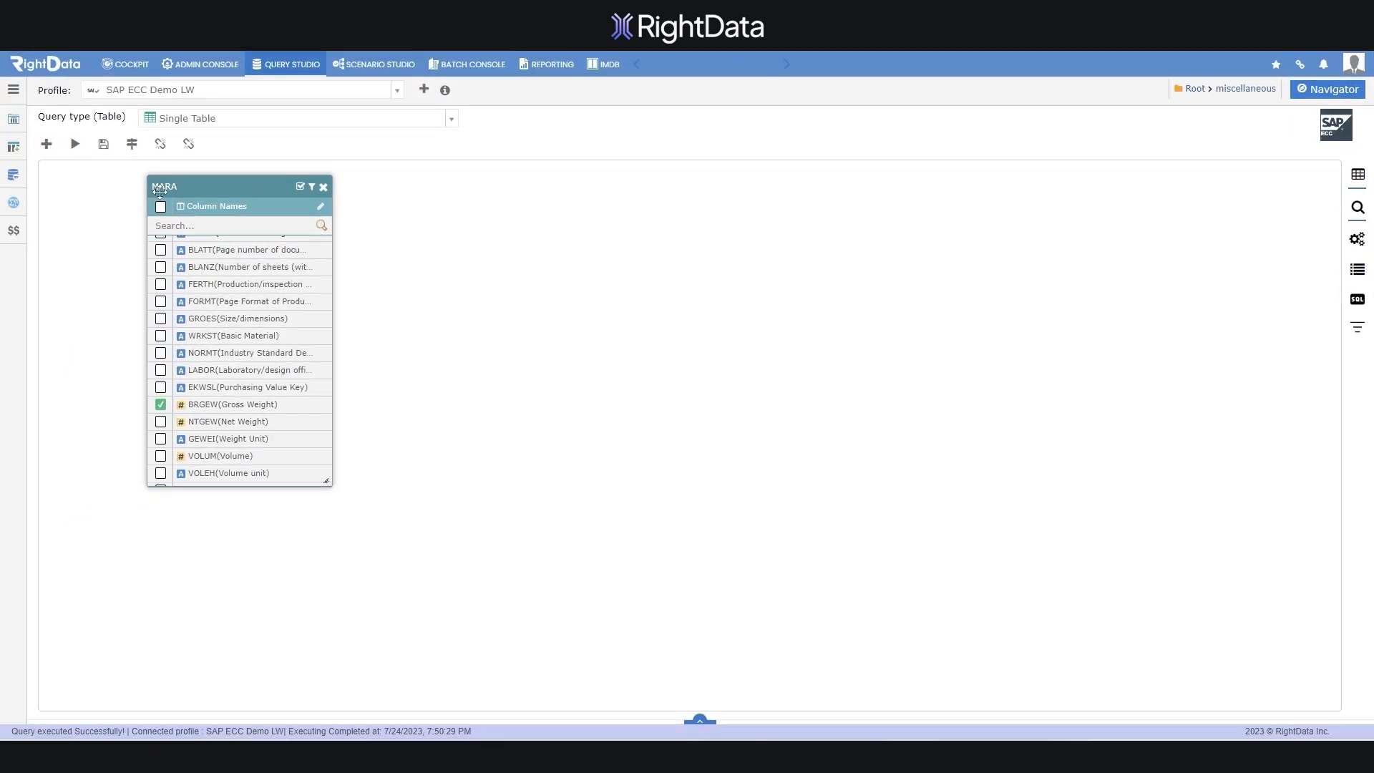
click(76, 145)
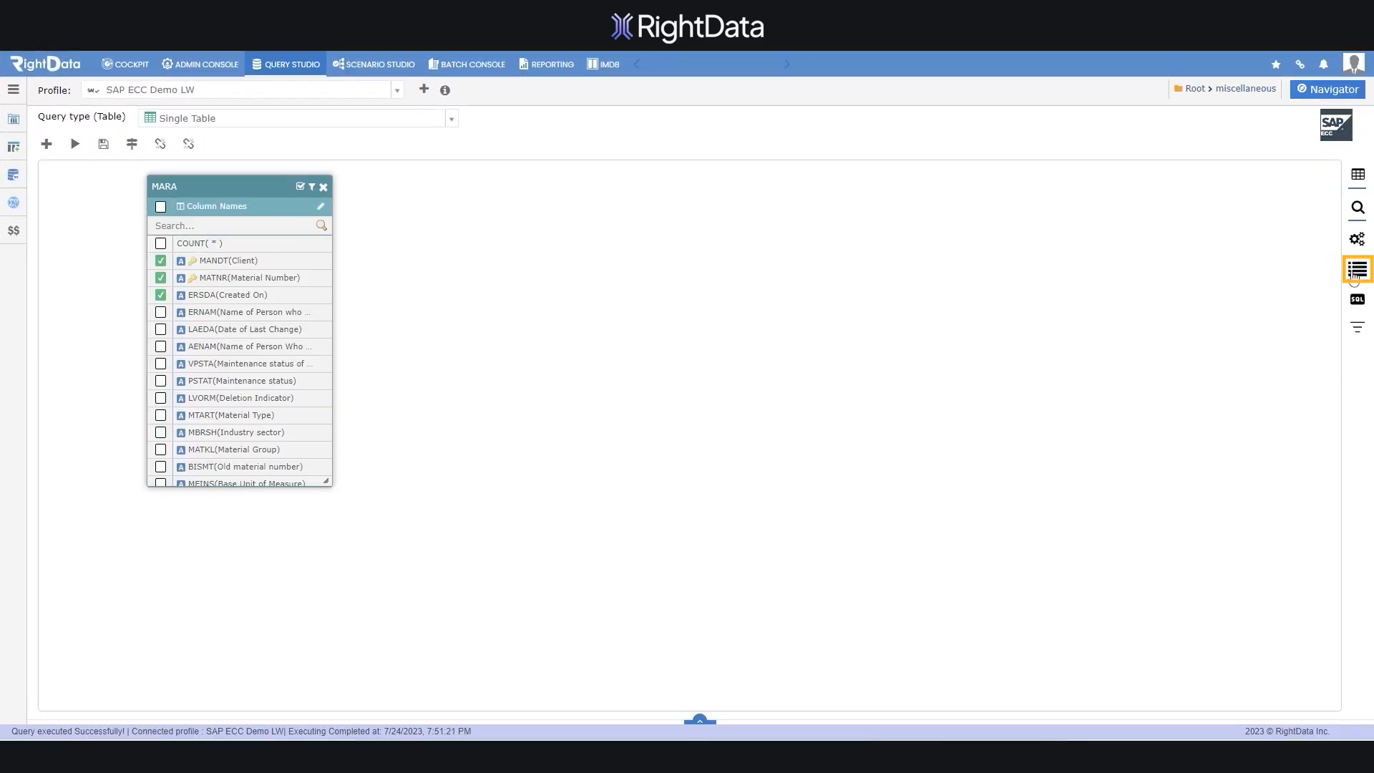
- Show the output columns list, and add ERNAM, LAEDA, AENAM and VPSTA to the MARA column selection
click(1354, 279)
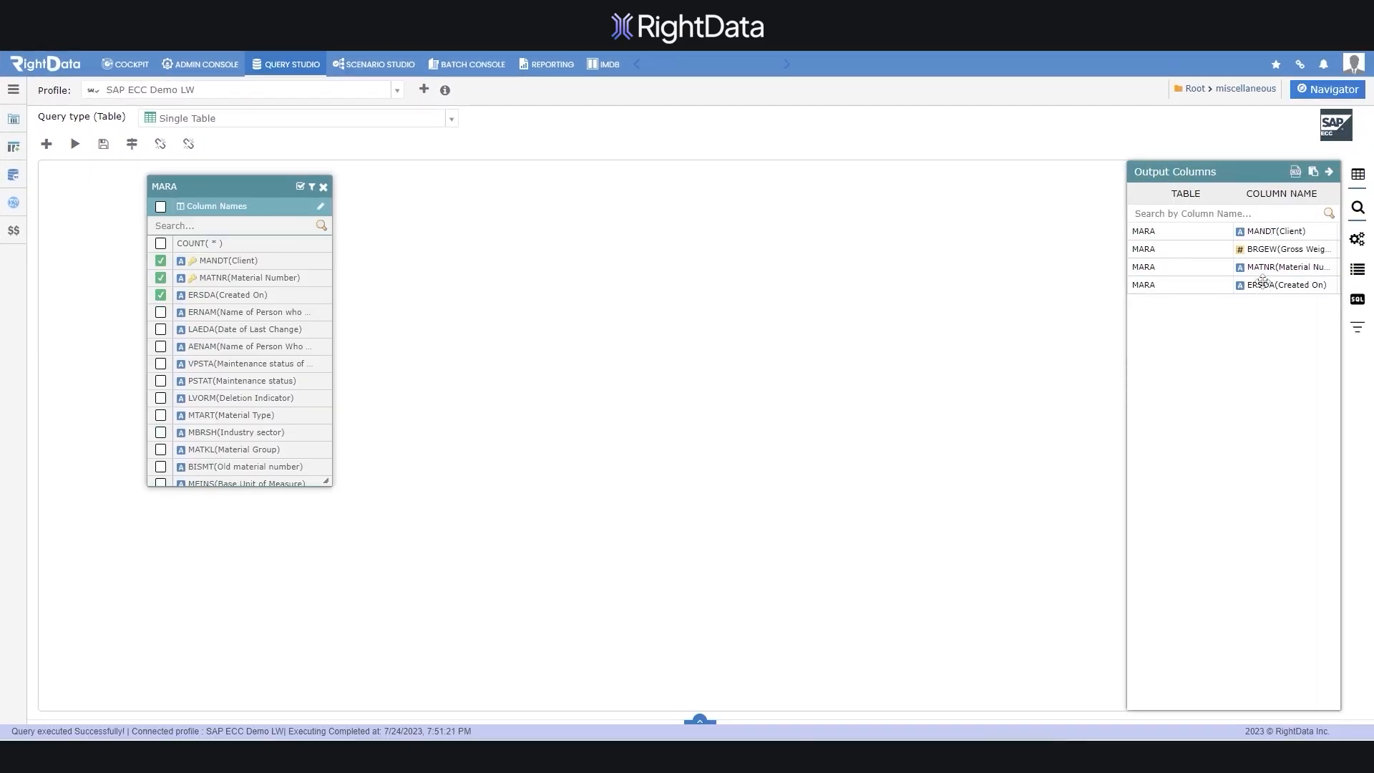
click(161, 312)
click(161, 329)
click(161, 346)
click(162, 363)
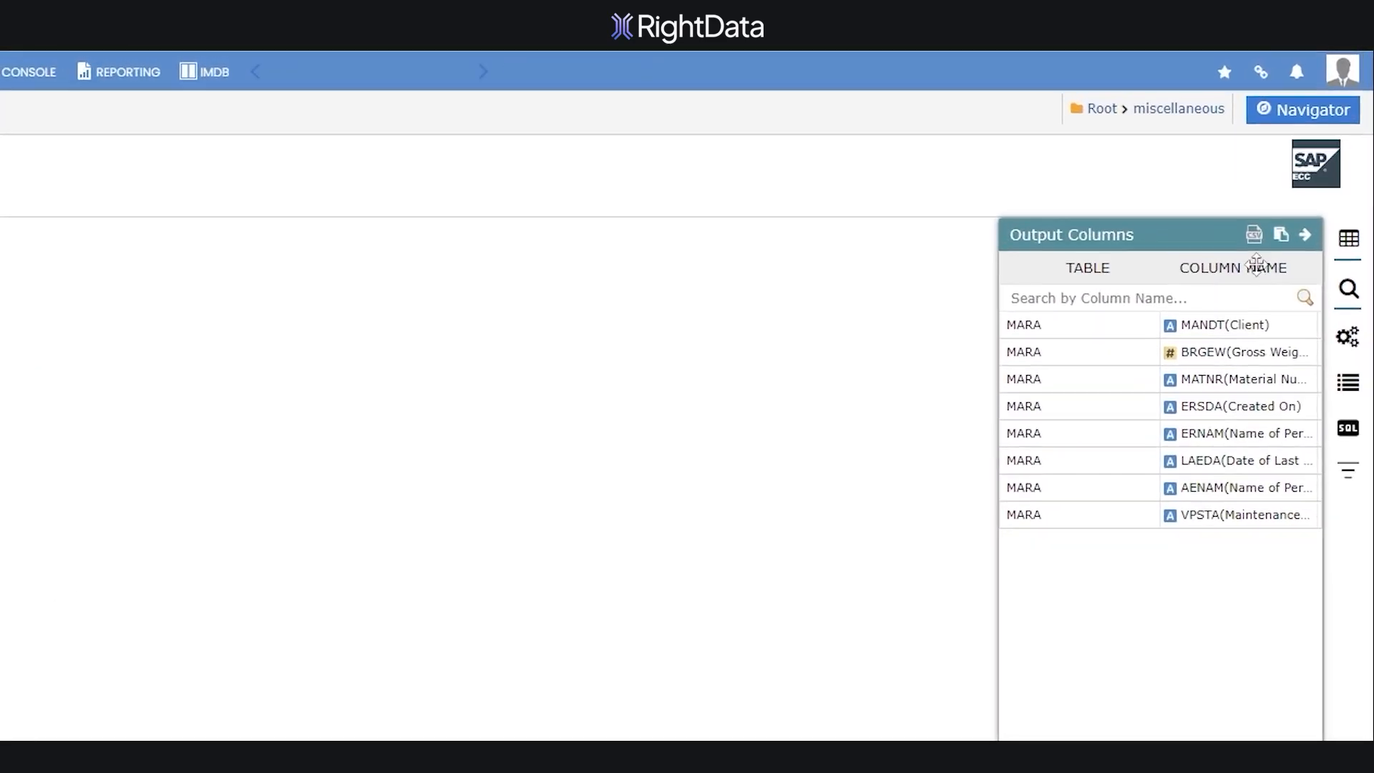
- Export the output columns list as a CSV file, and view the executable query text
click(1232, 274)
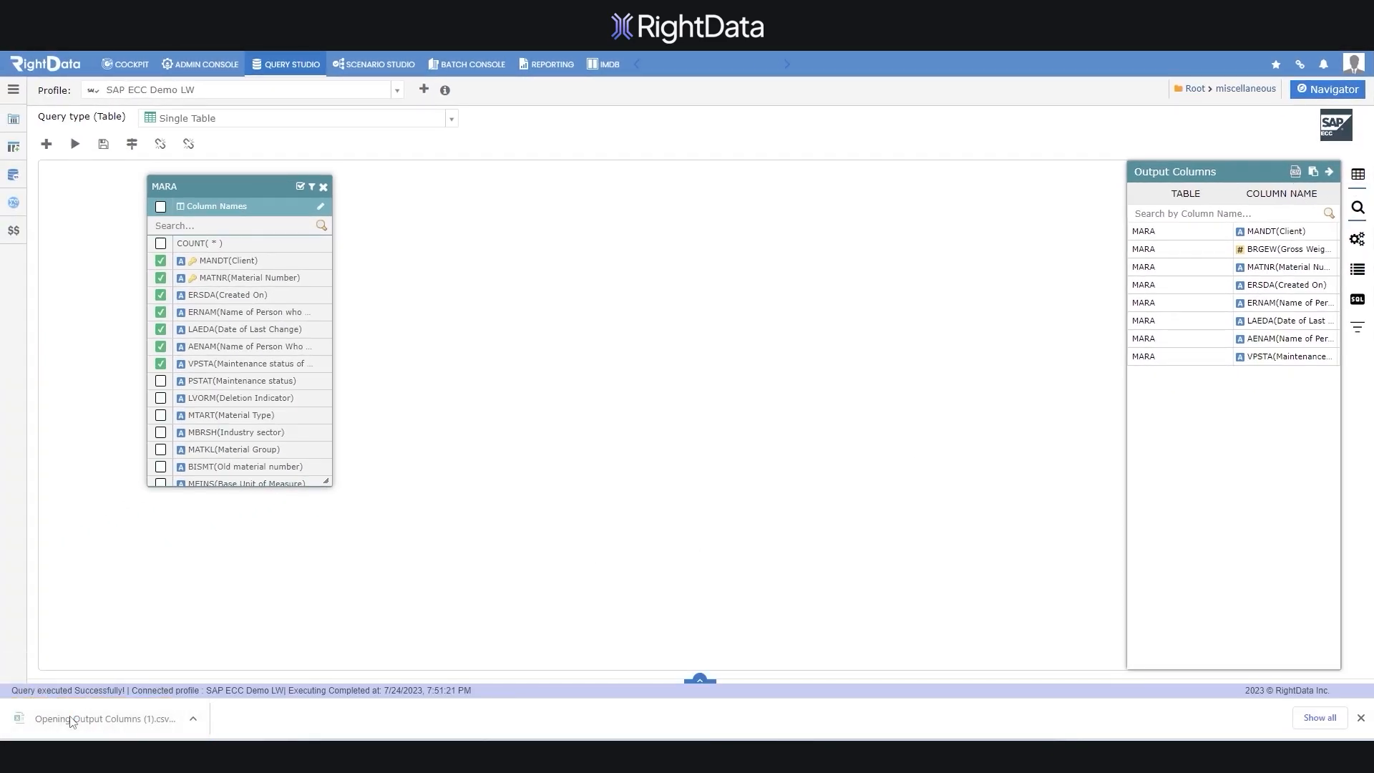
click(1263, 272)
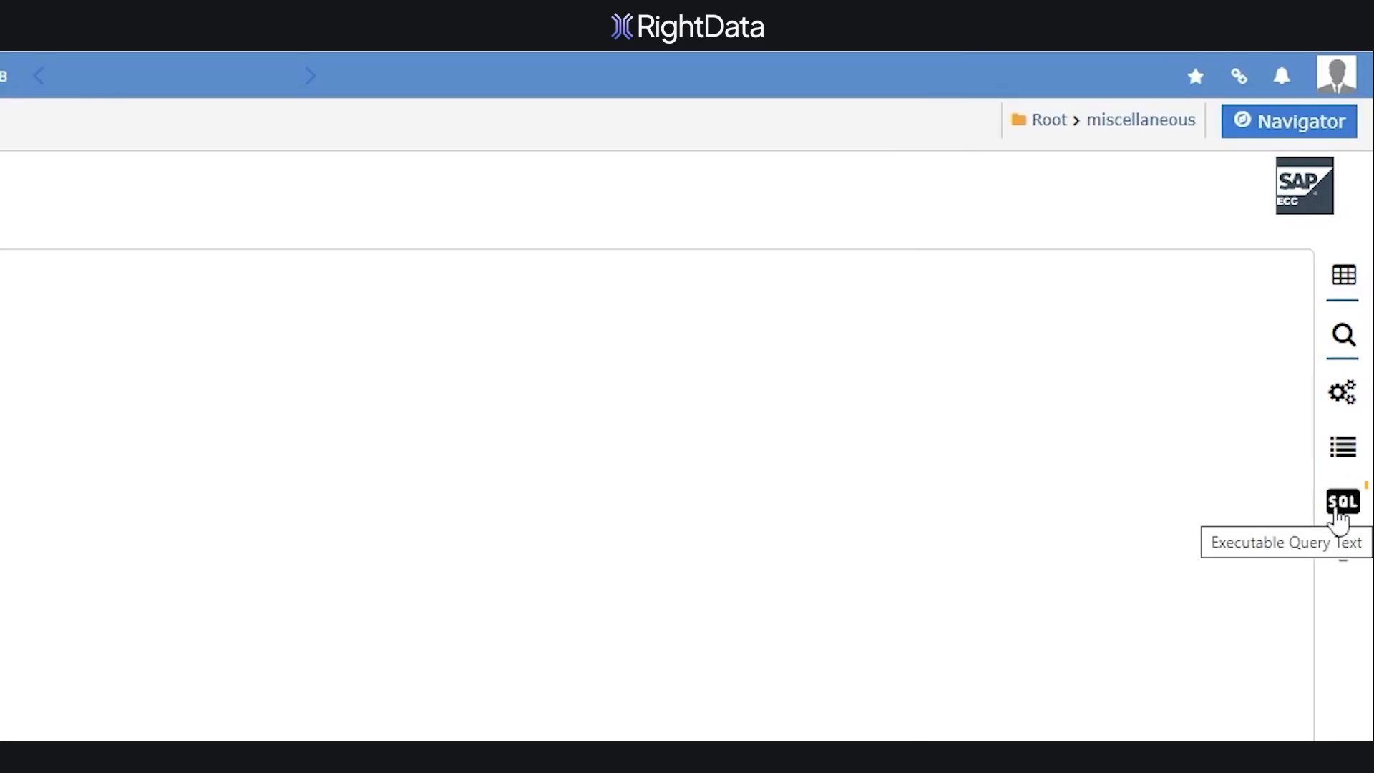
click(1342, 505)
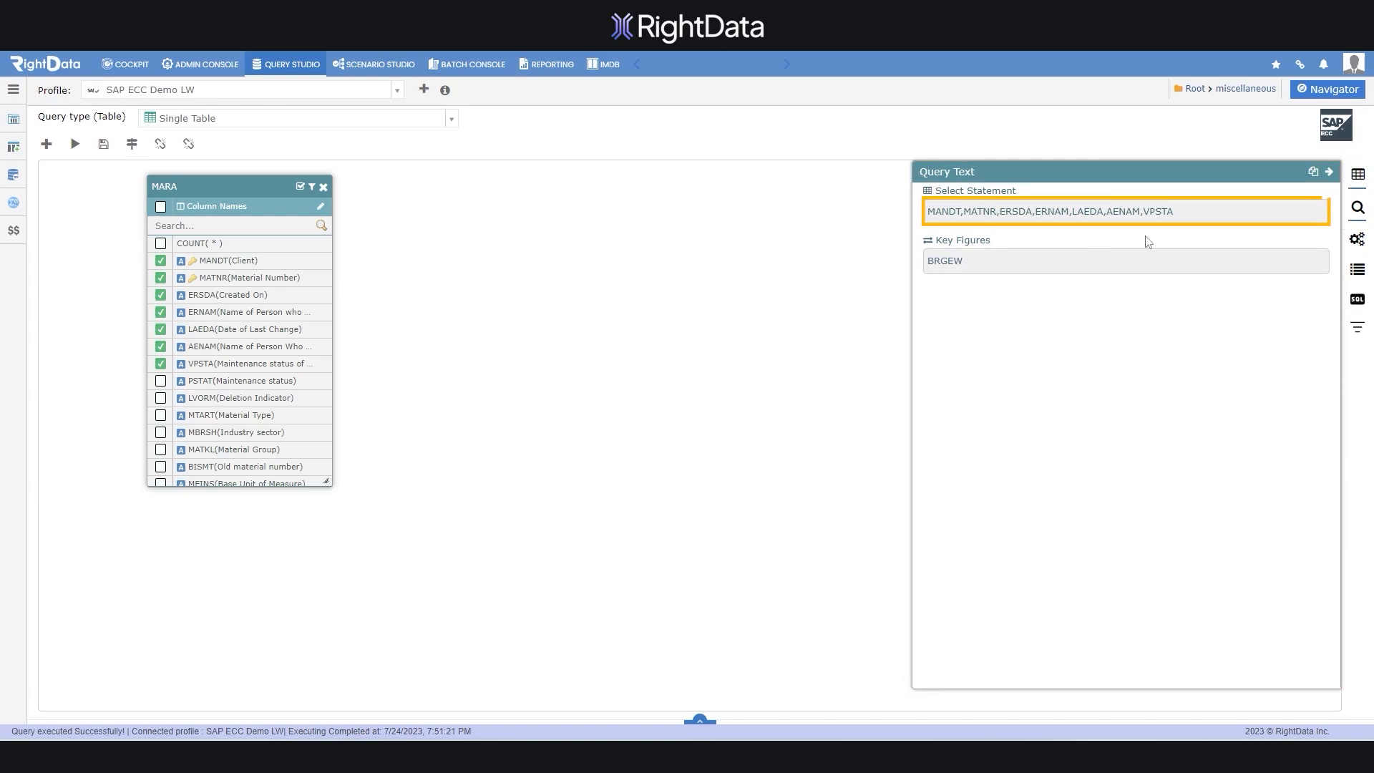
click(1329, 173)
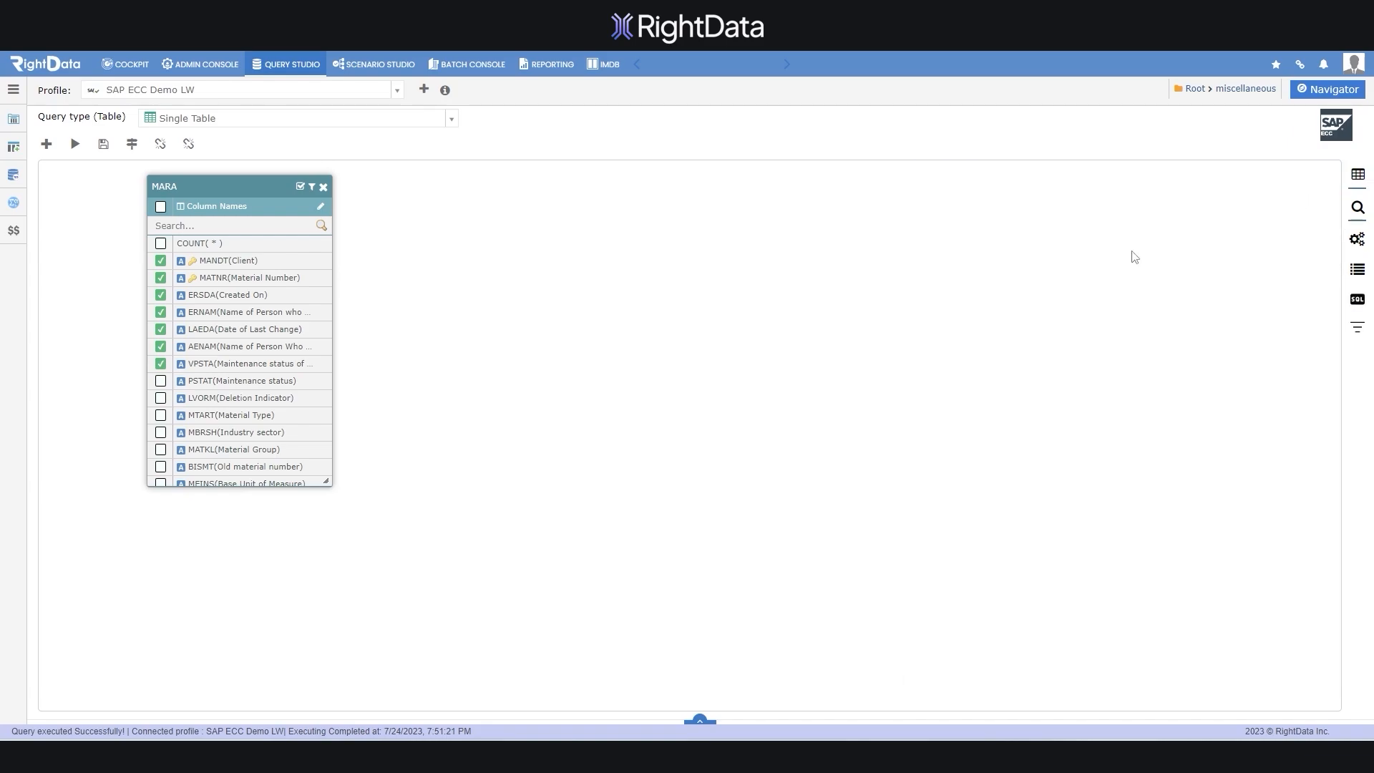
- Start saving the MARA query and choose the Root/Video folder as its destination
click(104, 145)
click(840, 310)
scroll(513, 347, down, 2)
click(497, 346)
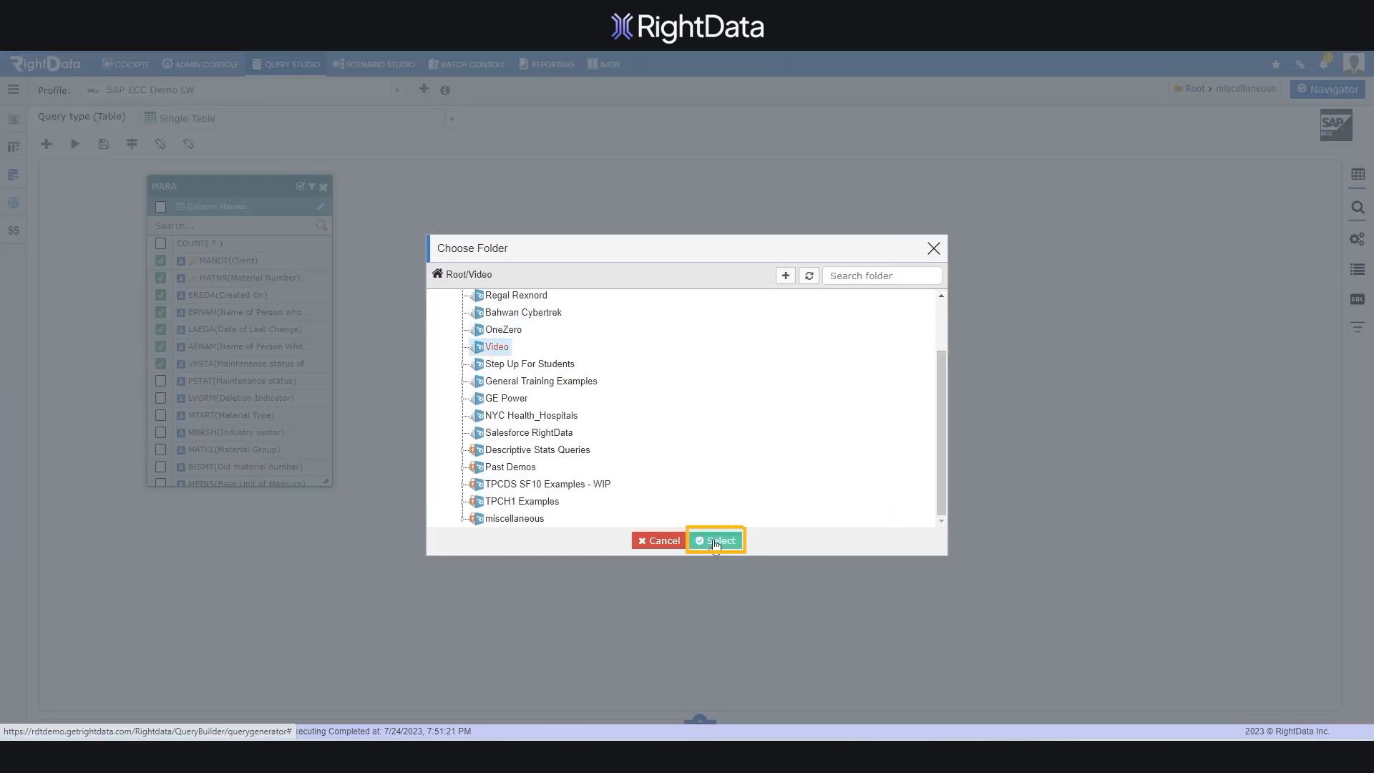
click(715, 542)
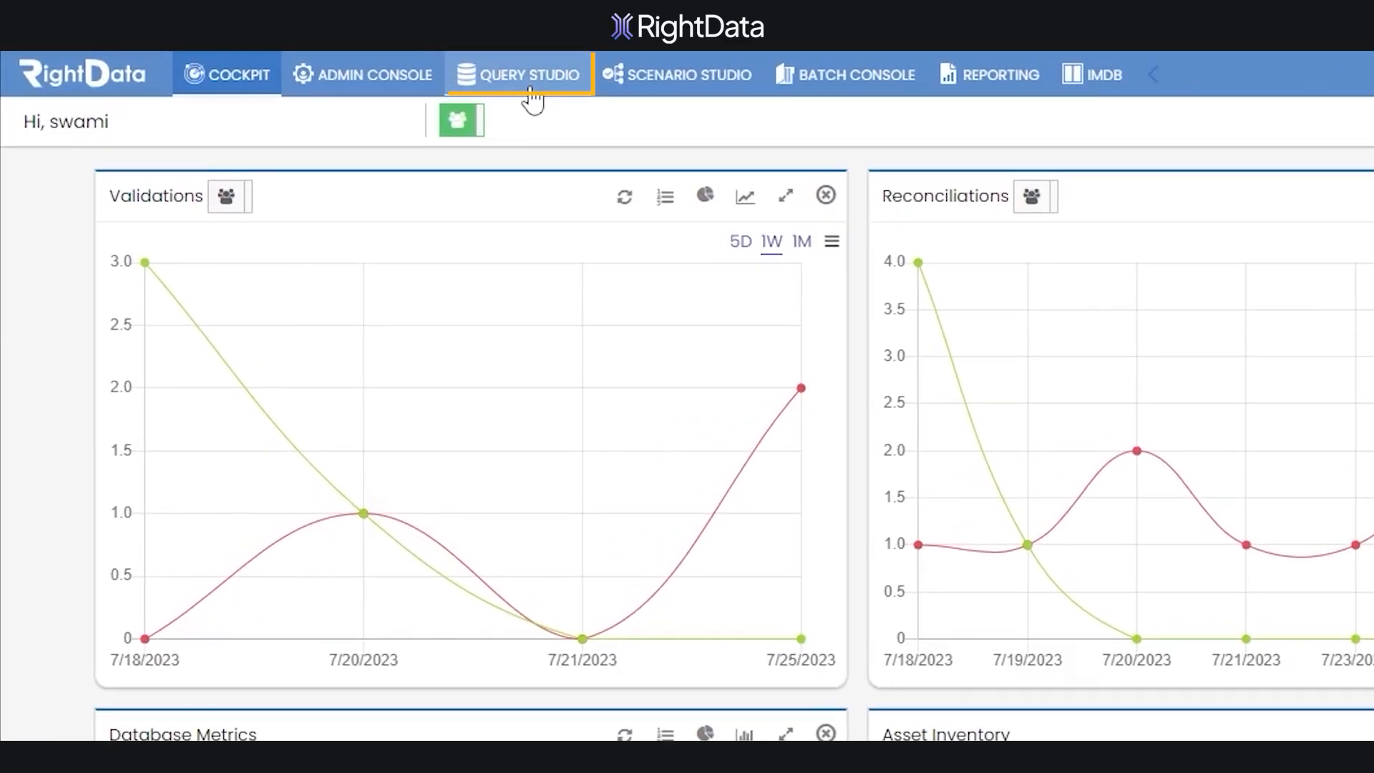
- Create a new query in Query Studio using the SAP ECC profile
click(530, 75)
mouse_move(27, 243)
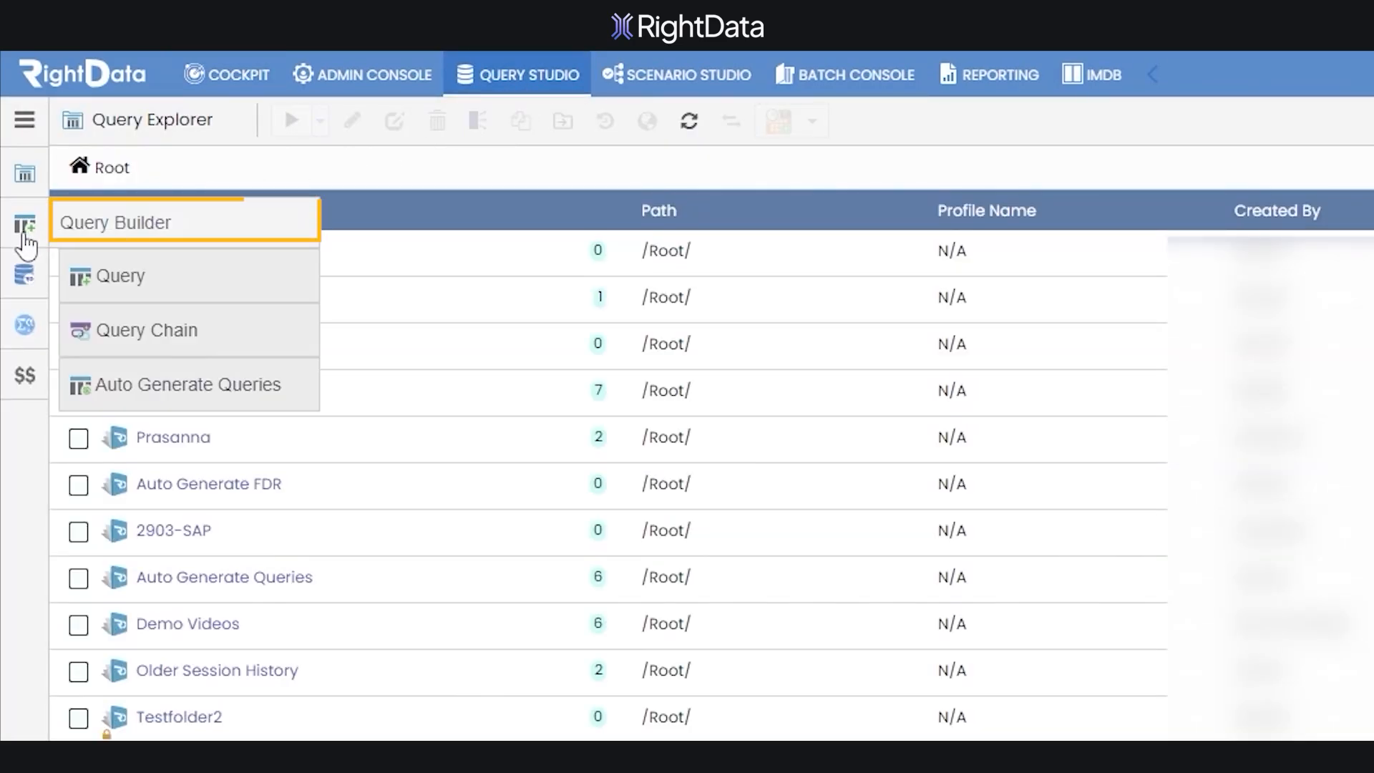
click(116, 278)
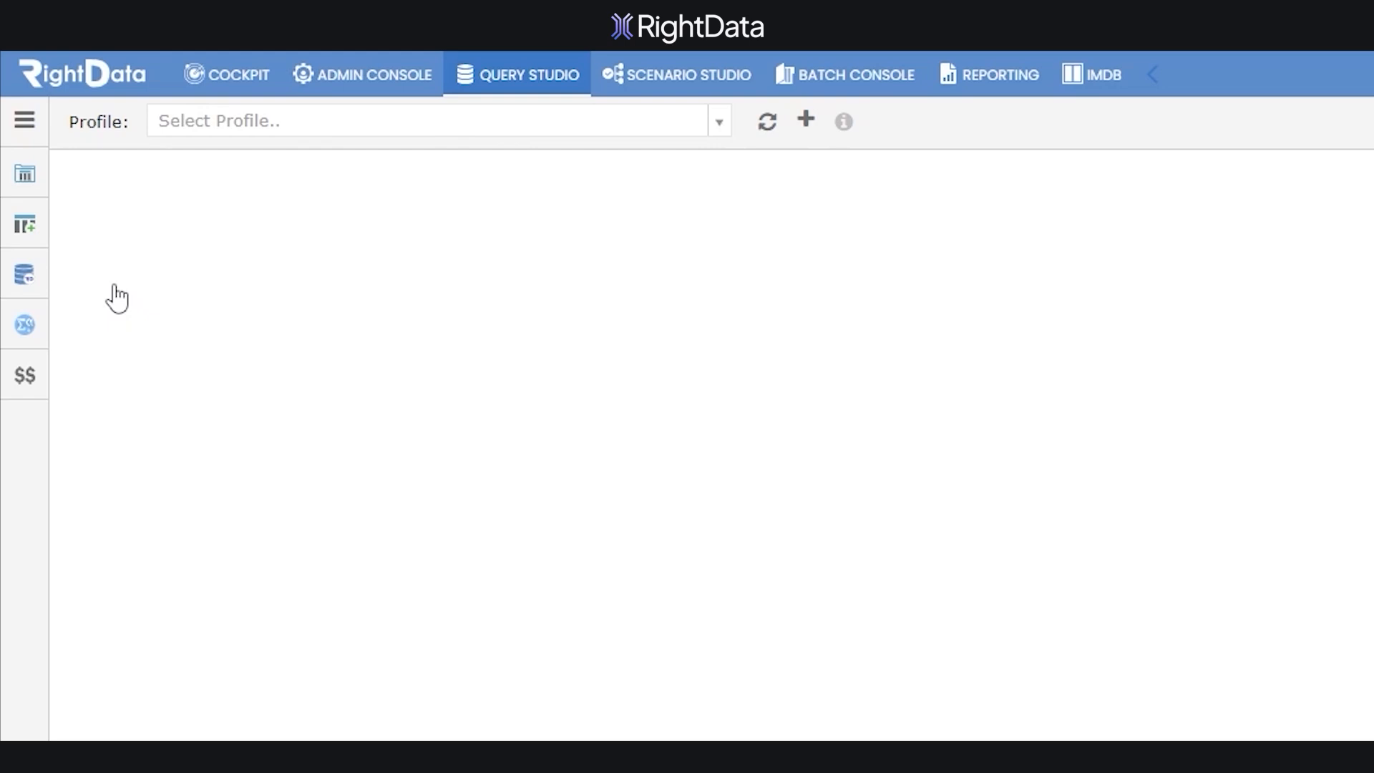
click(720, 123)
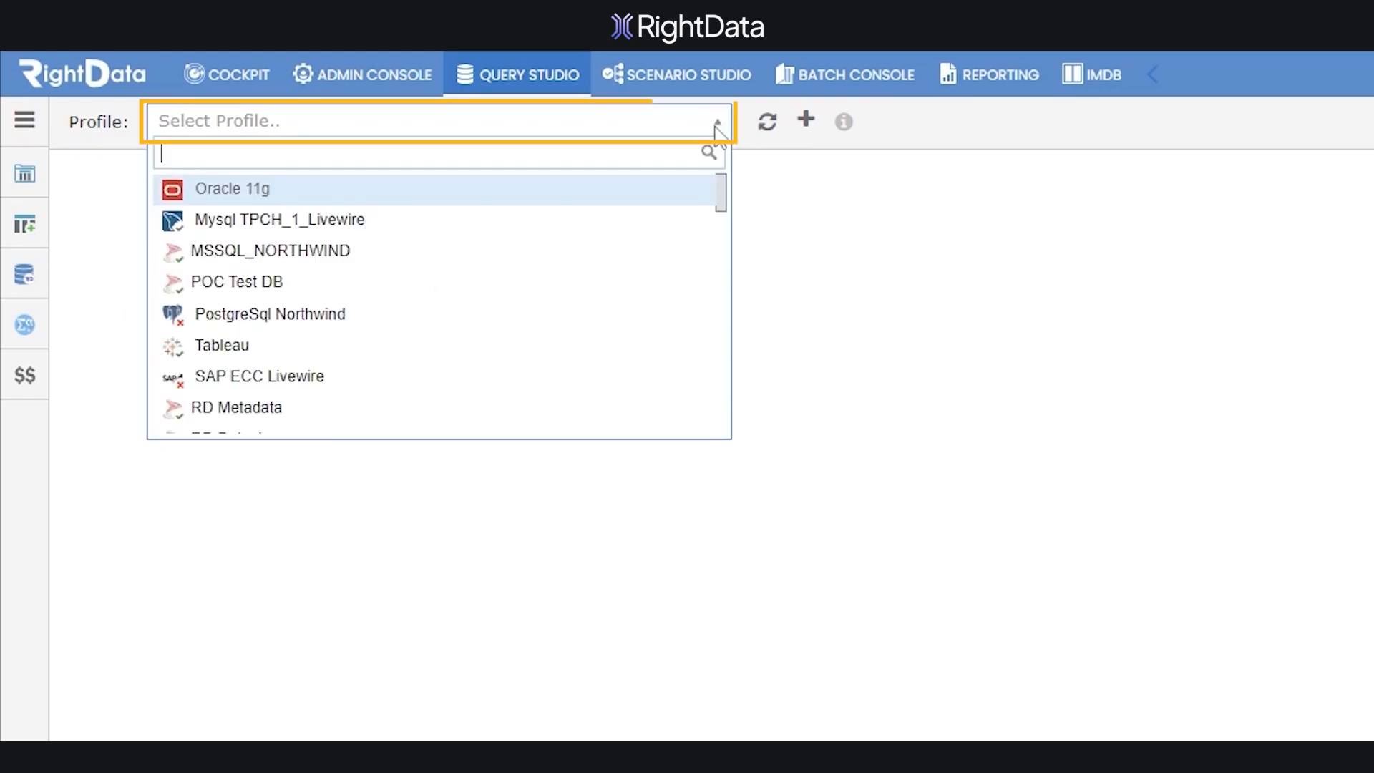
text(SAP)
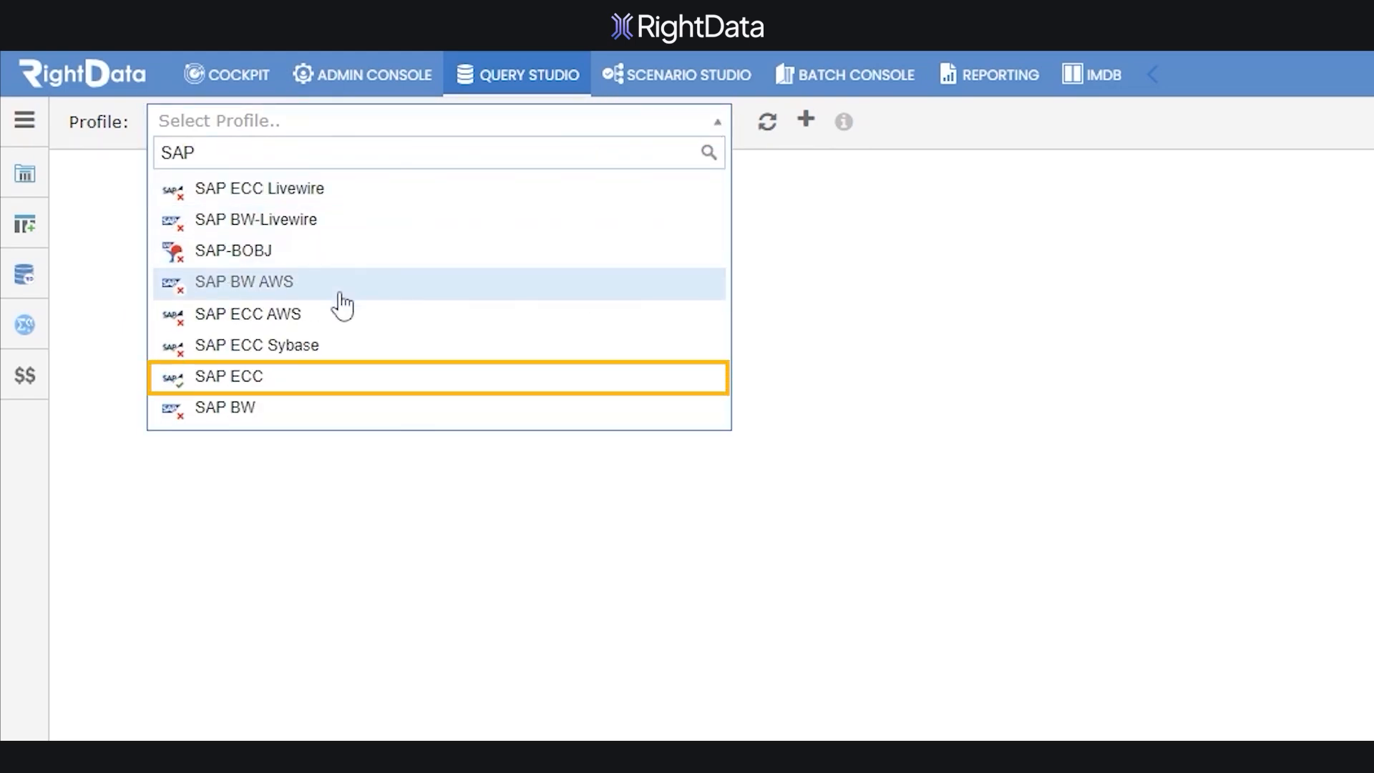
click(251, 383)
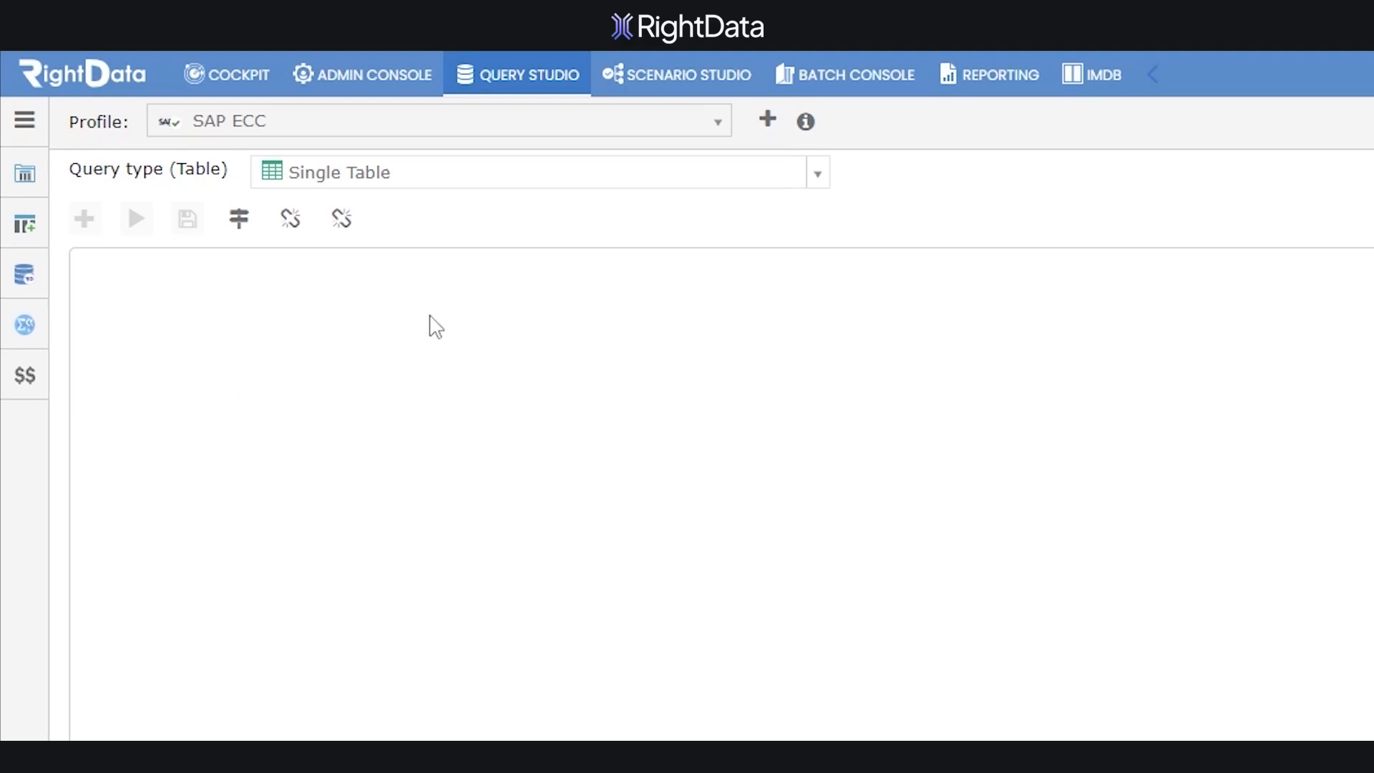
- Set the query type to Multiple Tables, and place the VBAK and VBAP tables from the Navigator side by side
click(816, 183)
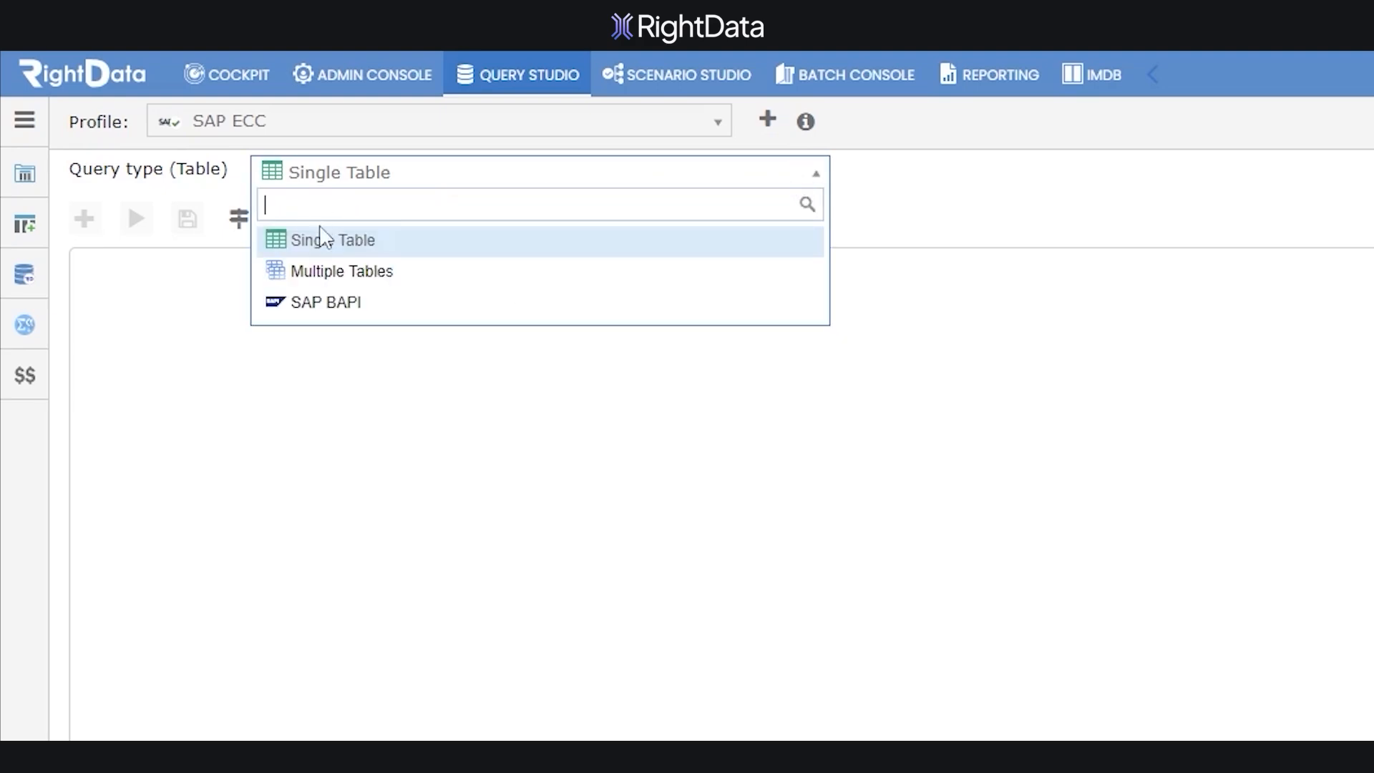
click(320, 275)
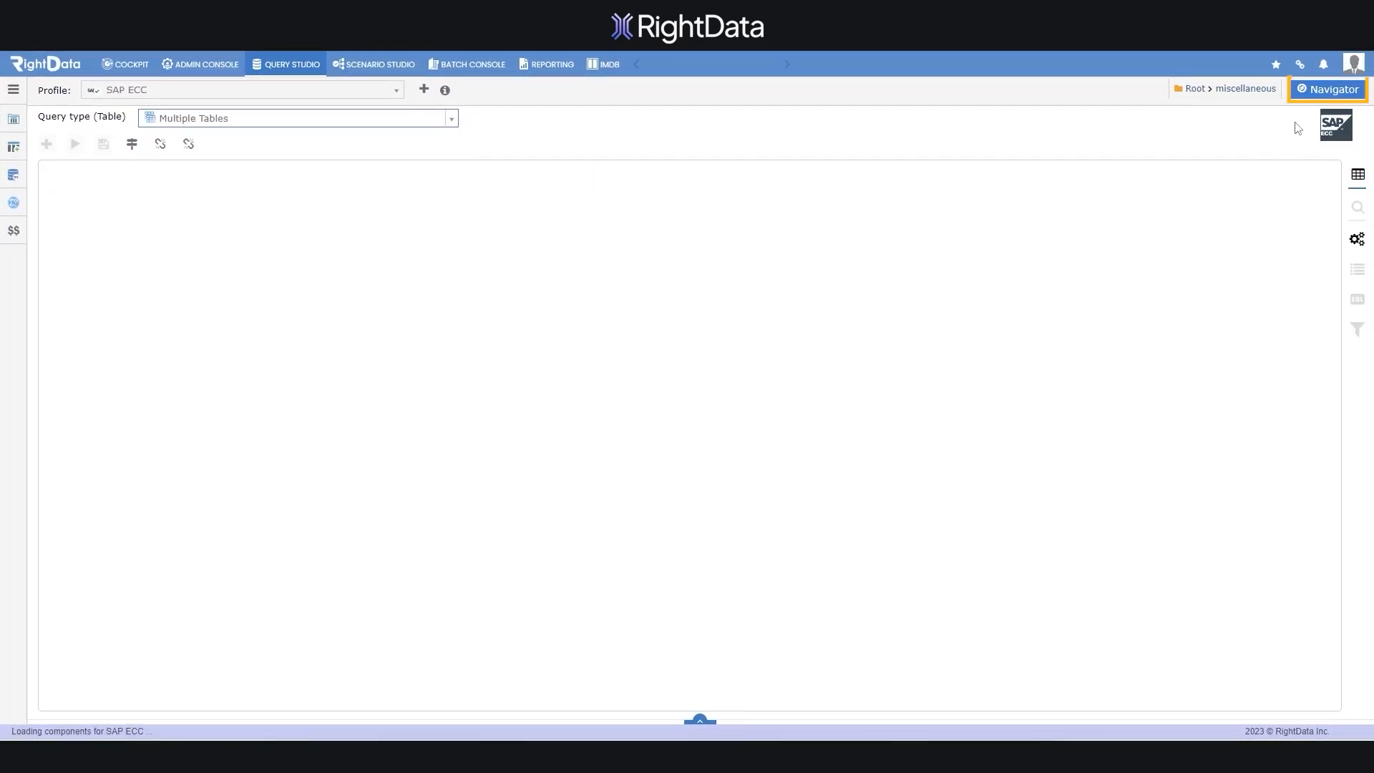
click(1326, 89)
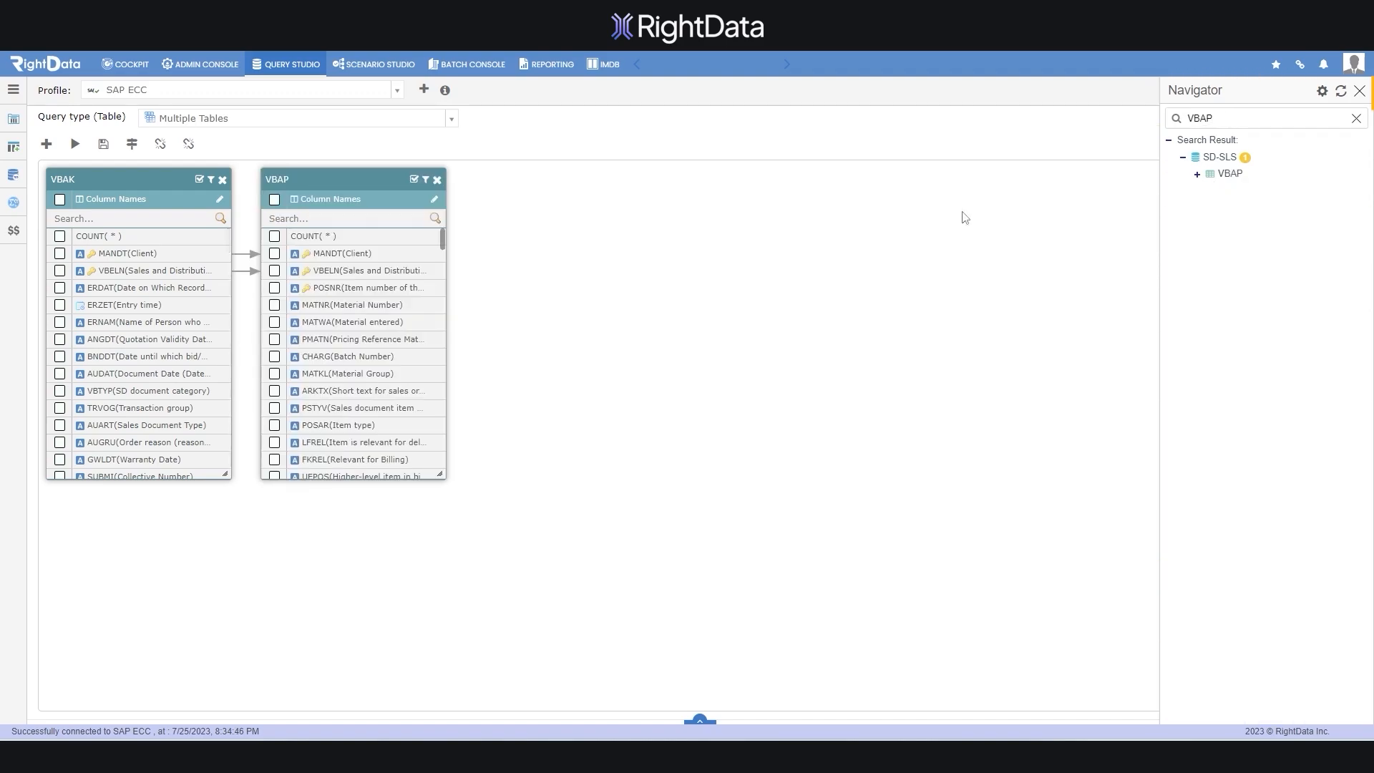
drag(375, 181, 388, 179)
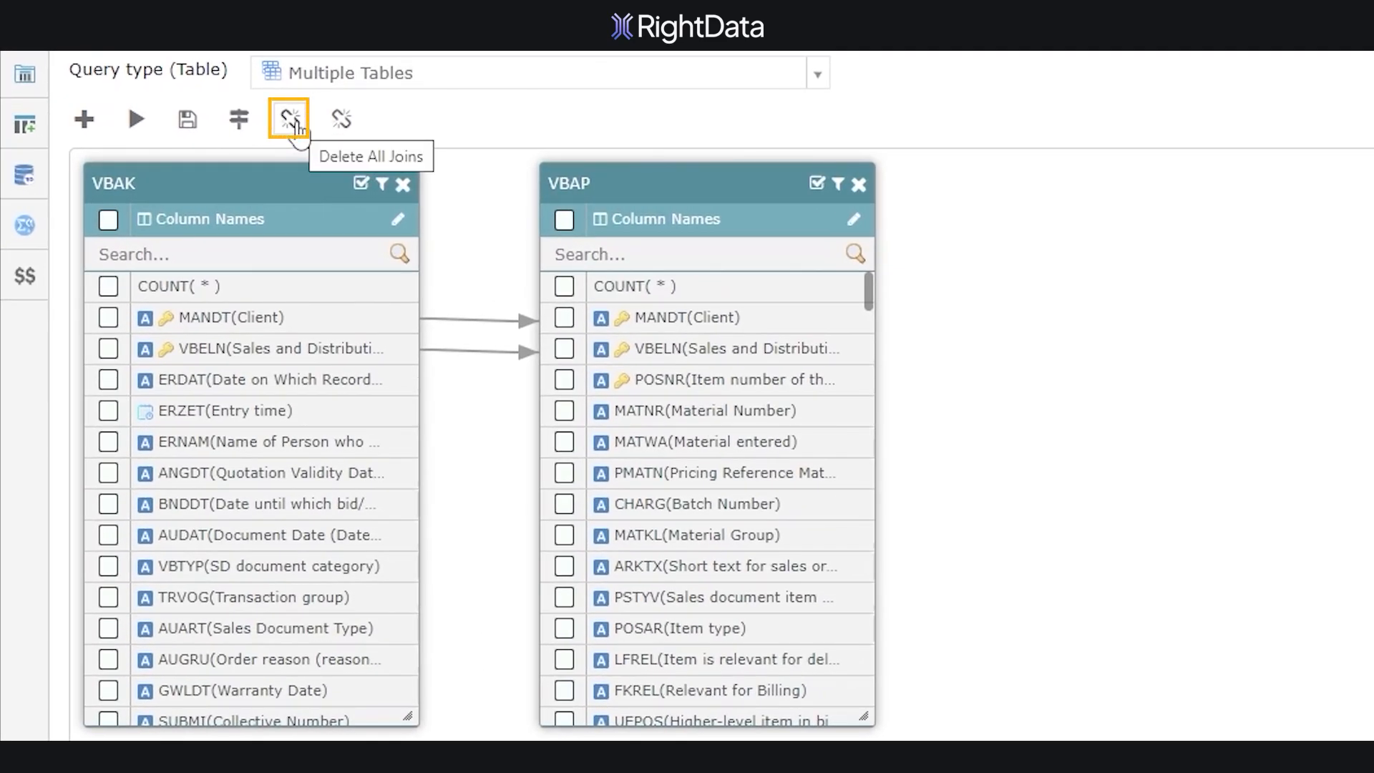
- Delete all joins between VBAK and VBAP, and recreate them automatically
click(295, 126)
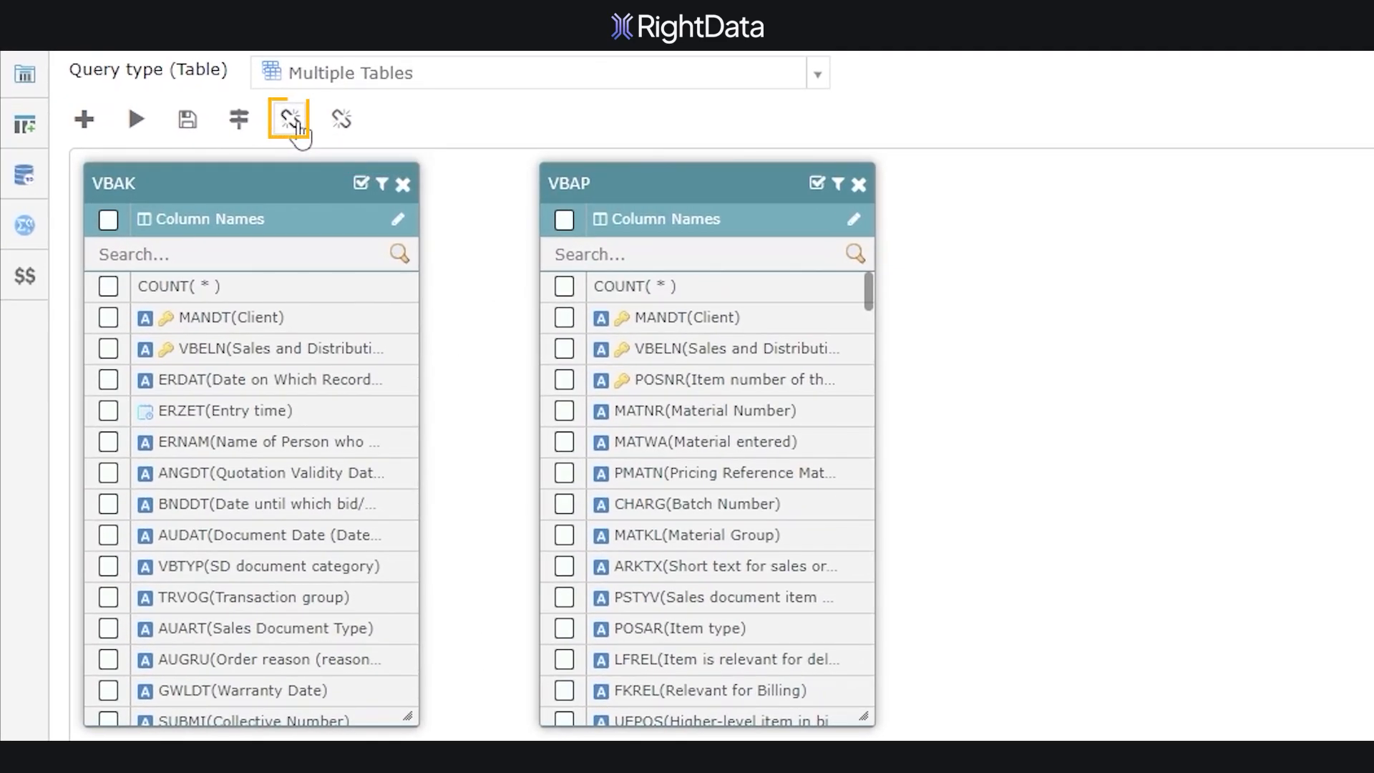
click(242, 123)
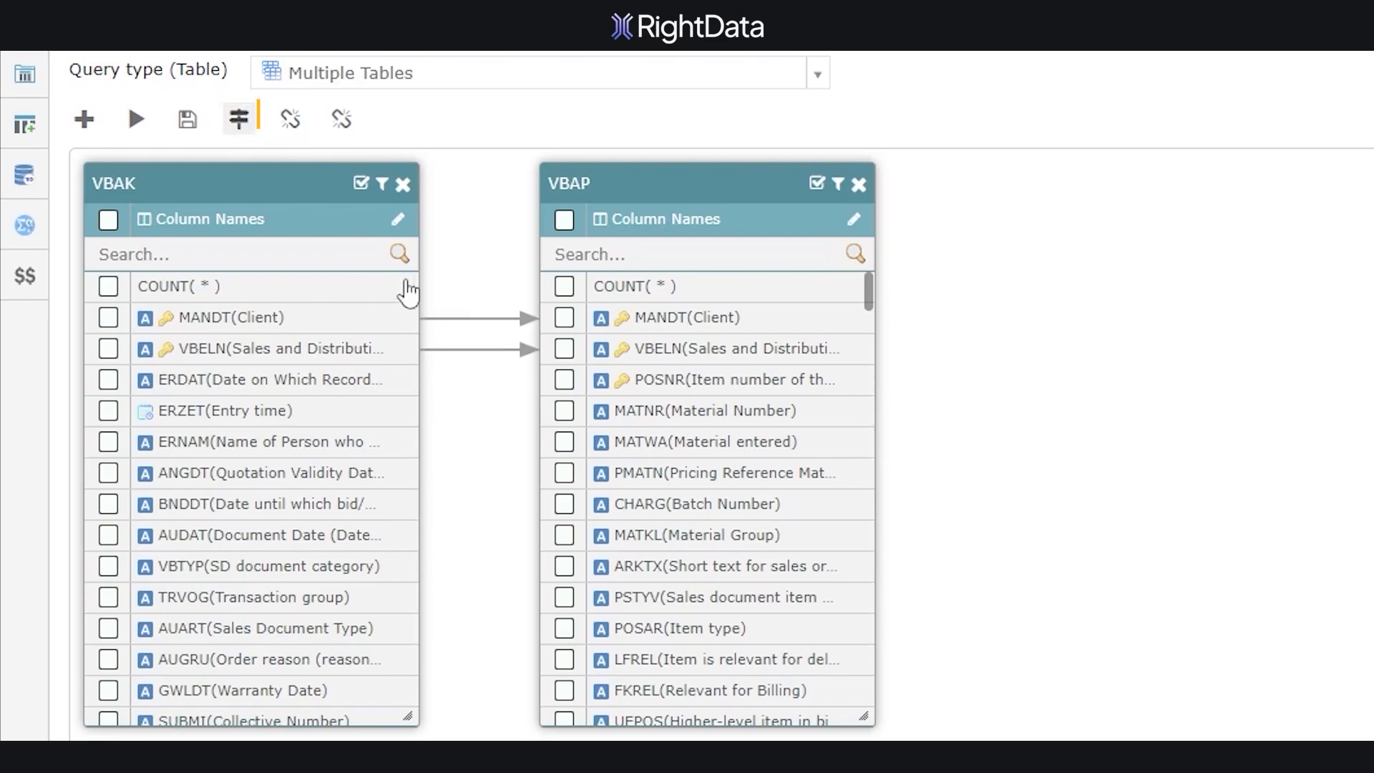
- Delete only the selected VBELN join between VBAK and VBAP, and confirm the deletion
click(465, 351)
click(342, 119)
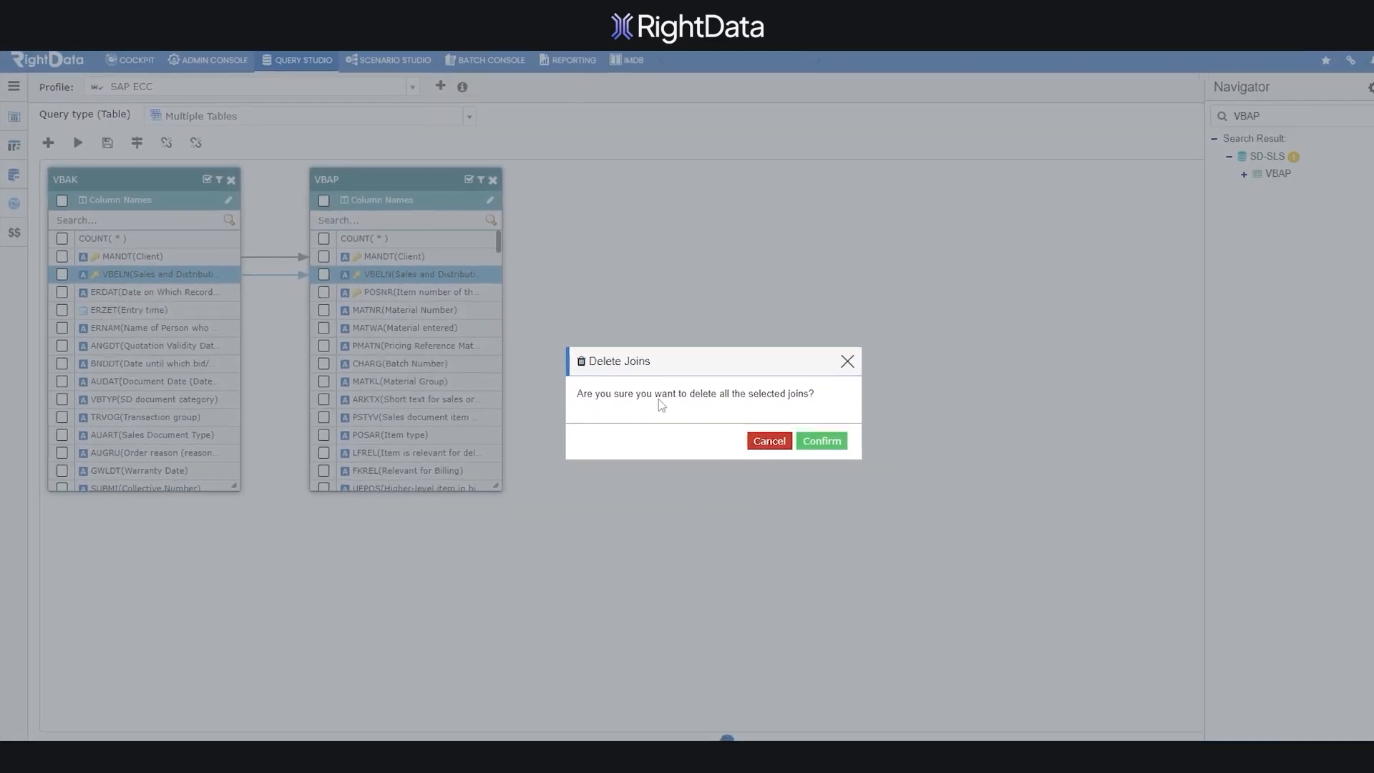
click(821, 441)
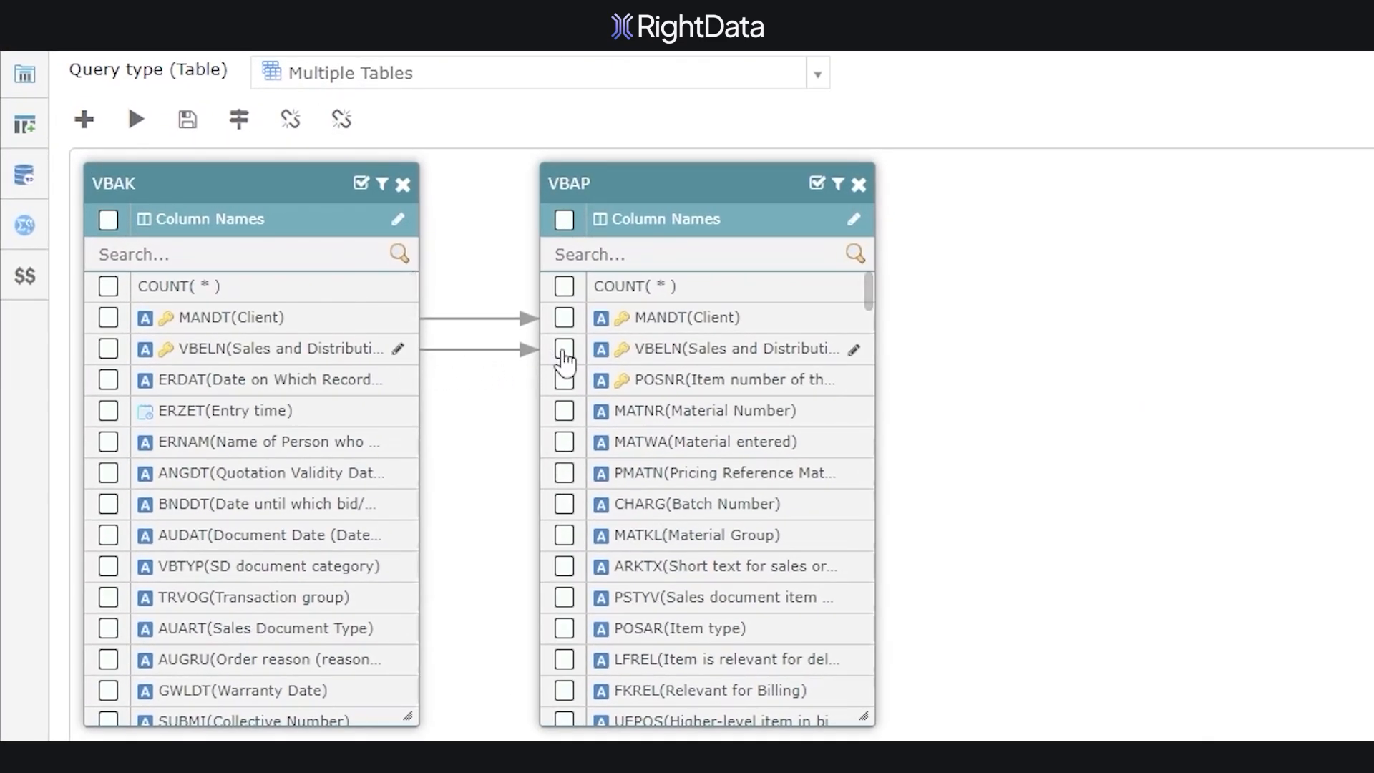
- Go through the join type options for the VBELN join between VBAK and VBAP, and confirm the chosen type
right_click(485, 351)
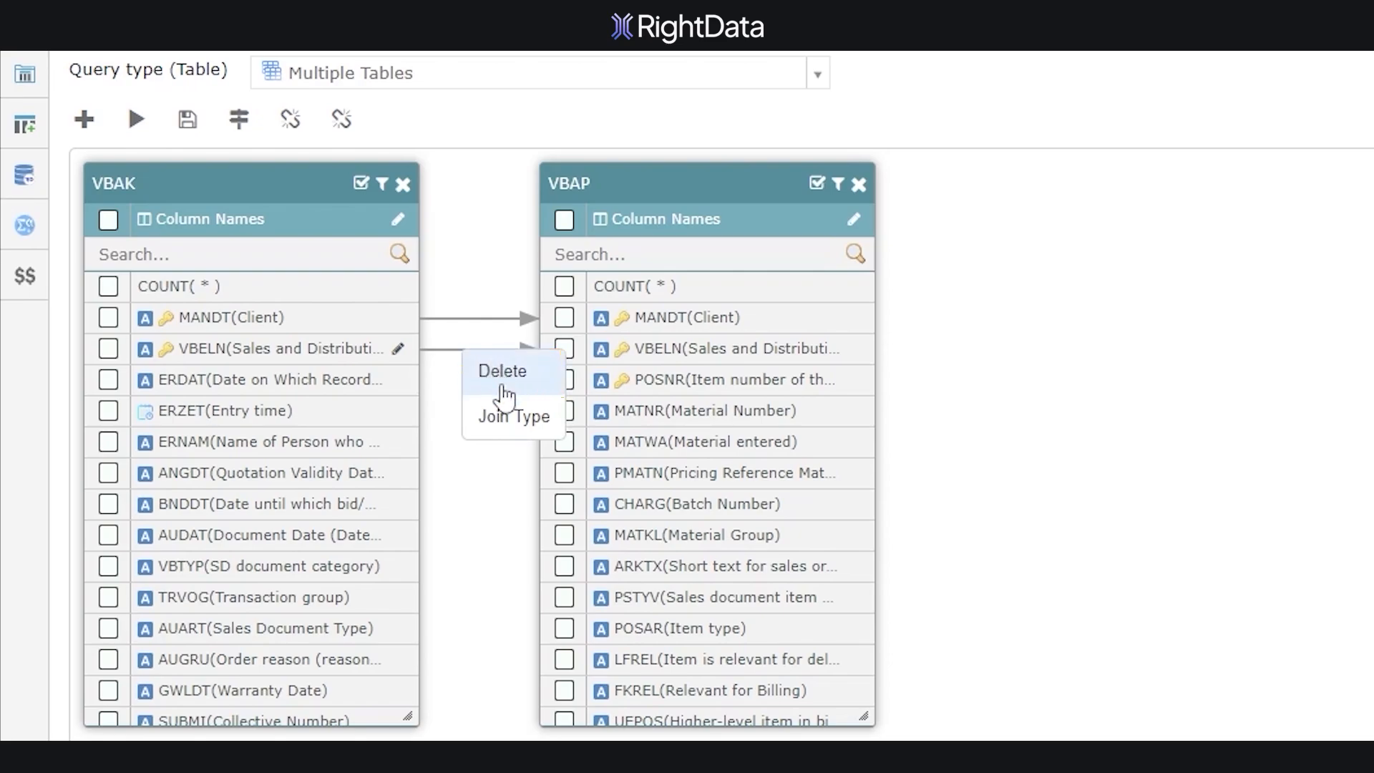
click(502, 428)
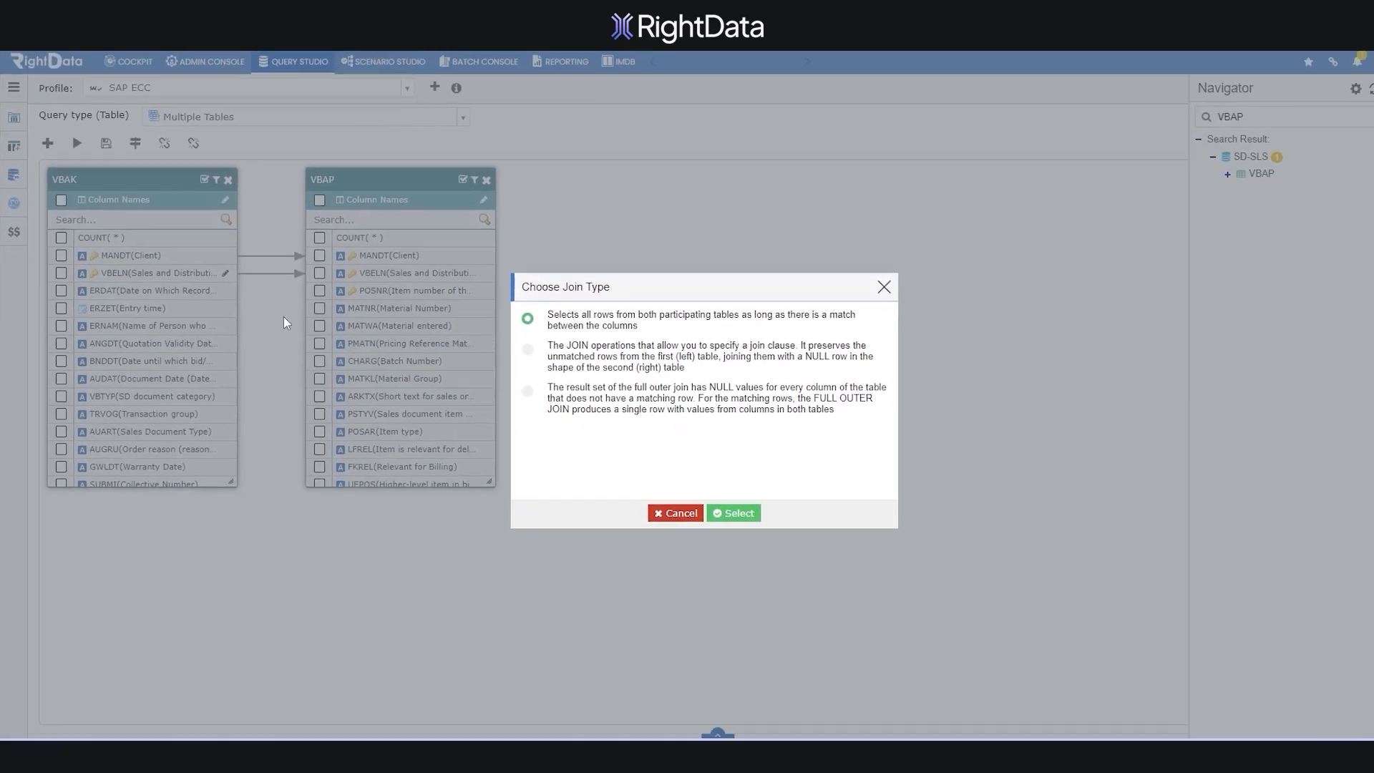
click(514, 345)
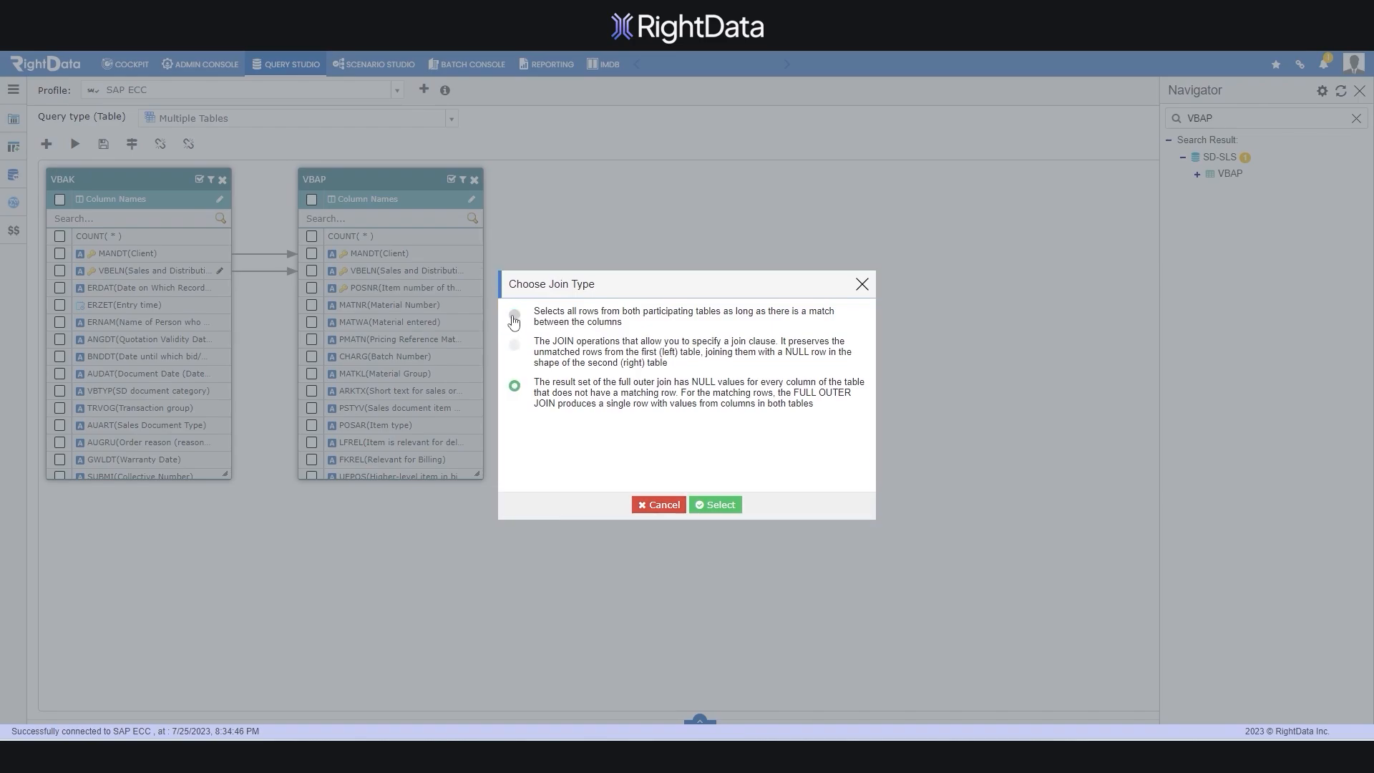
click(724, 505)
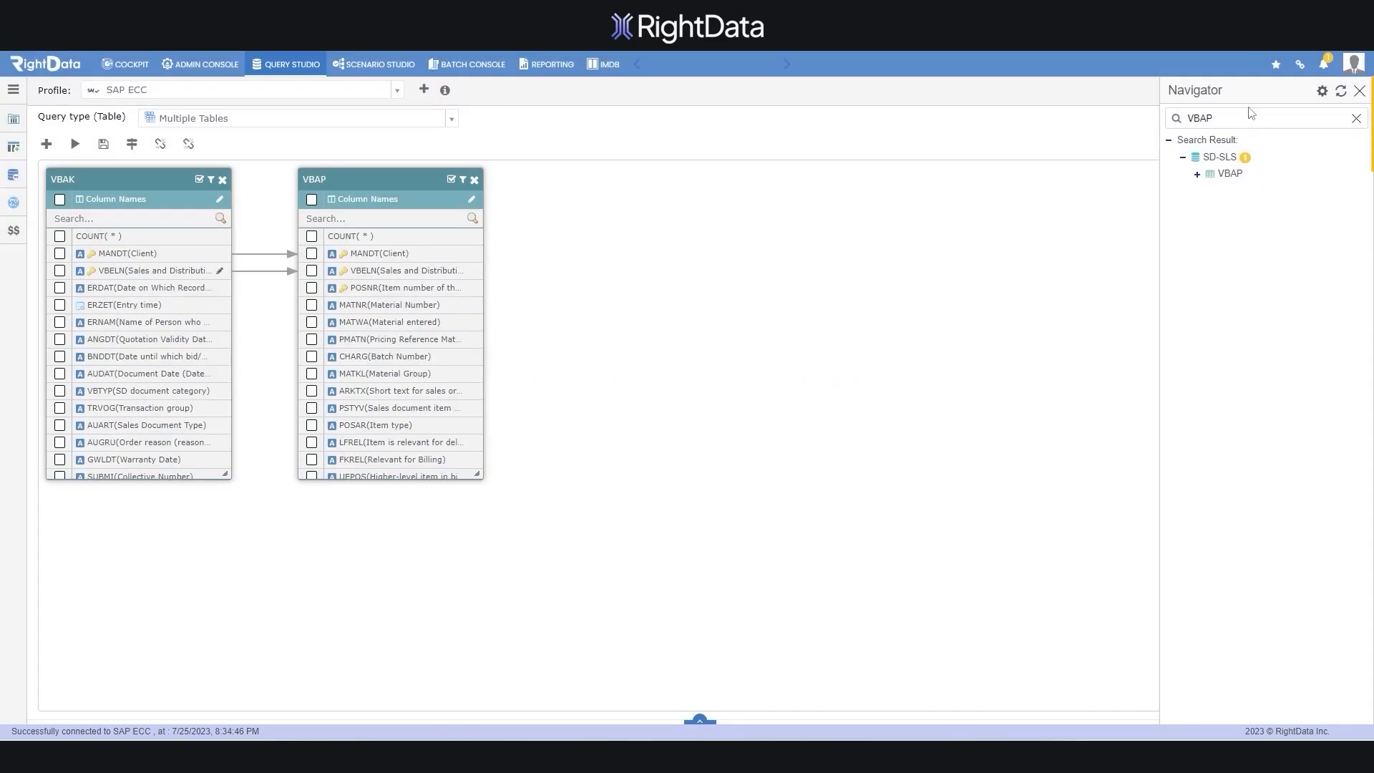
- Add the VBEP table found through the Navigator, and delete its surplus joins, keeping MANDT and VBELN from VBAP
double_click(1233, 118)
key(BackSpace)
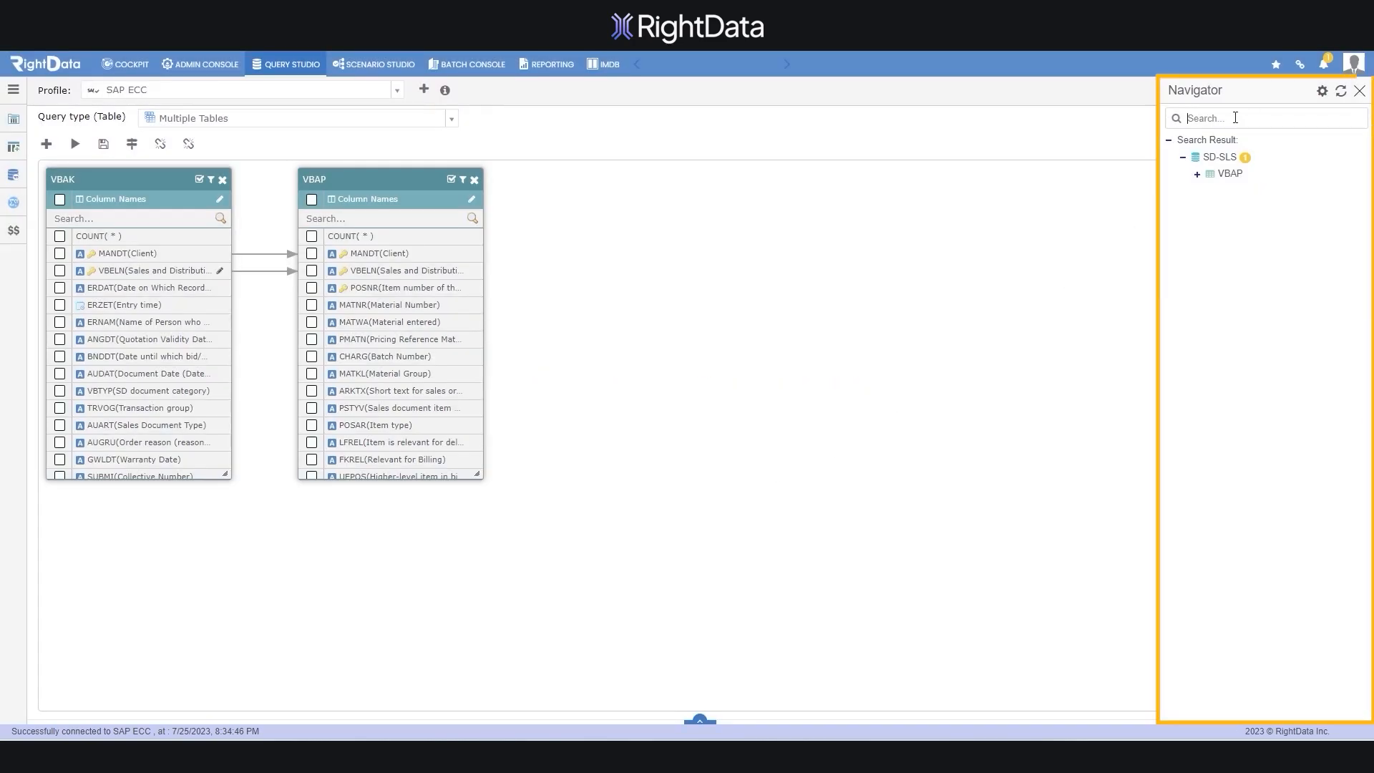
text(VBEP)
key(Return)
double_click(1219, 177)
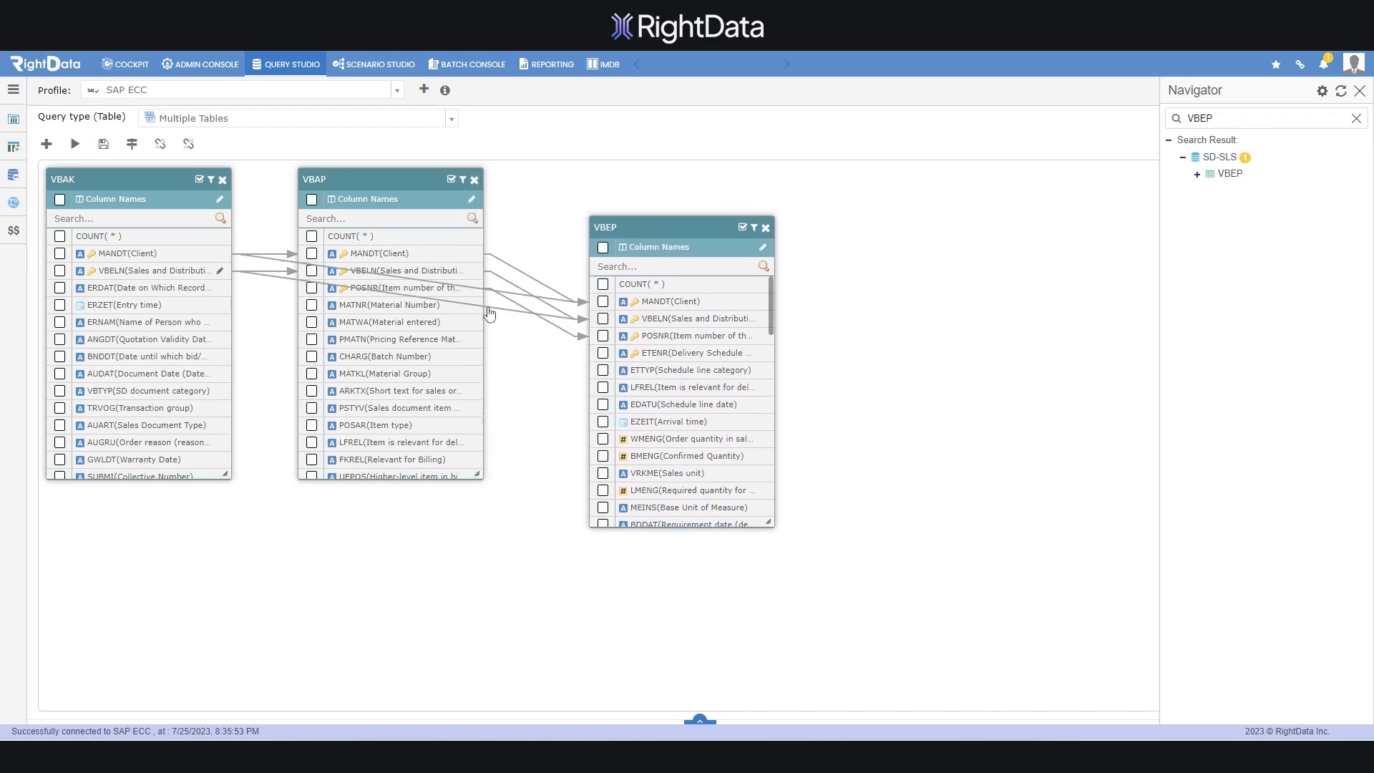
click(188, 143)
click(788, 428)
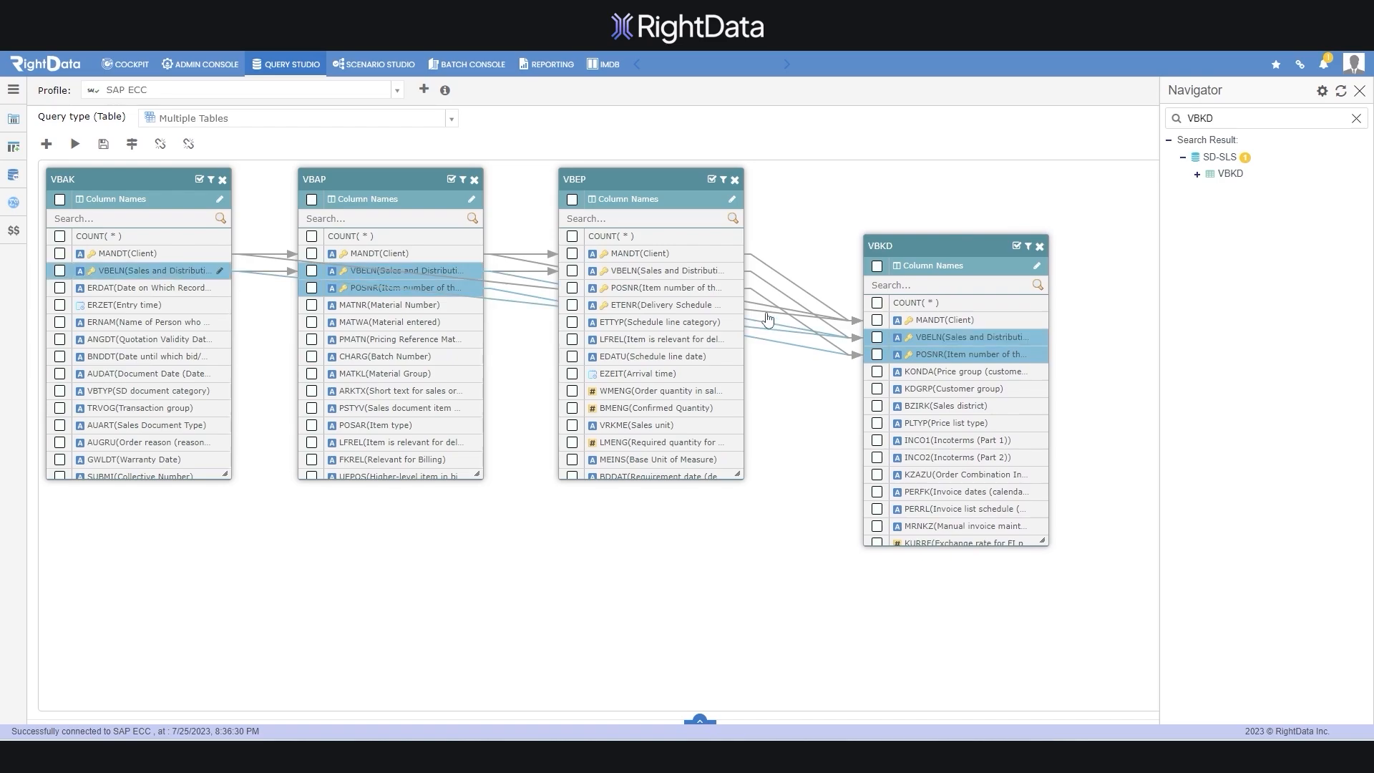
- Delete the surplus joins to VBKD, keeping only MANDT and VBELN from VBEP, and close the Navigator
click(188, 144)
click(791, 430)
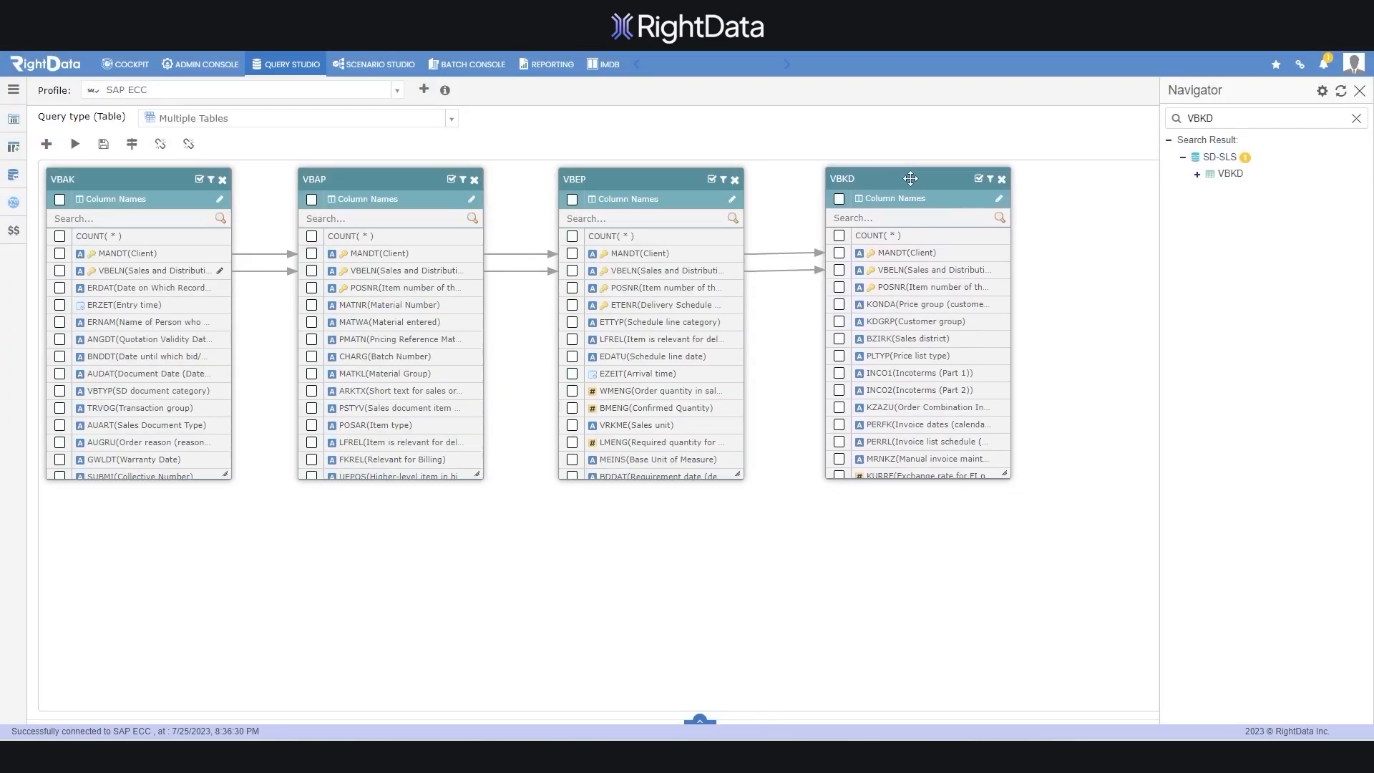
click(1360, 92)
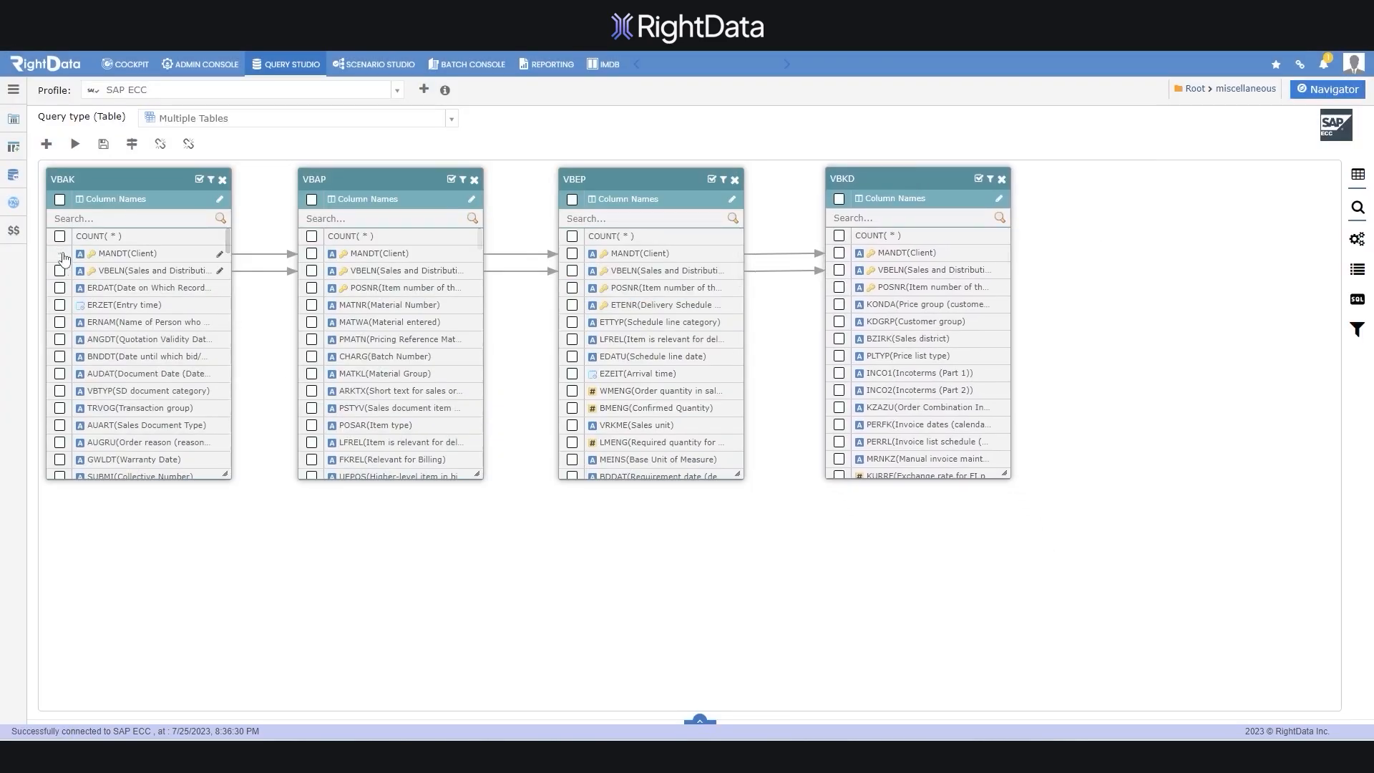
- Run the query on the chosen VBAK and VBAP columns with the aggregation type set to MAX
scroll(76, 378, down, 3)
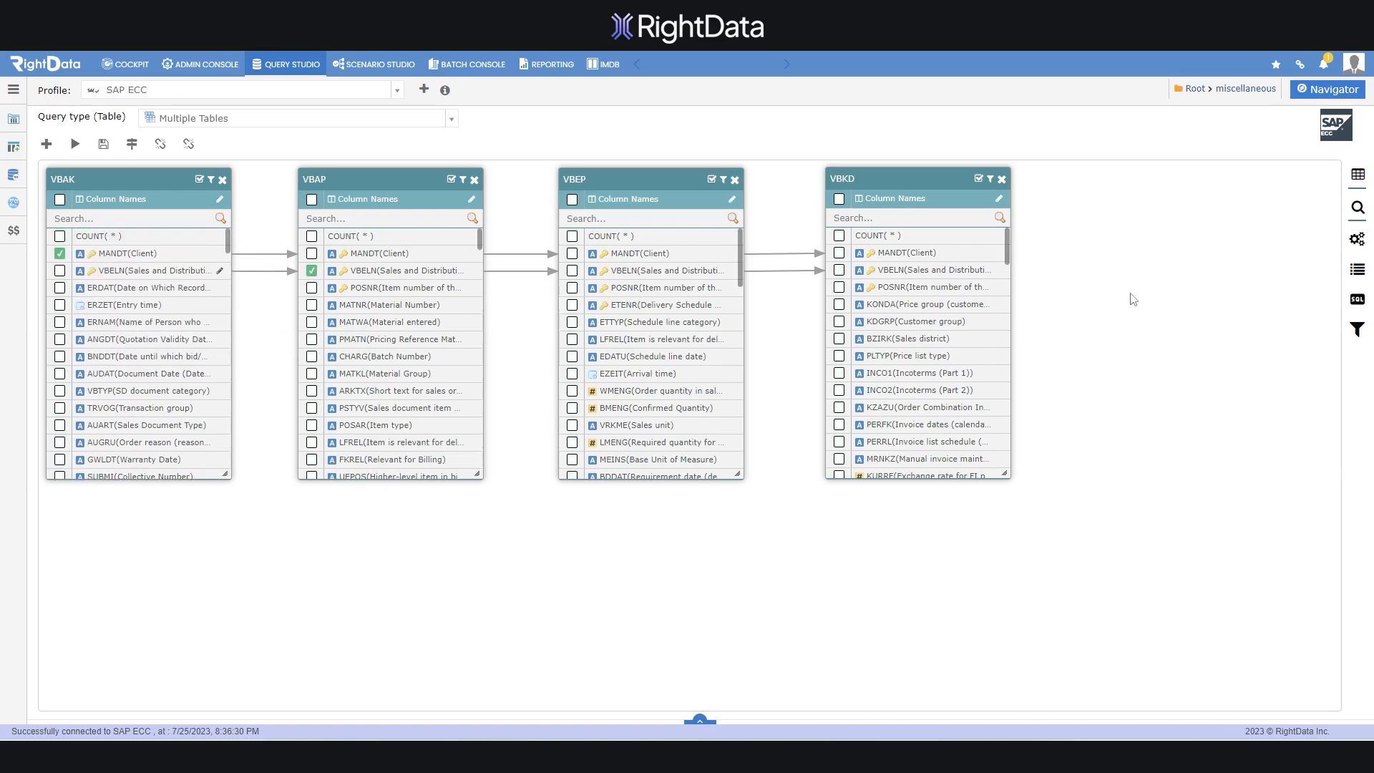
click(1356, 244)
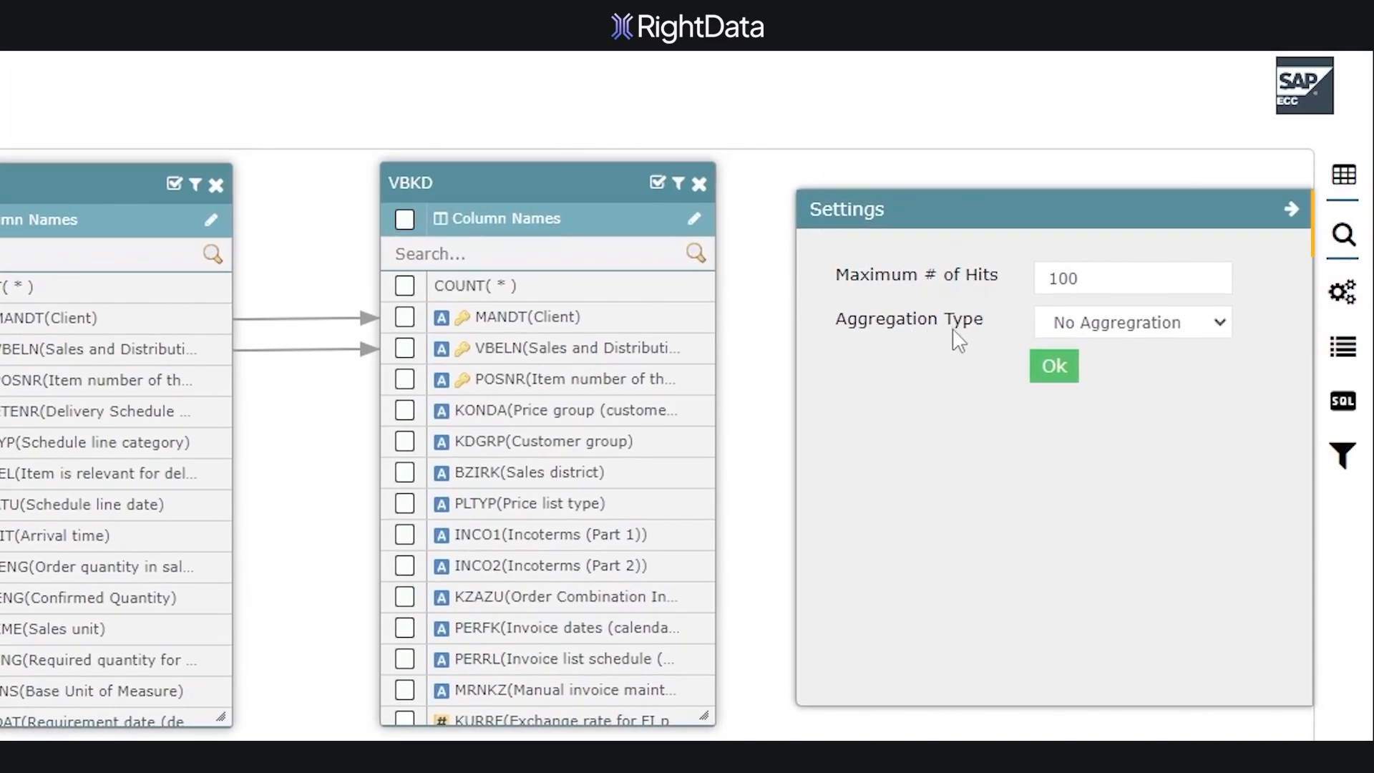
click(1131, 326)
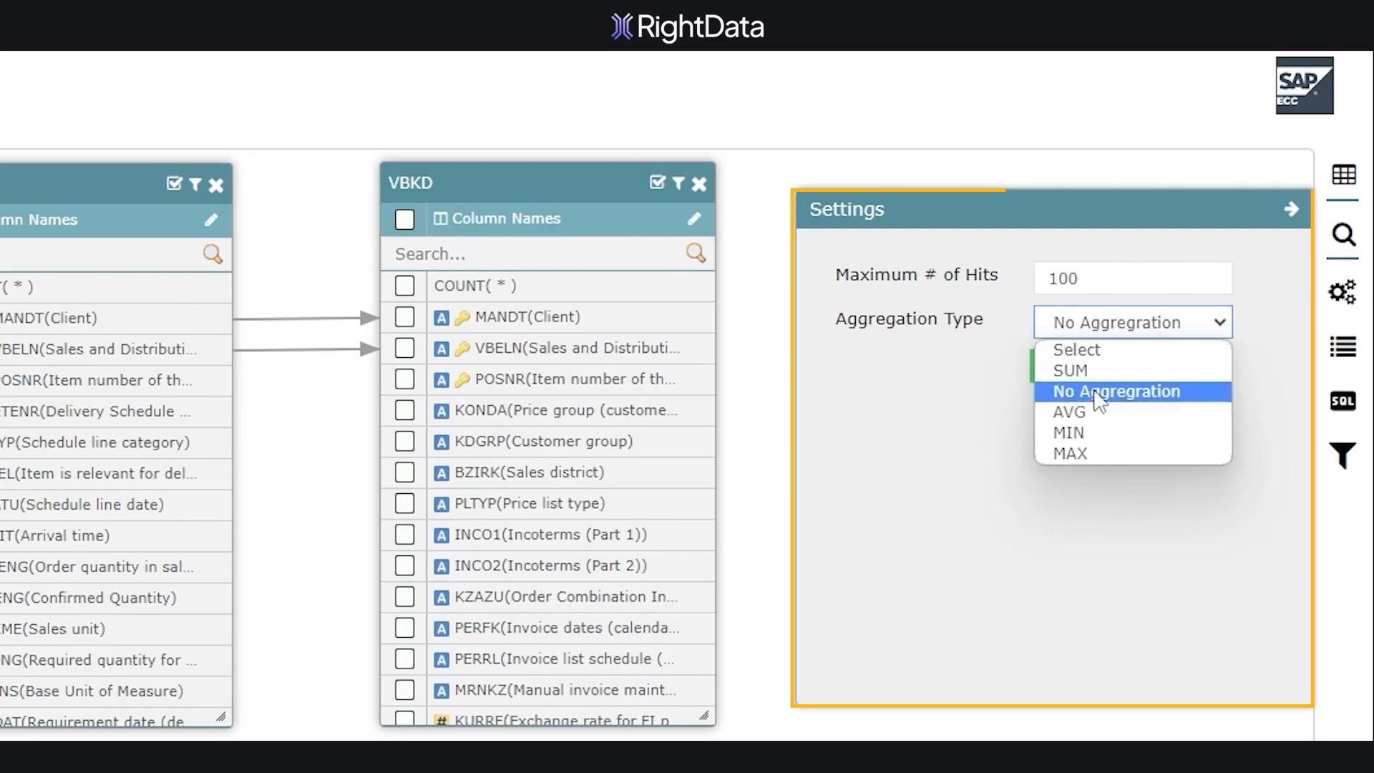
click(1077, 450)
click(1056, 371)
click(75, 144)
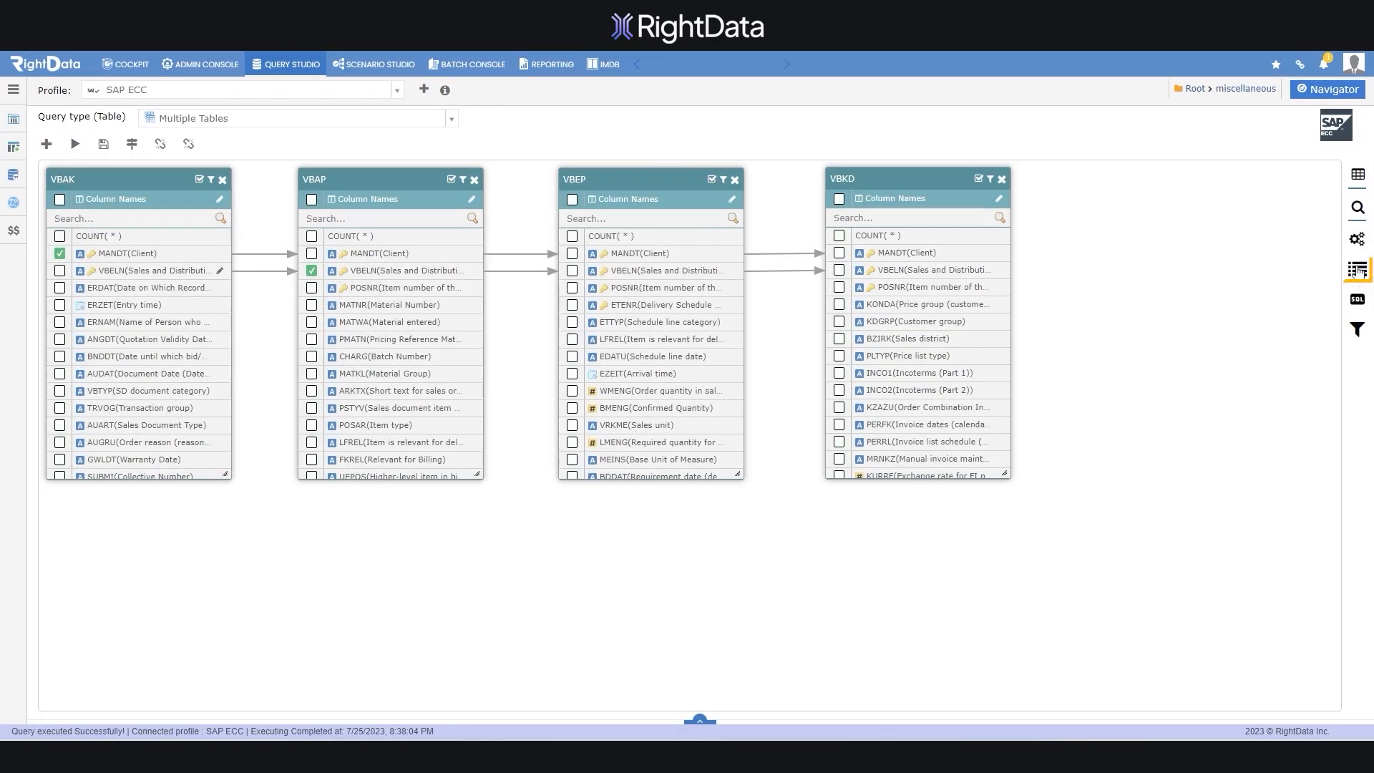
- Show the output columns and include VBELN, ERDAT, ERZET, ERNAM and ANGDT from VBAK in the query
click(1358, 270)
click(60, 272)
click(60, 289)
click(59, 305)
click(59, 322)
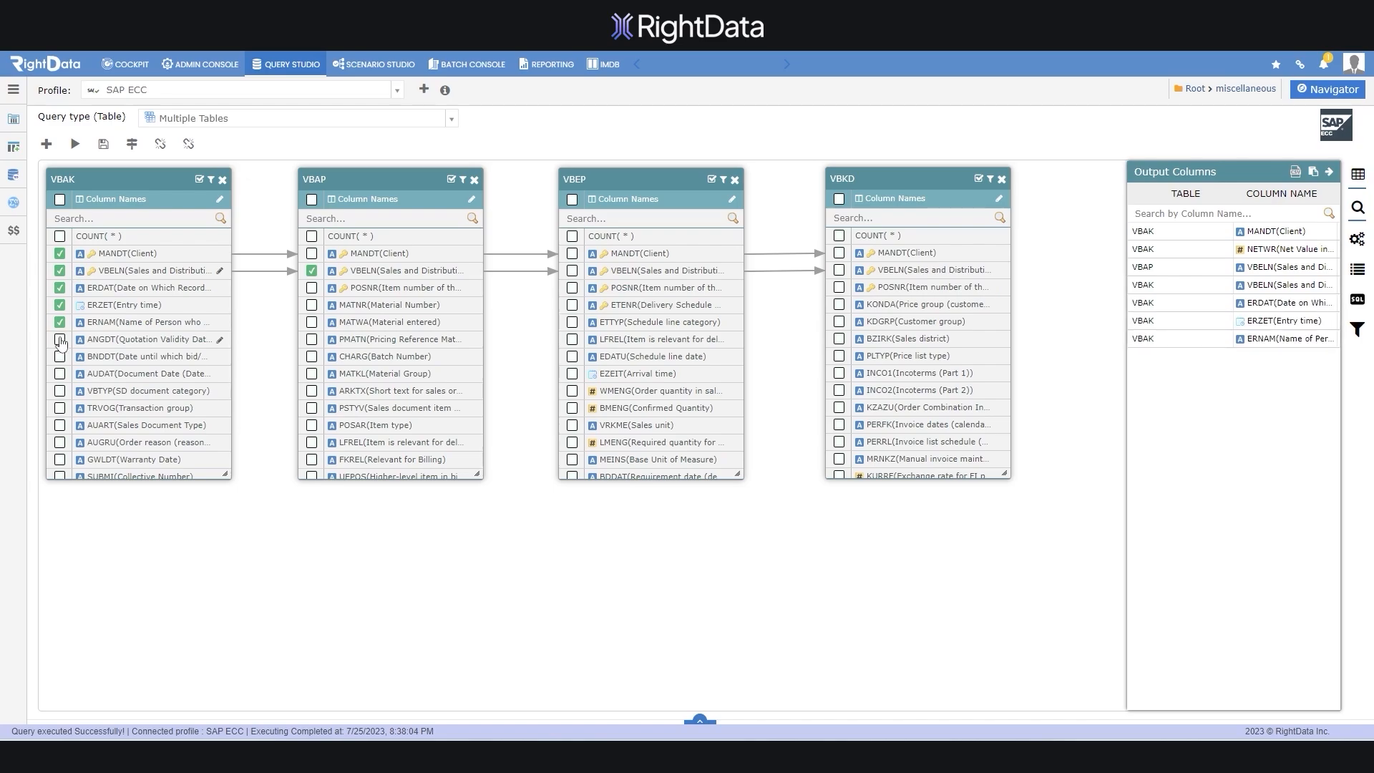
click(59, 340)
- Include POSNR, MATNR, MATWA and PMATN from VBAP in the output columns
click(311, 288)
click(311, 305)
click(311, 322)
click(312, 339)
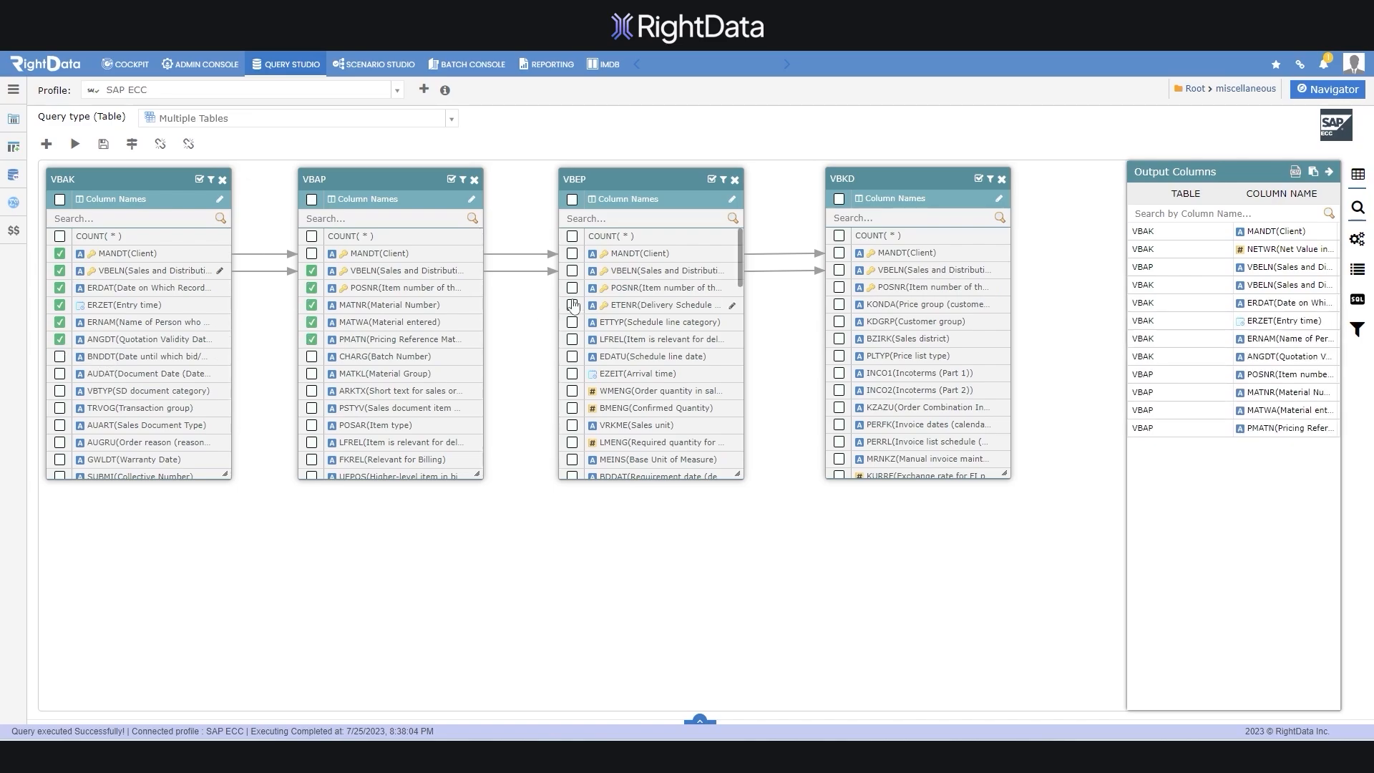
- Include EDATU and EZEIT from VBEP, and BZIRK, PLTYP, INCO1 and PERFK from VBKD, in the output columns
click(572, 356)
click(572, 374)
click(838, 339)
click(839, 355)
click(839, 373)
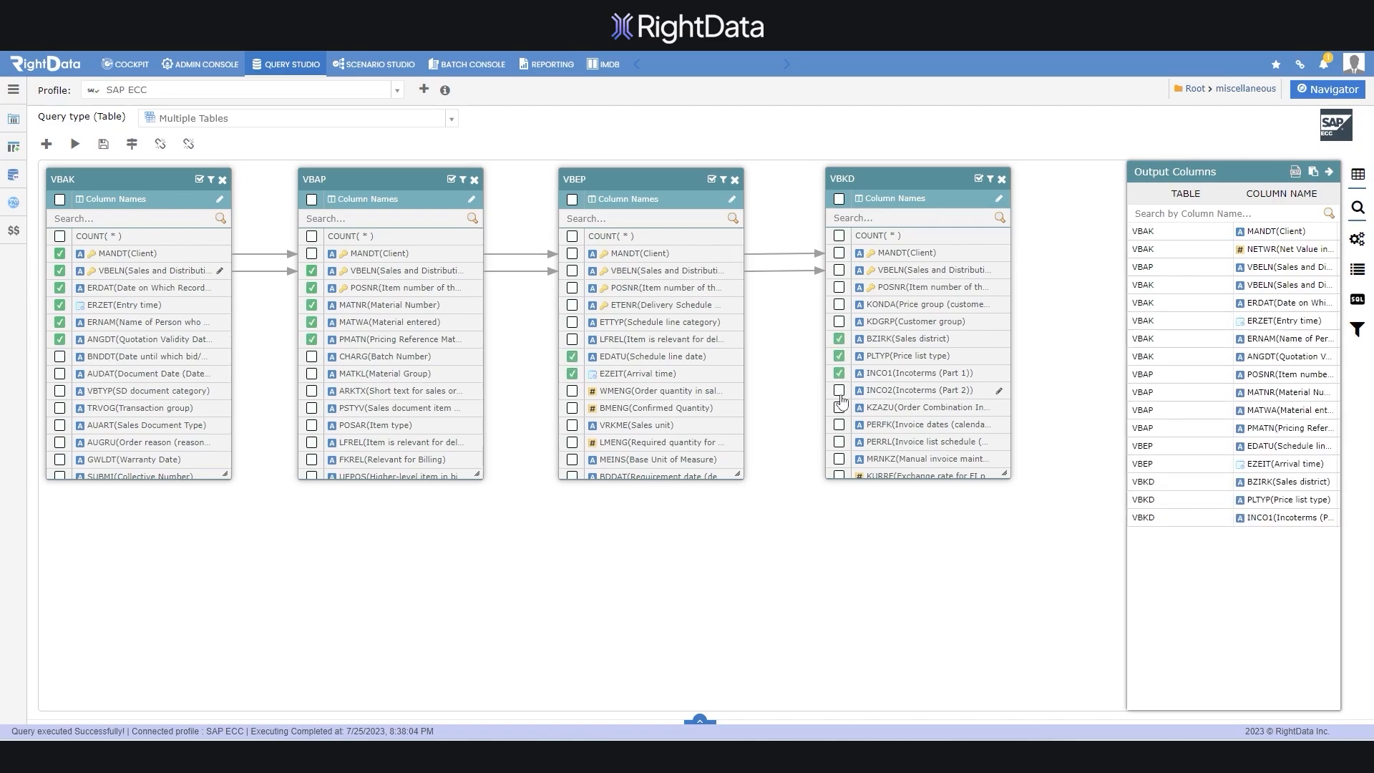
click(839, 424)
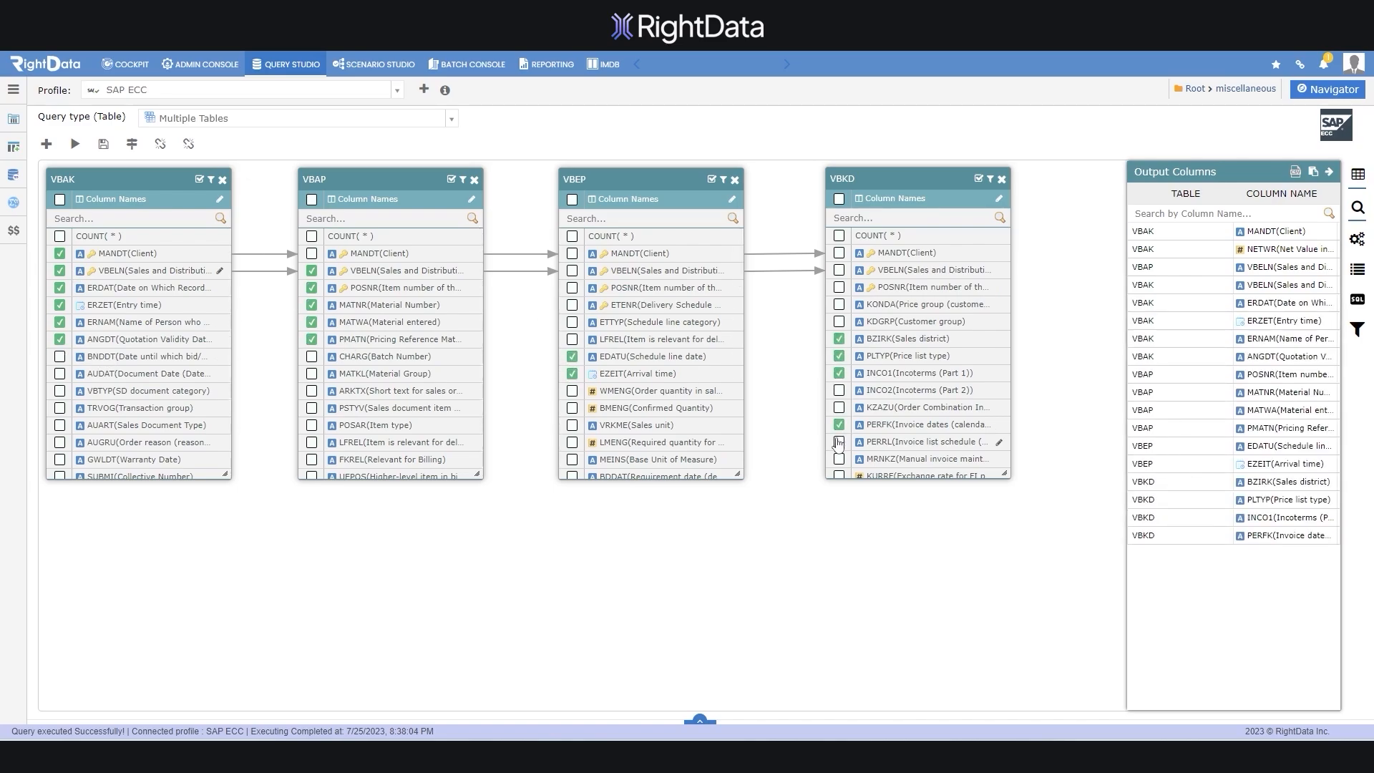
- Close the output columns list and review the query text with its select and join statements
click(1332, 176)
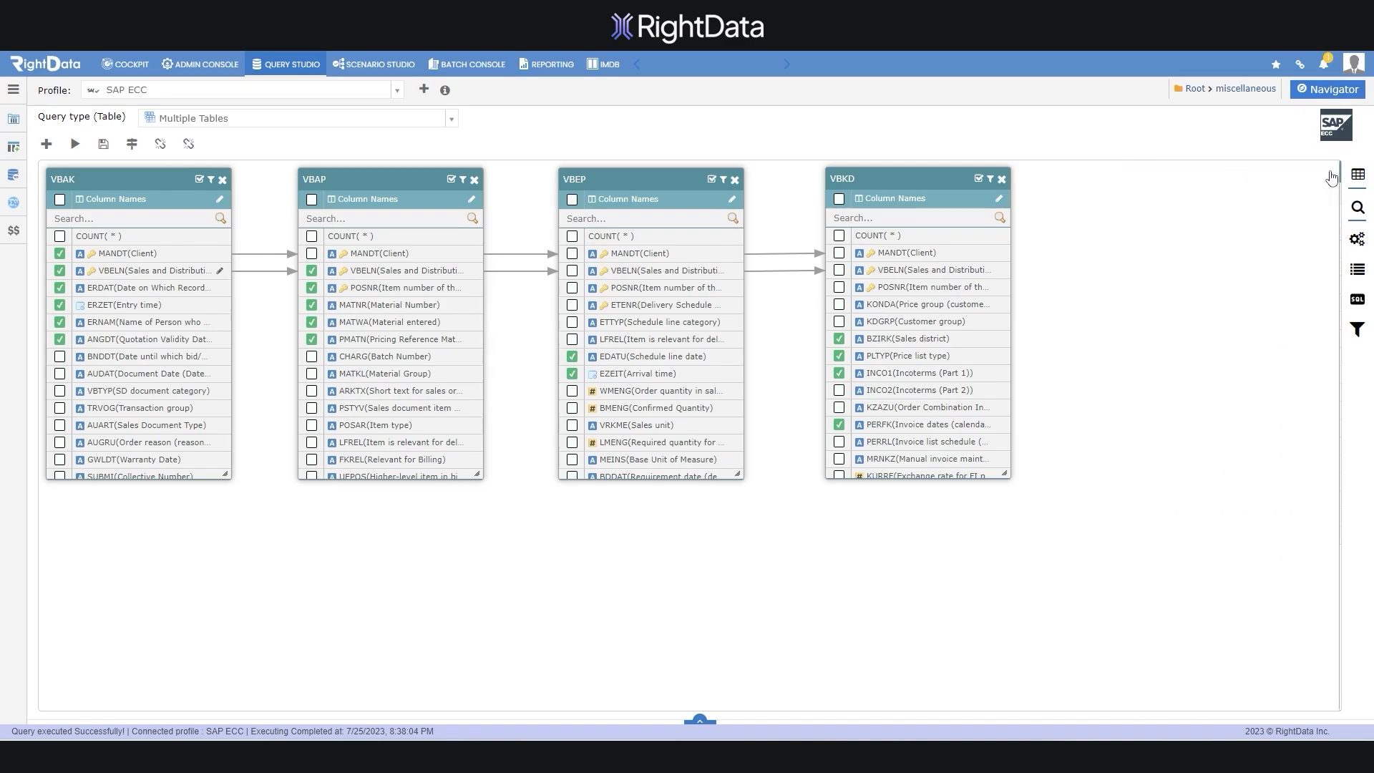
click(1357, 301)
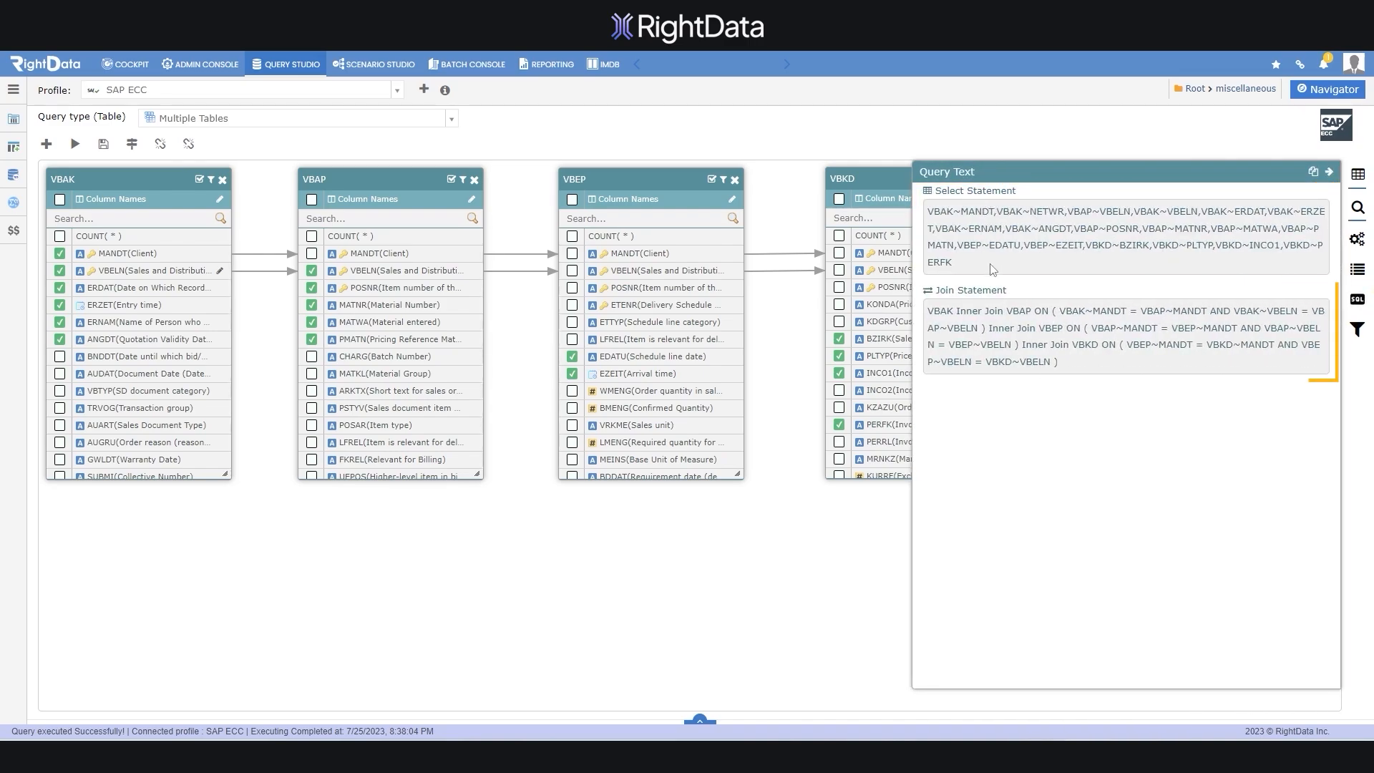
click(1330, 171)
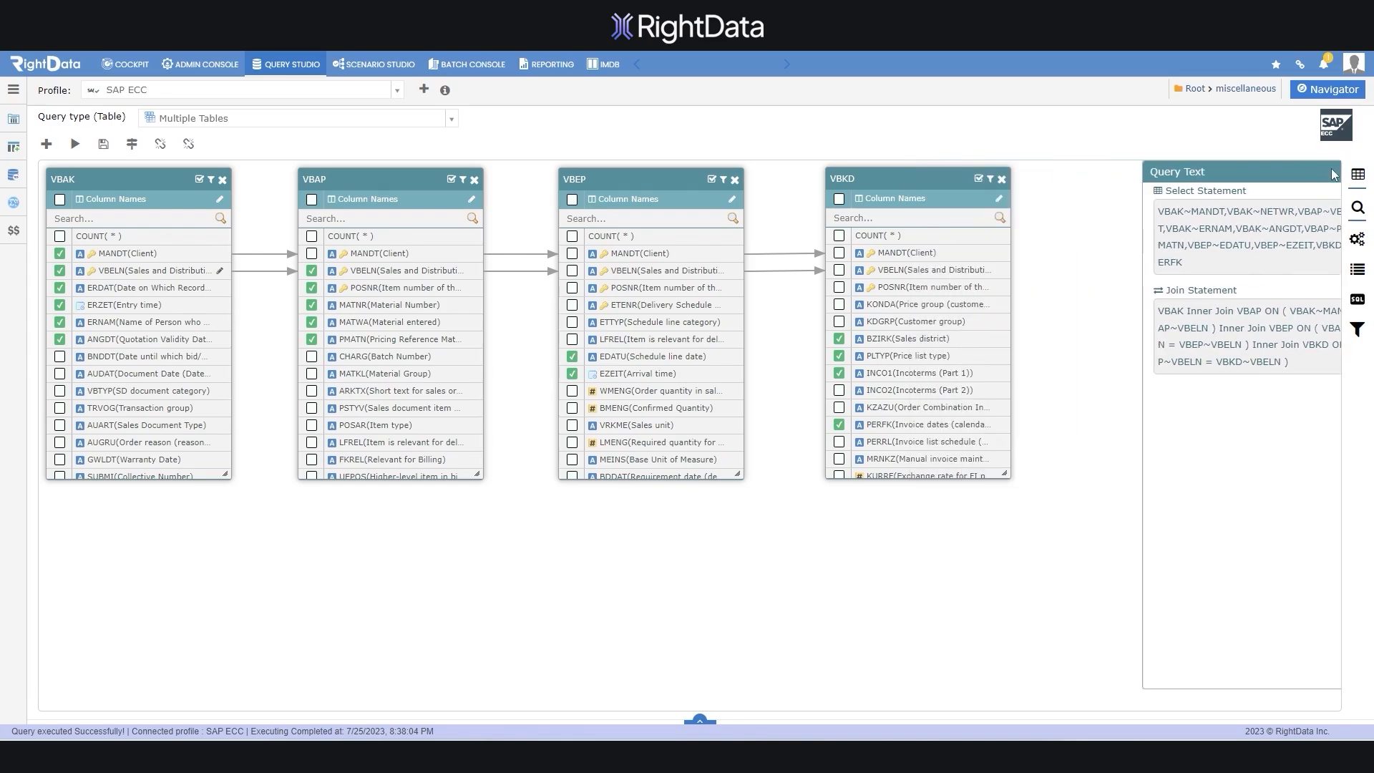
- Start a global filter with the condition that ERNAM in VBAK equals (EQ) the record creator's name
click(1357, 329)
drag(204, 193, 217, 247)
click(194, 225)
click(188, 249)
click(264, 226)
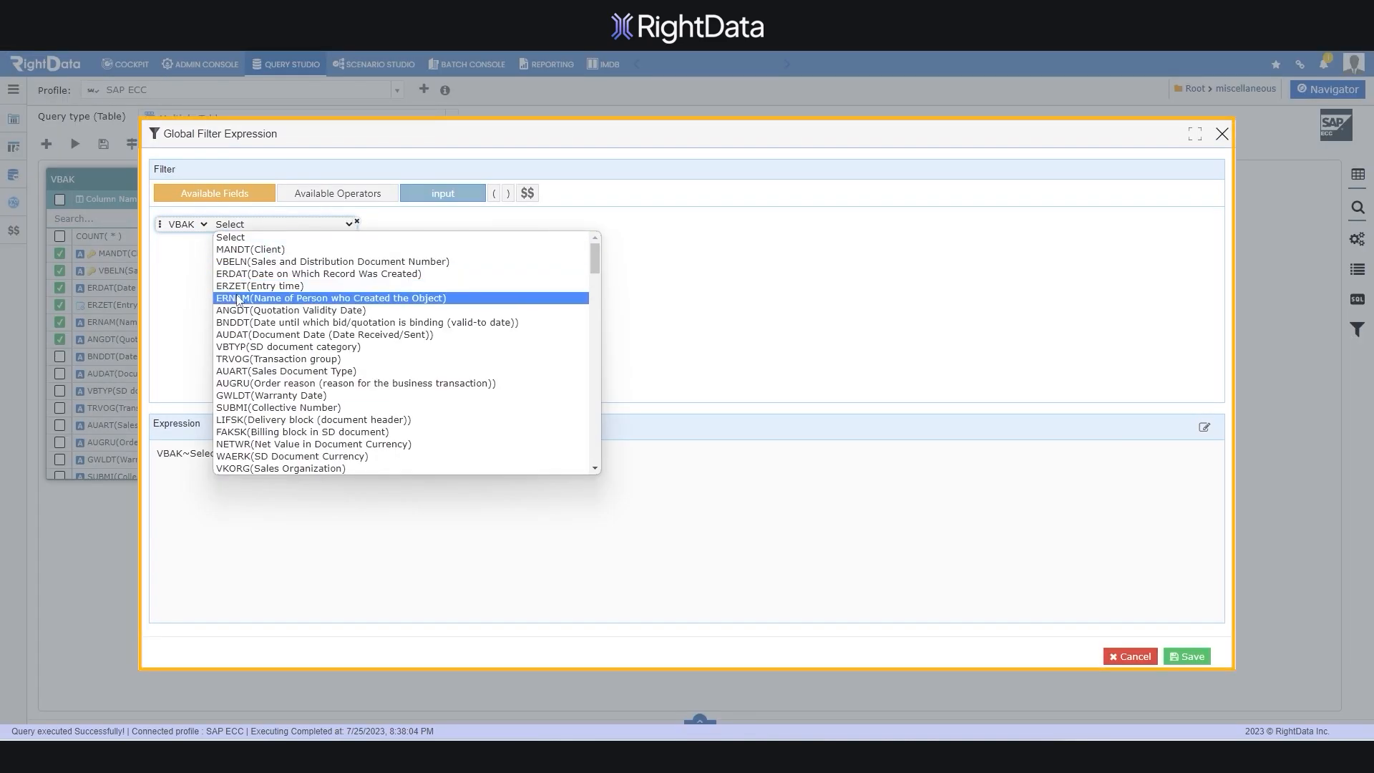
click(238, 303)
click(396, 224)
click(386, 303)
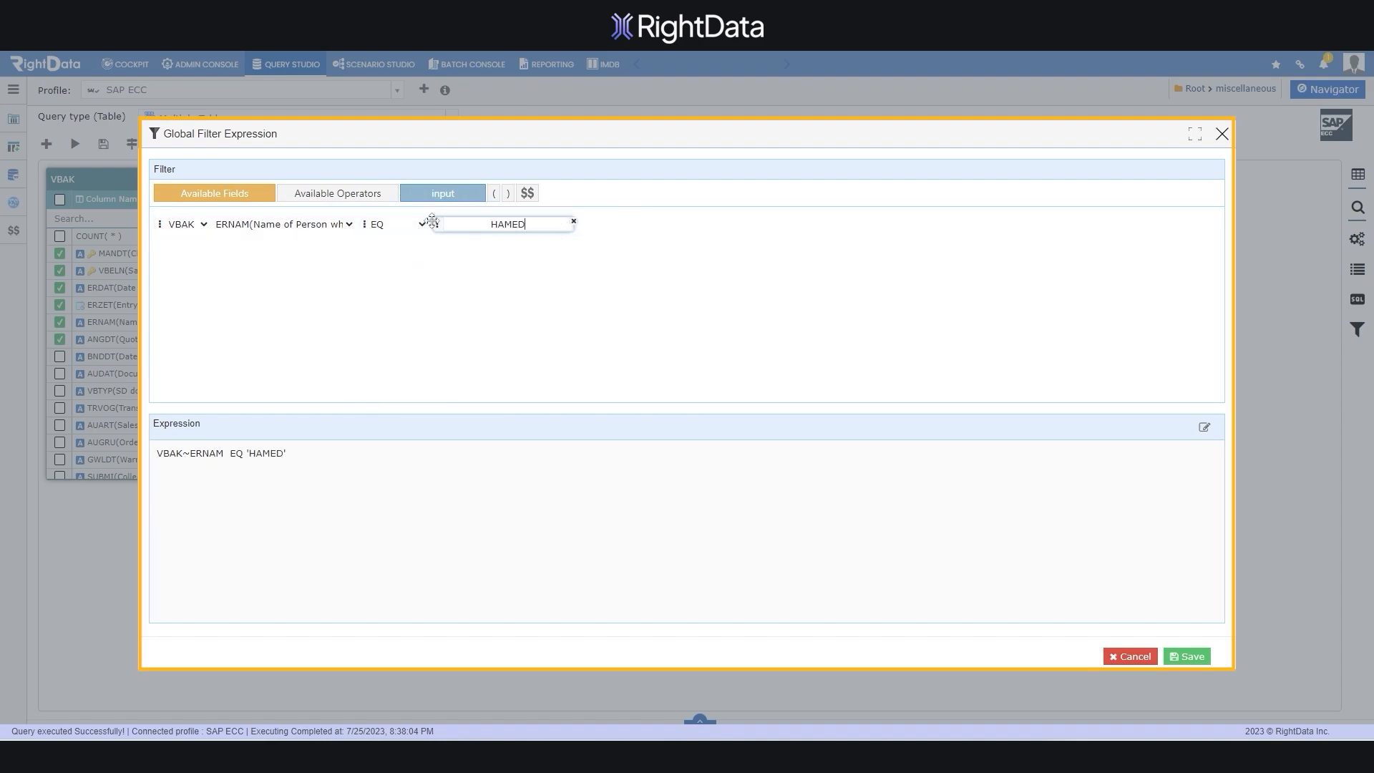
- Extend the global filter expression with an AND operator followed by the MATNR field of VBAP
drag(338, 194, 629, 232)
click(617, 224)
click(607, 347)
drag(239, 191, 766, 225)
click(679, 225)
click(677, 262)
click(743, 226)
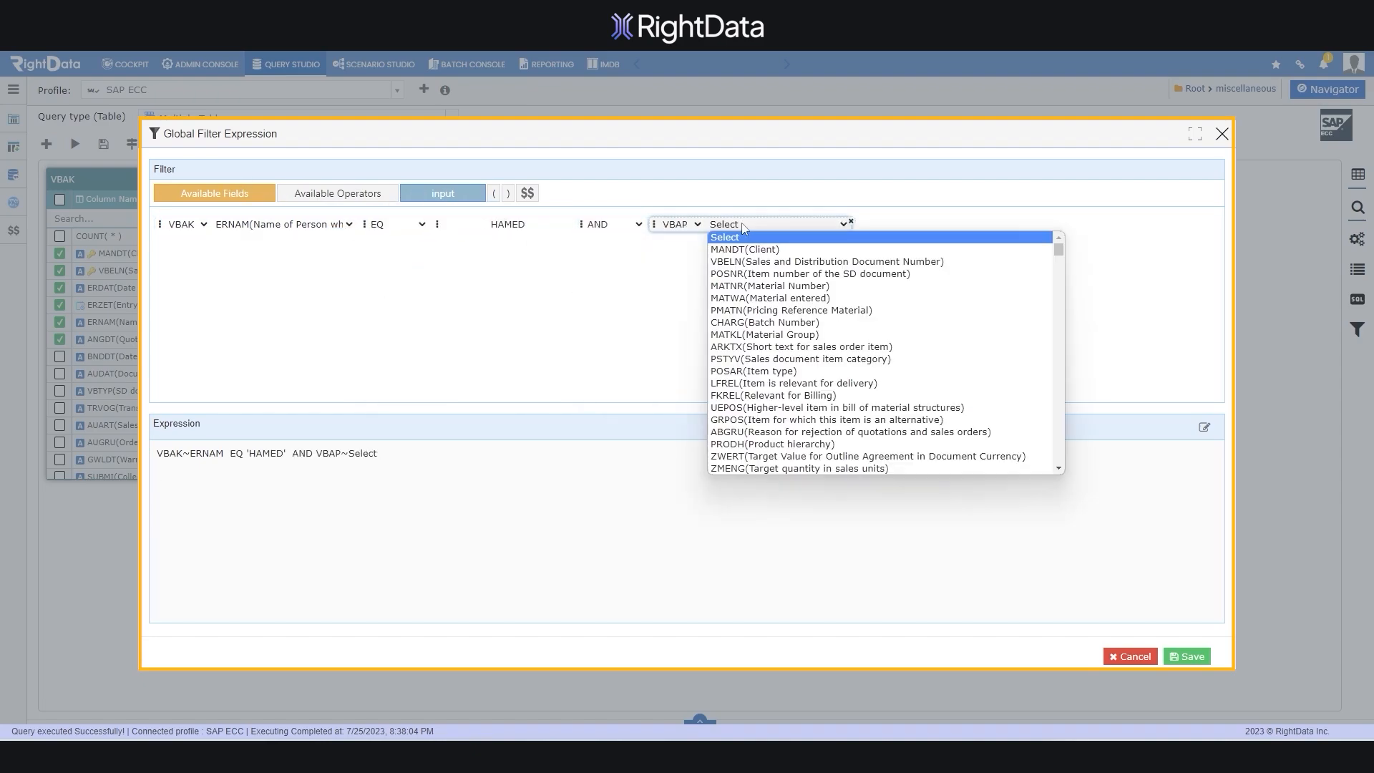
click(734, 286)
- Complete the MATNR condition with the GT operator and the value M-05
drag(387, 194, 825, 229)
click(888, 225)
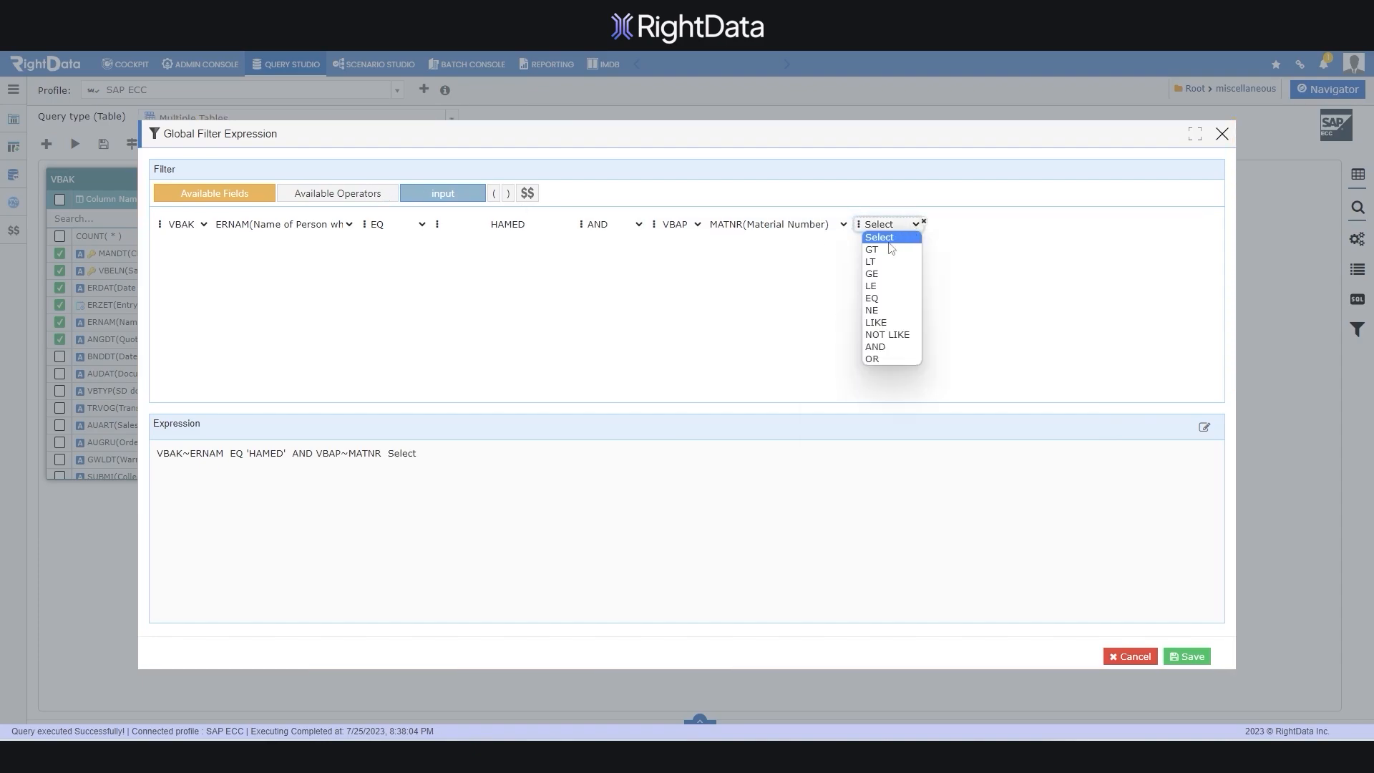
click(887, 250)
drag(463, 194, 1018, 238)
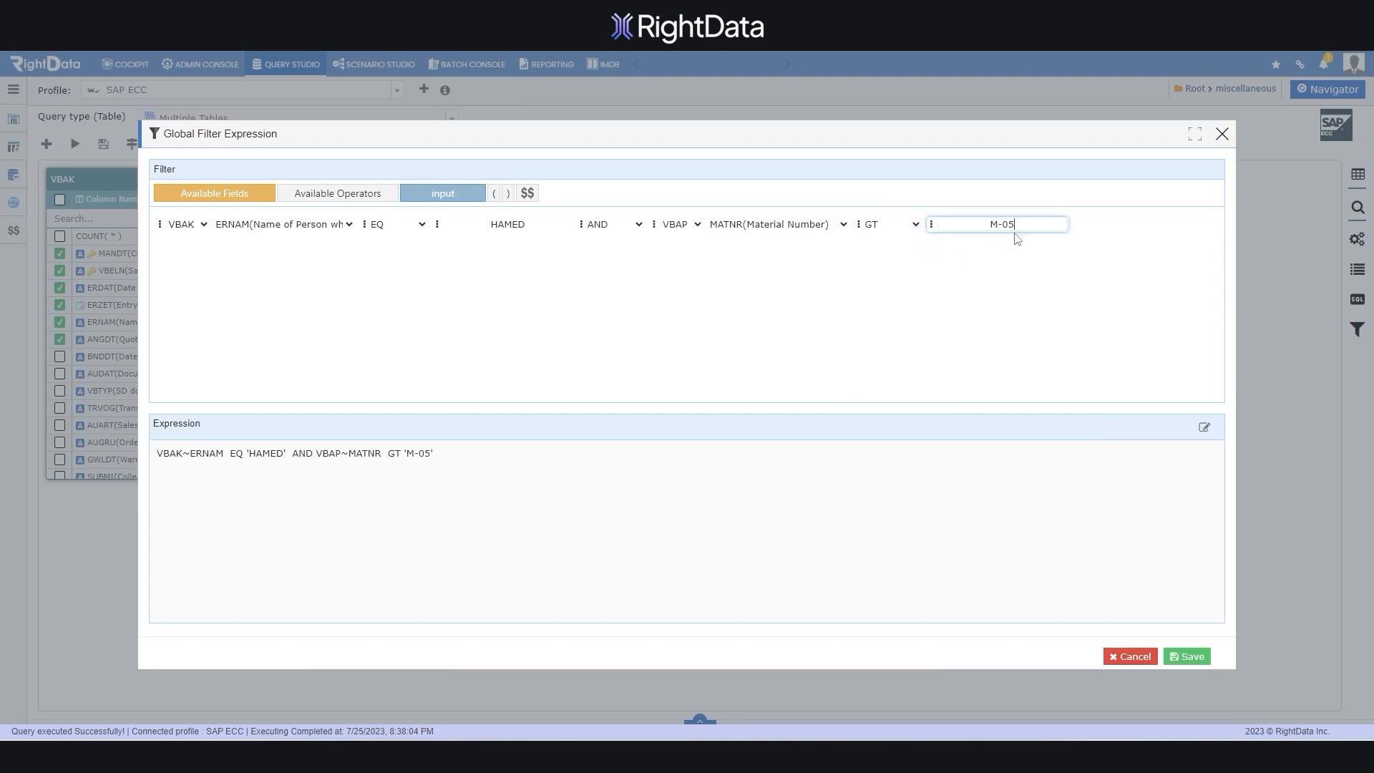
text(M-05)
- Check the filter expression in its editable form, save the global filter and run the query
click(1205, 427)
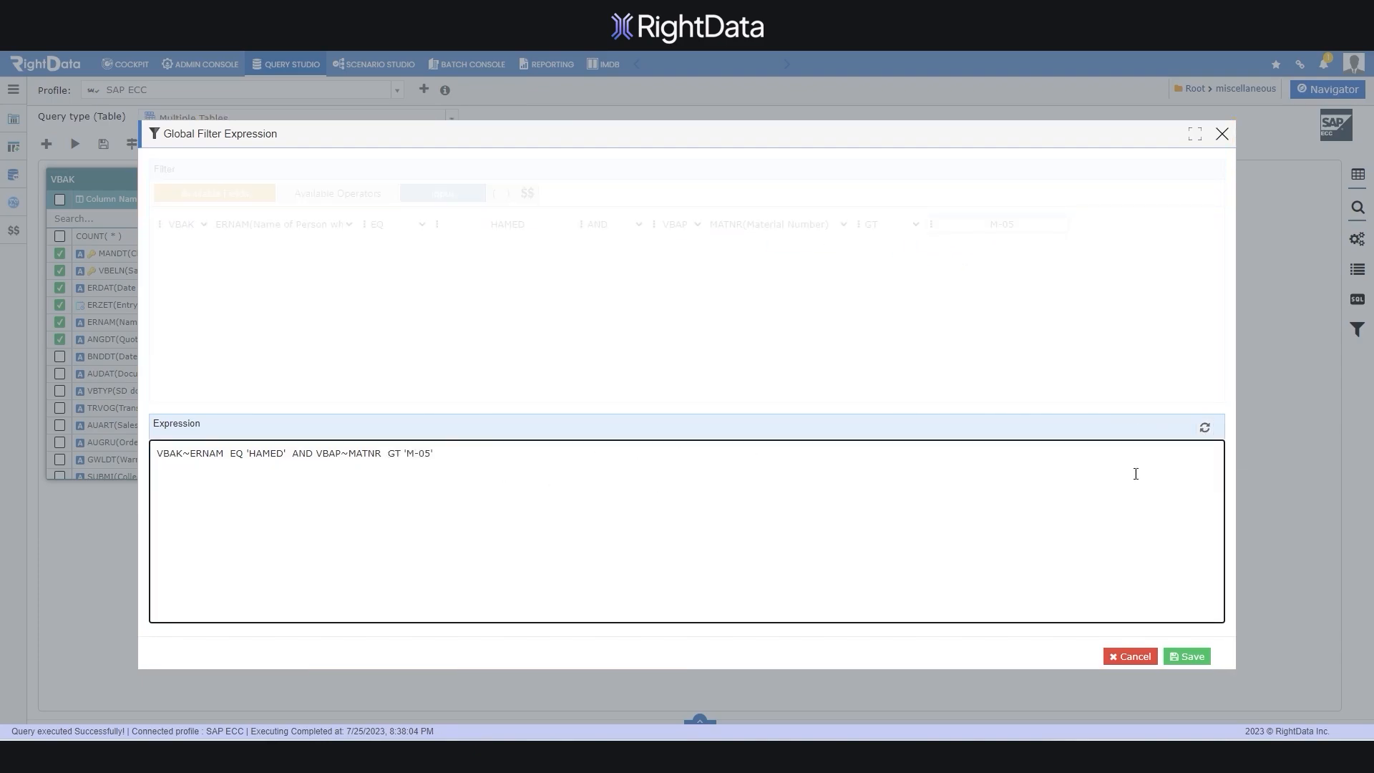
click(1205, 428)
click(1189, 657)
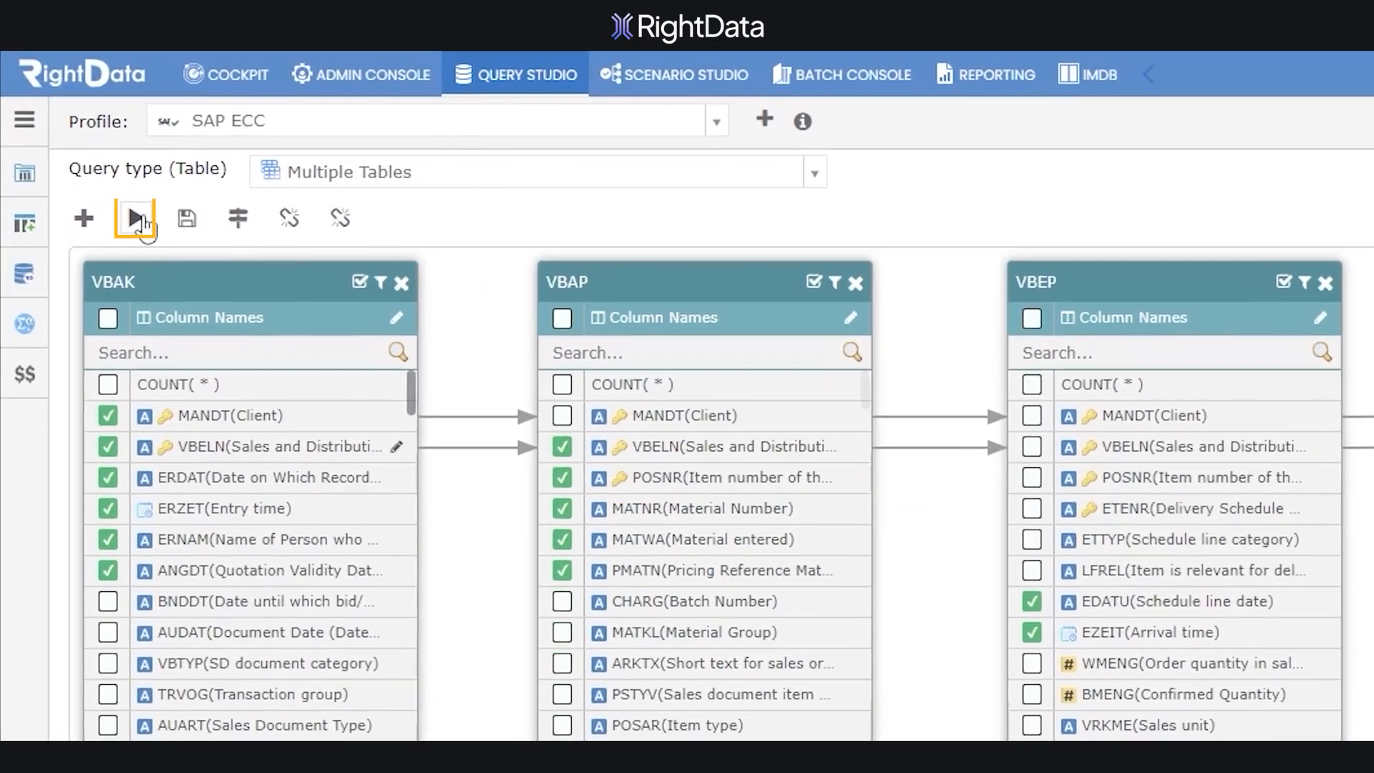
click(75, 144)
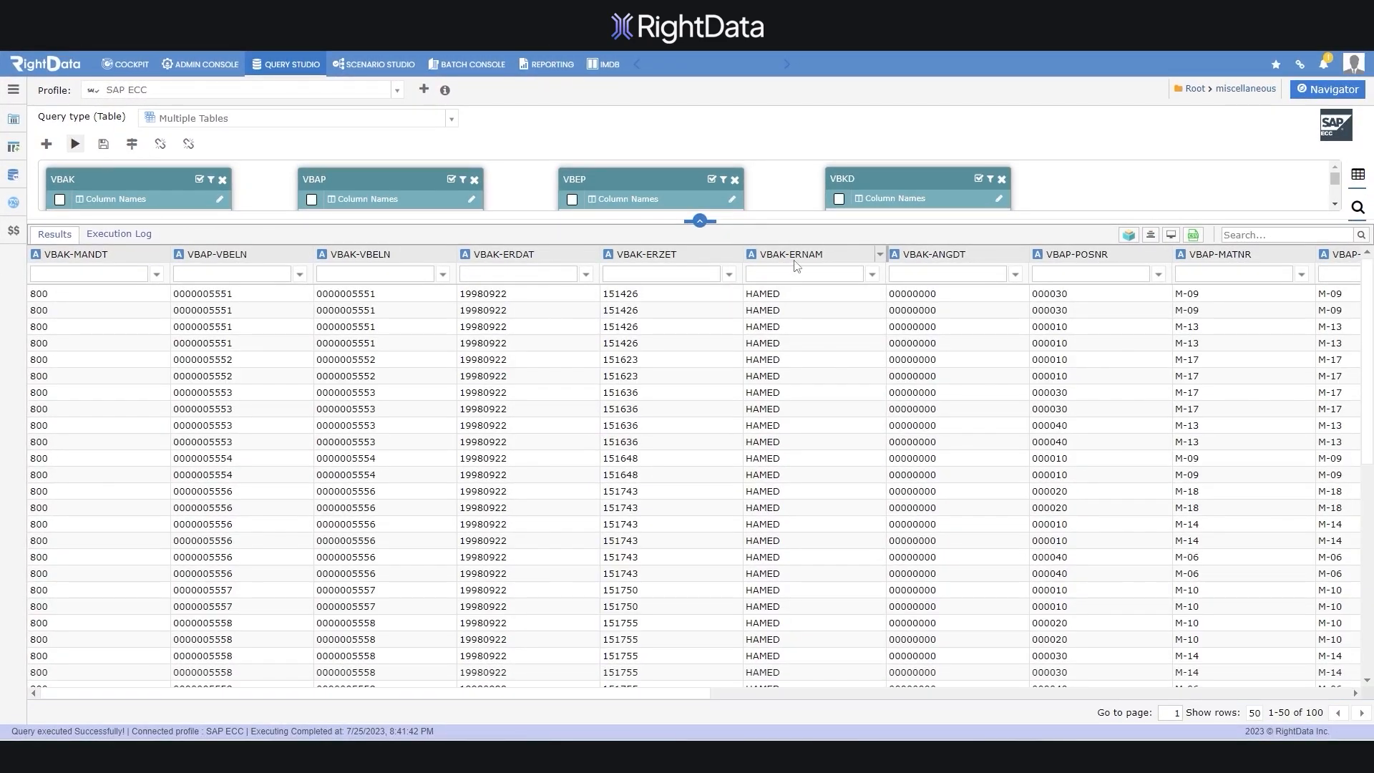
- Collapse the results and try a local filter on VBAK, cancelling the deletion of the existing global filter
click(700, 220)
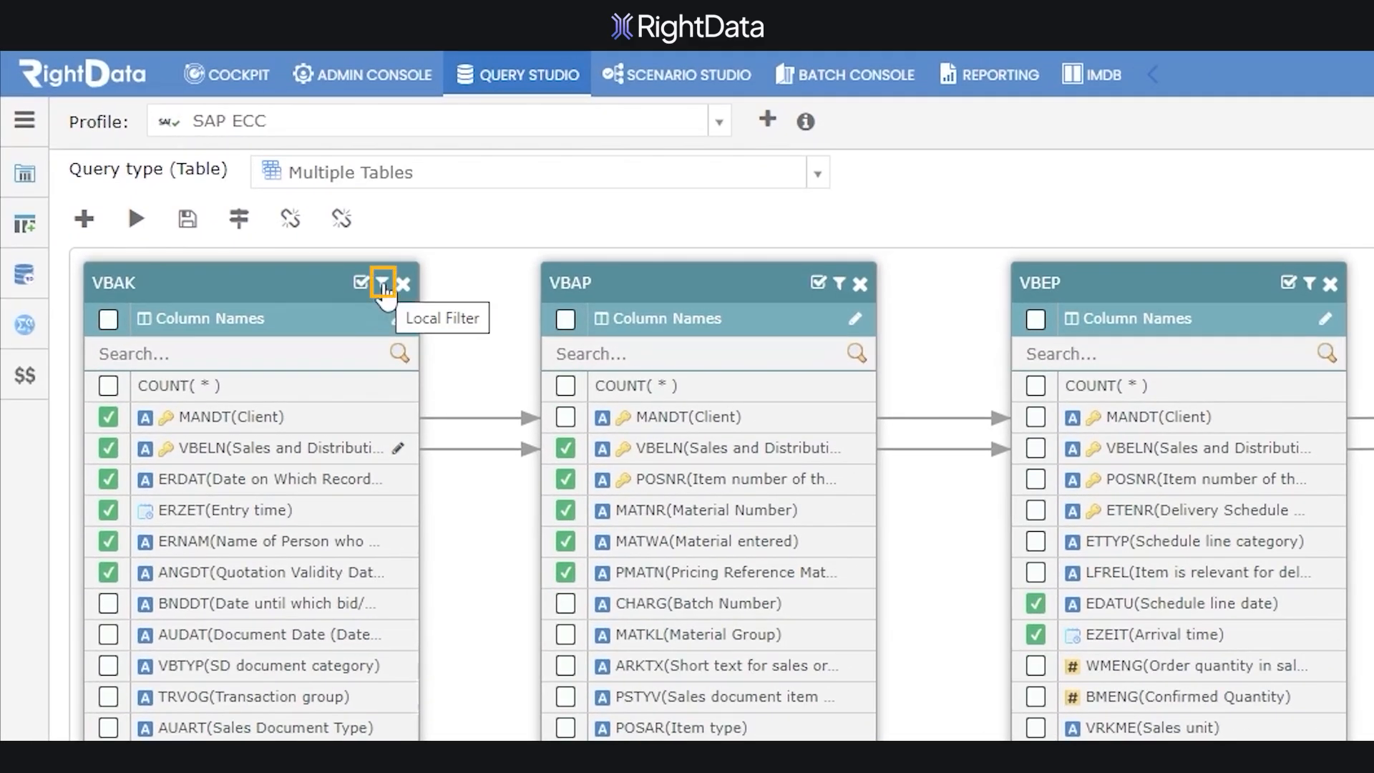
click(210, 179)
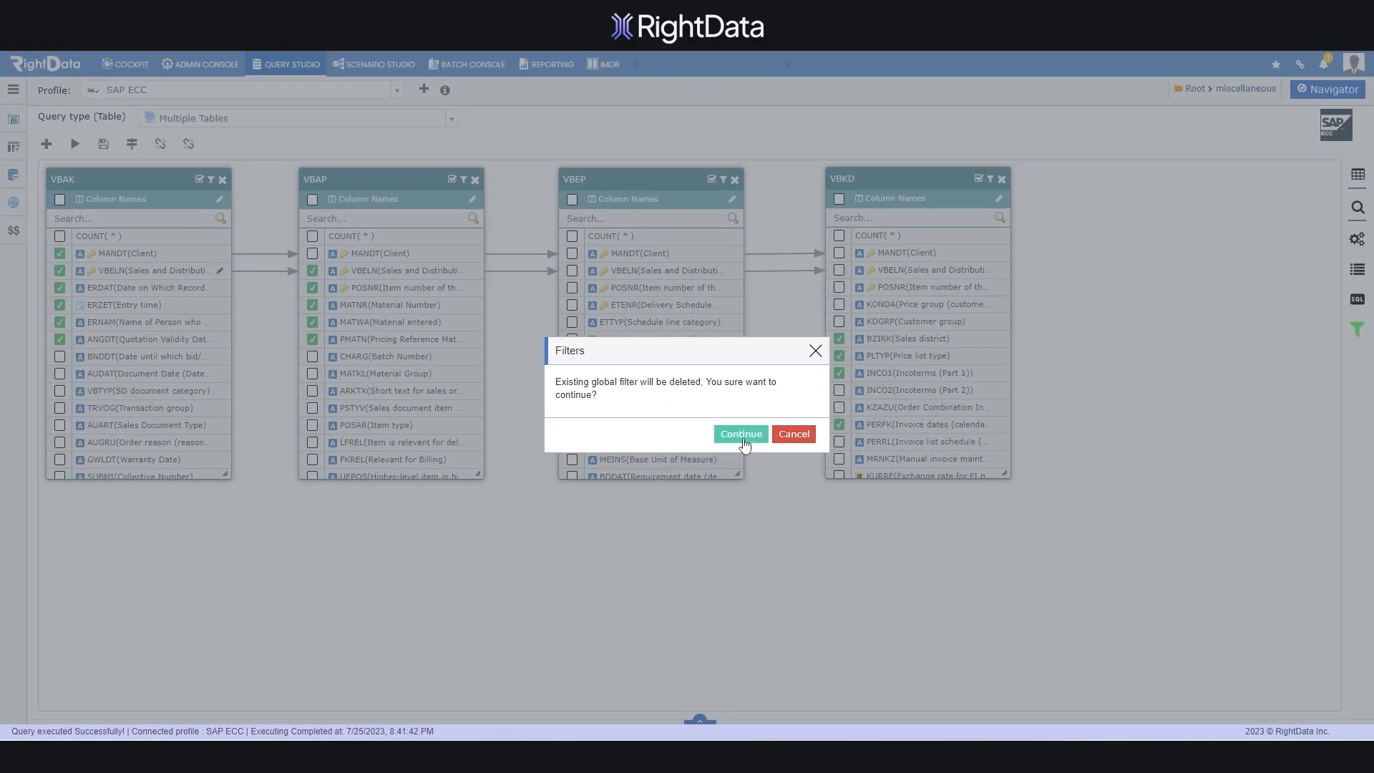
click(793, 434)
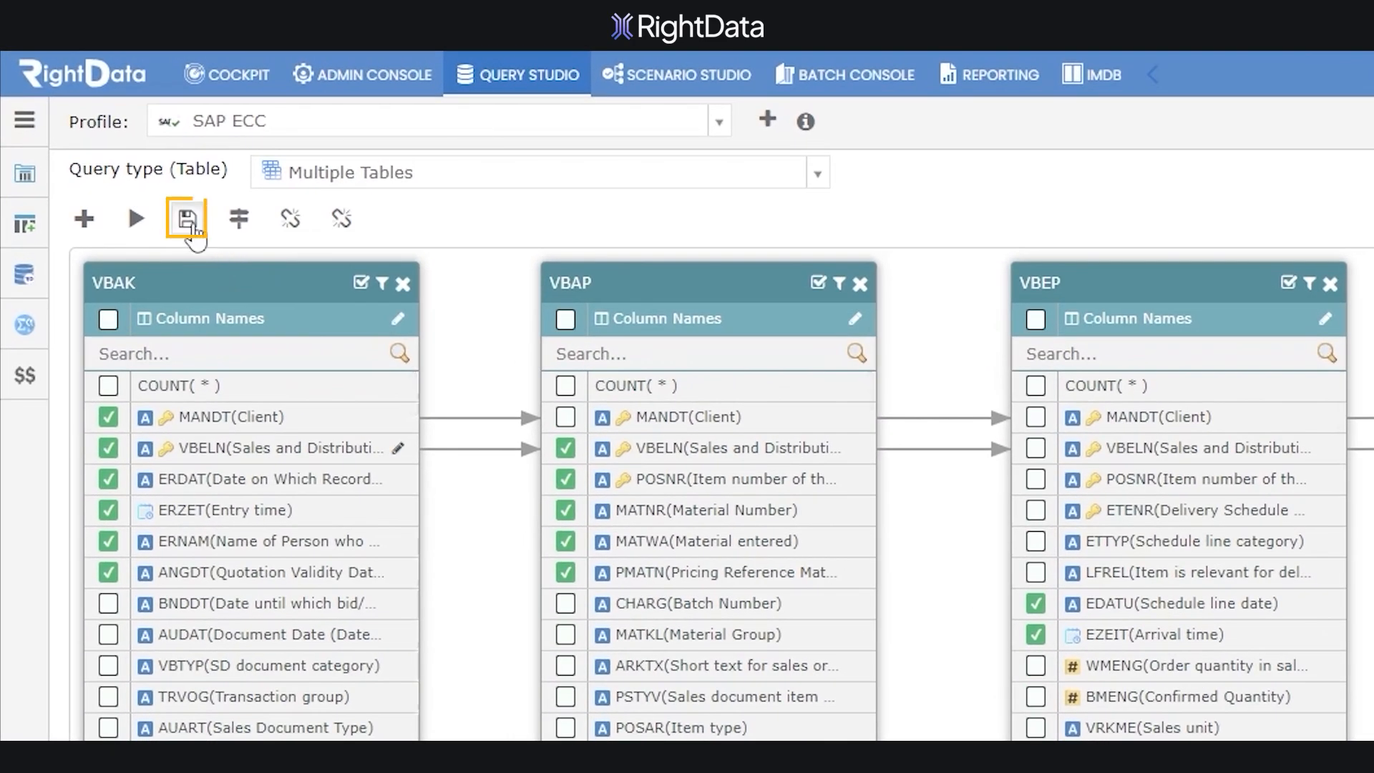
- Save the query as "SAP ECC_Query using multiple tables" in the Root/Videos folder
click(190, 224)
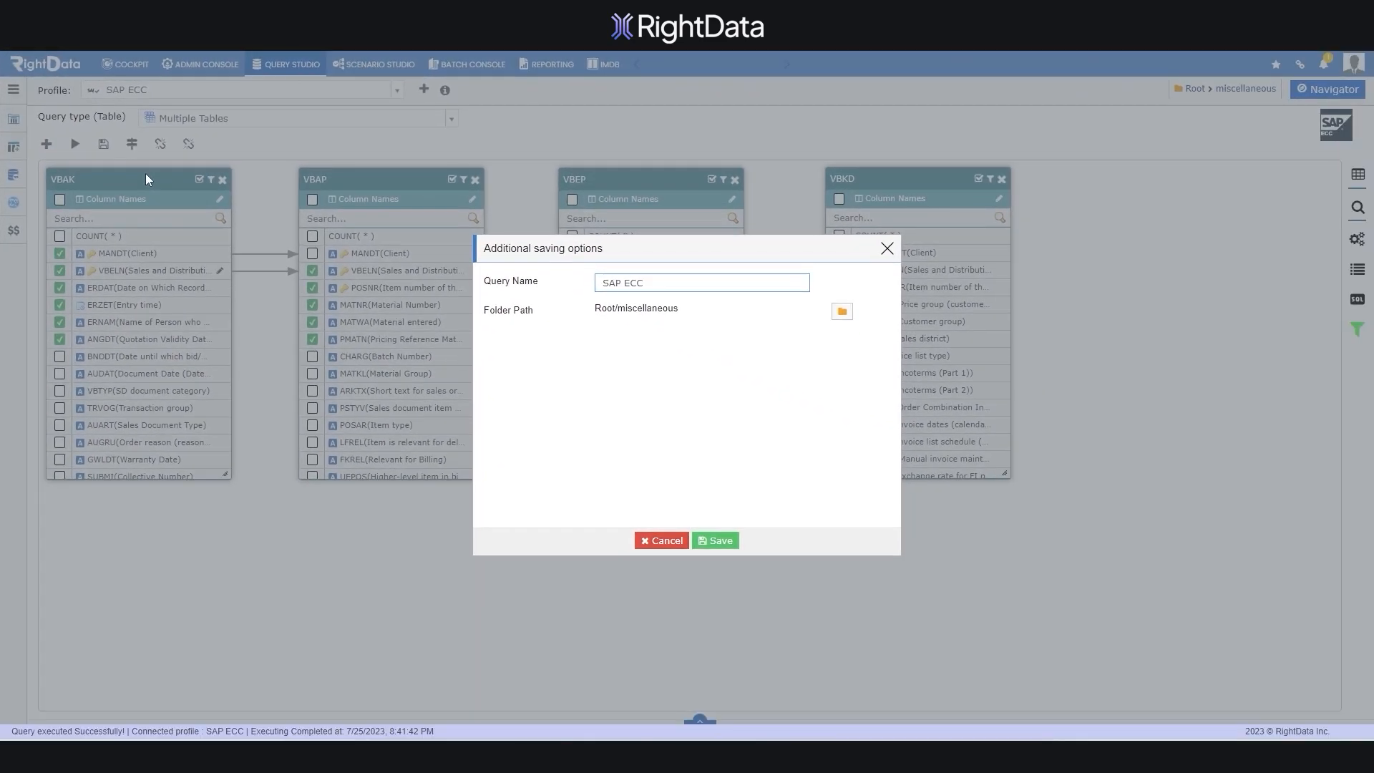
text(_Query using multiple tables)
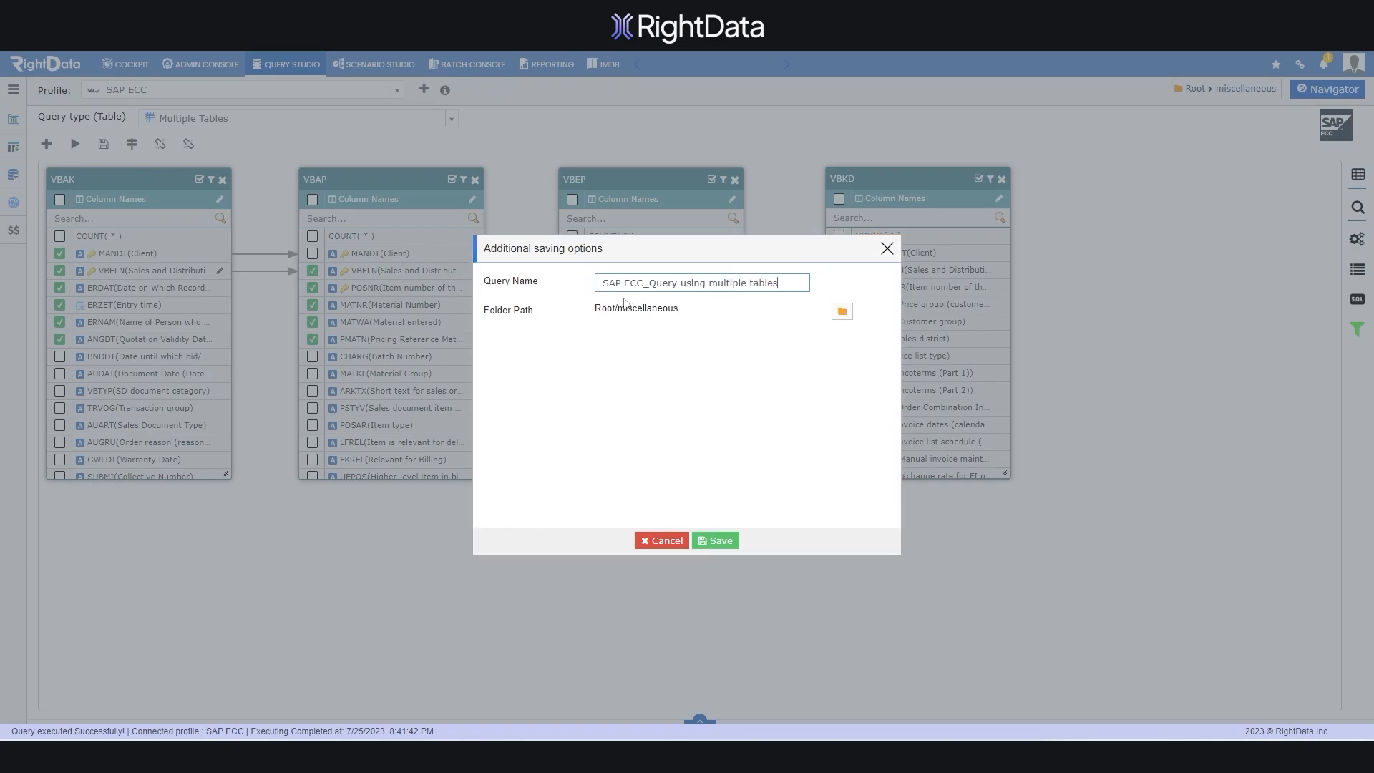
click(842, 312)
click(500, 314)
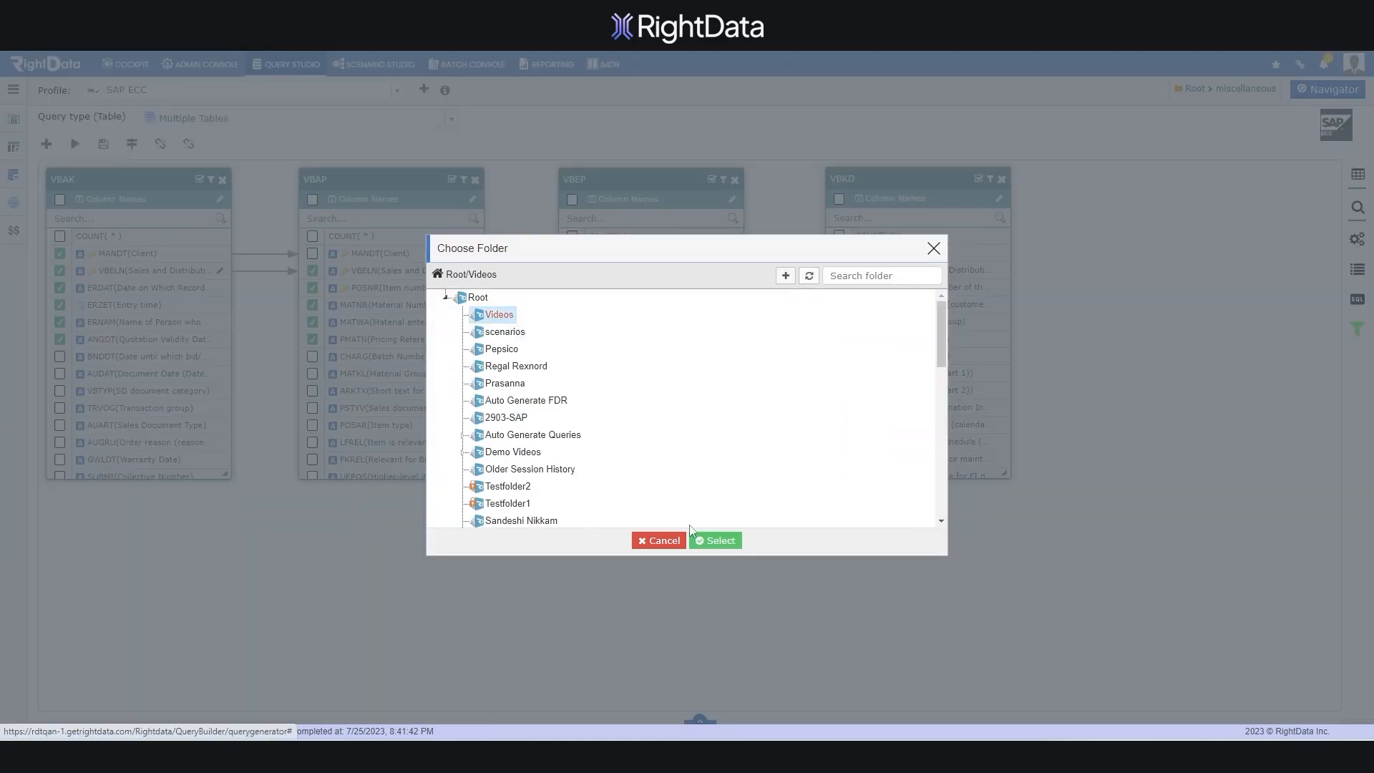
click(716, 541)
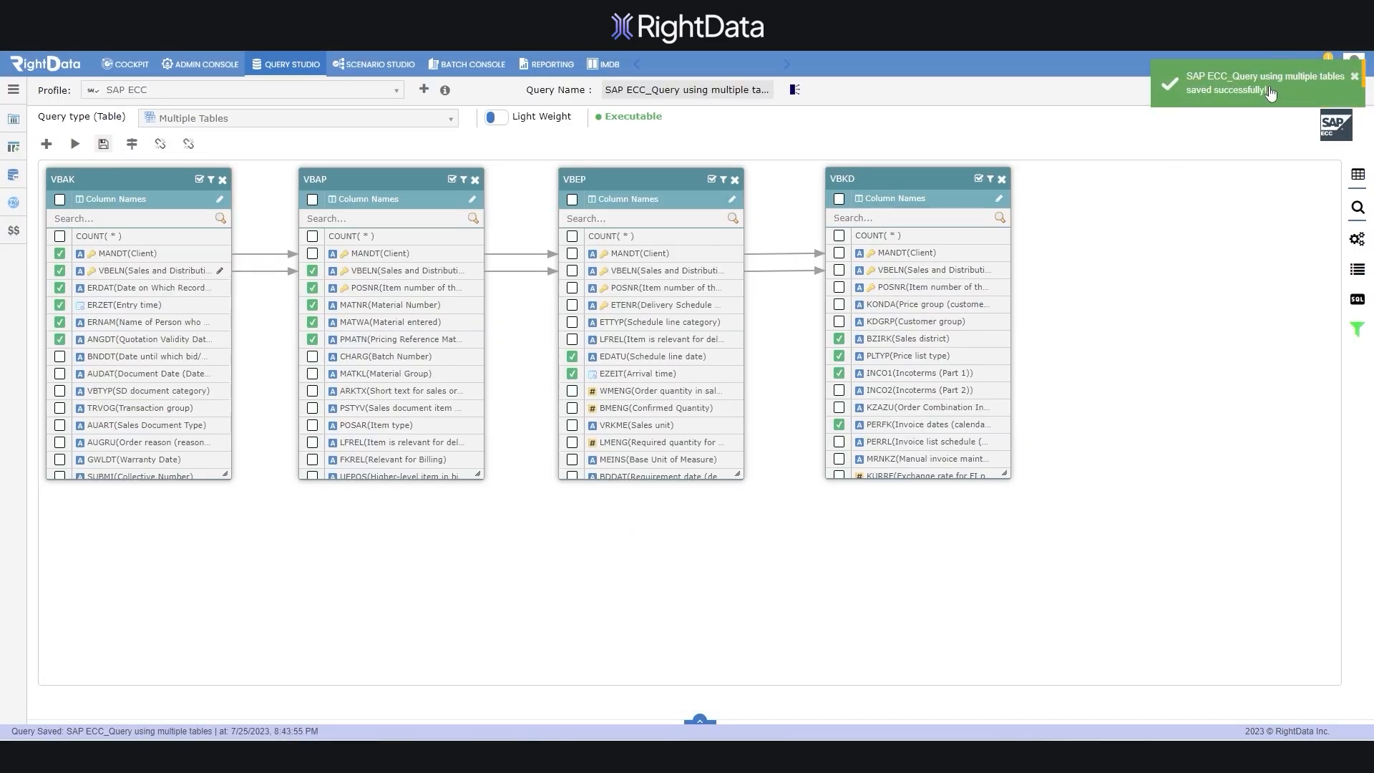